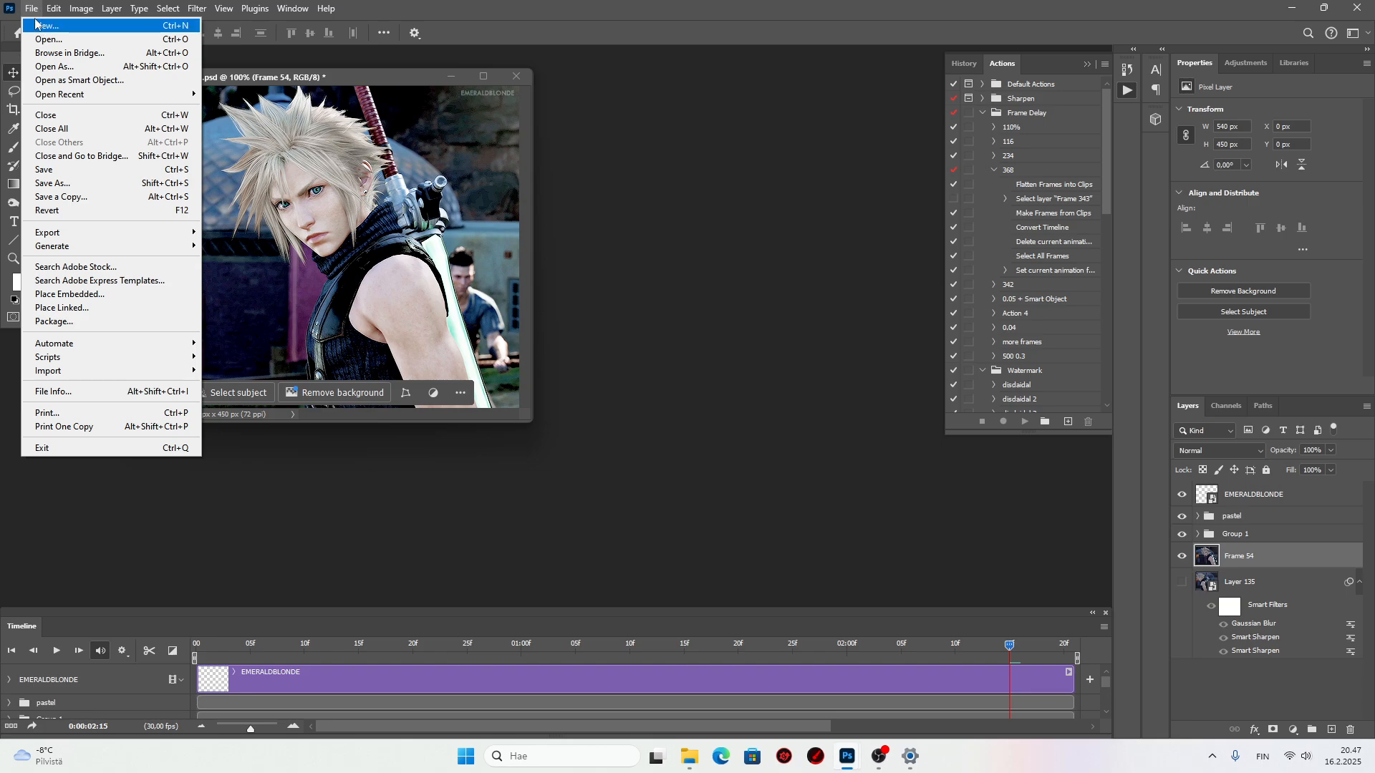
# Open the video file cissnei2.mp4 from the Videot folder.
pyautogui.click(641, 260)
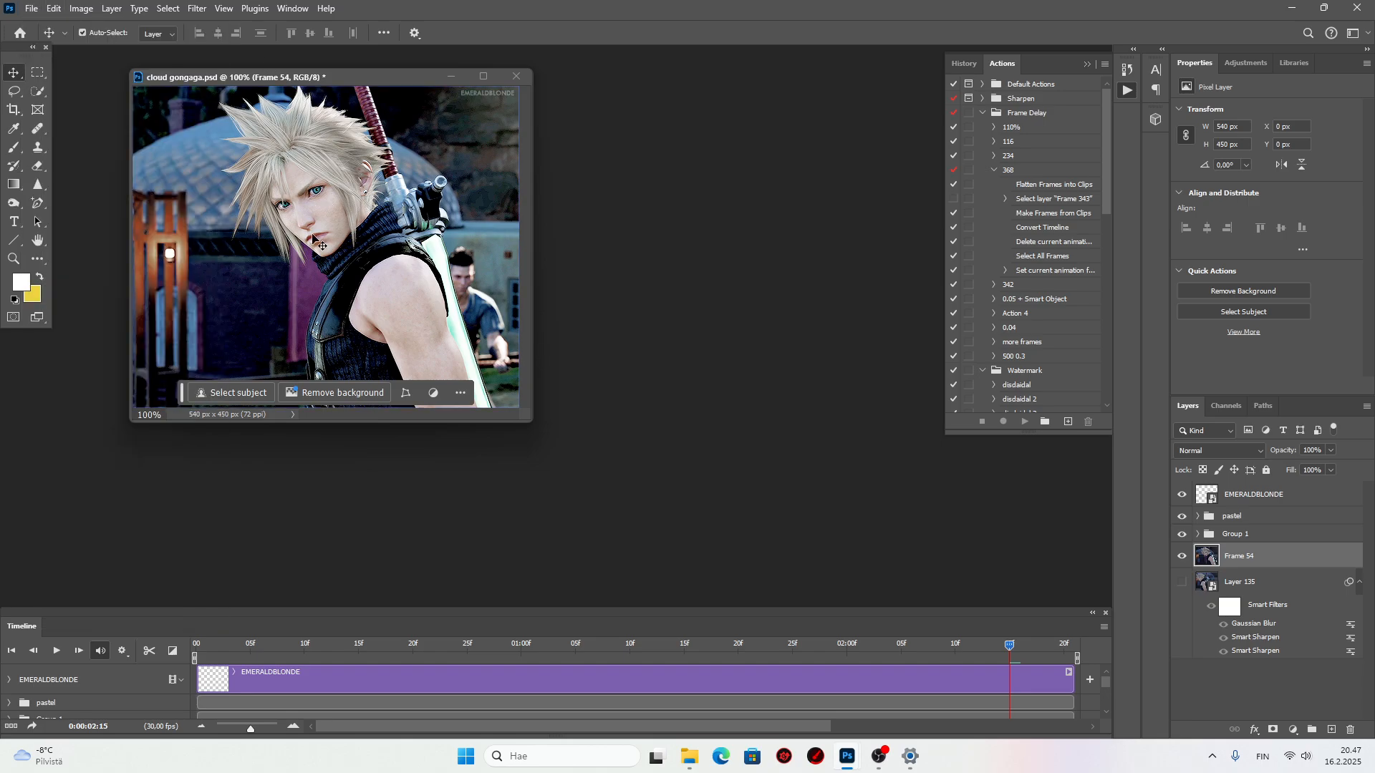
pyautogui.click(28, 9)
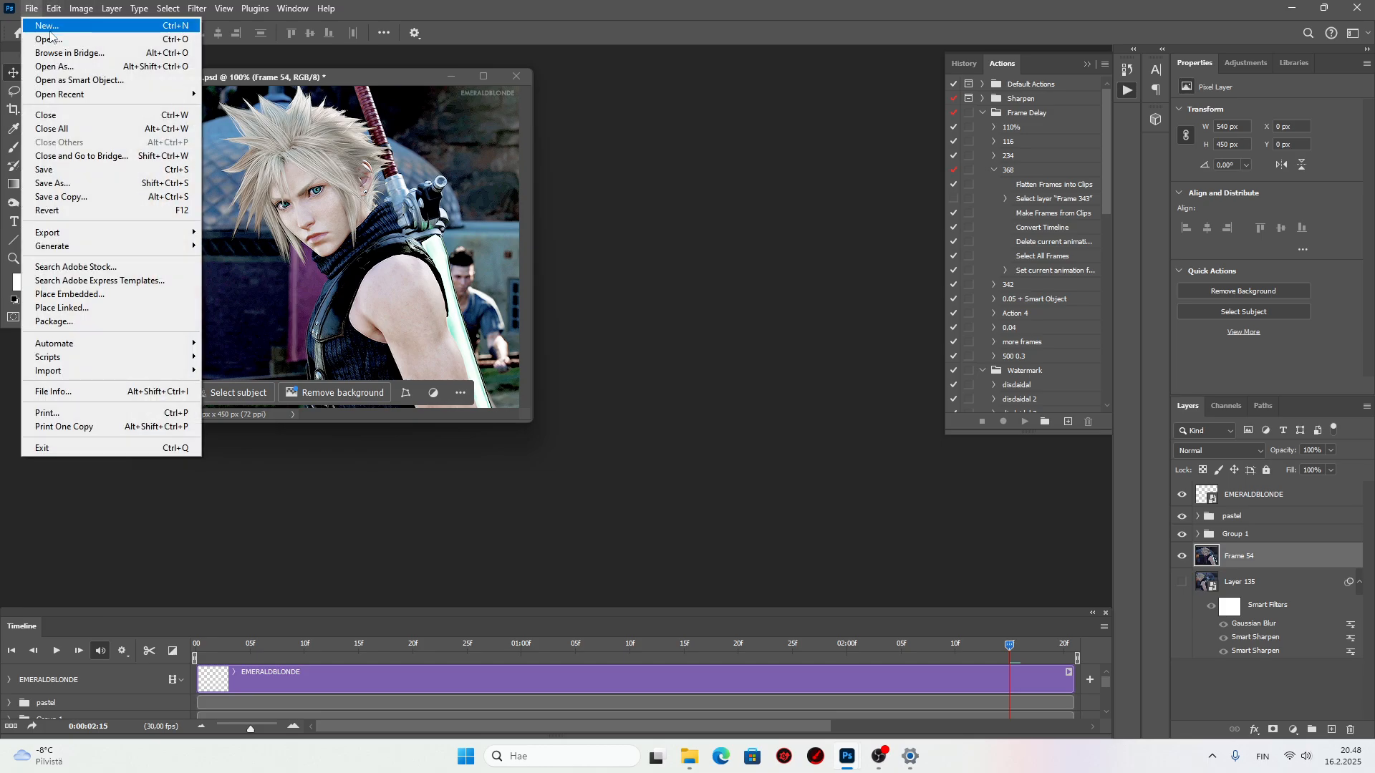
pyautogui.click(49, 37)
pyautogui.scroll(-5, 527, 212)
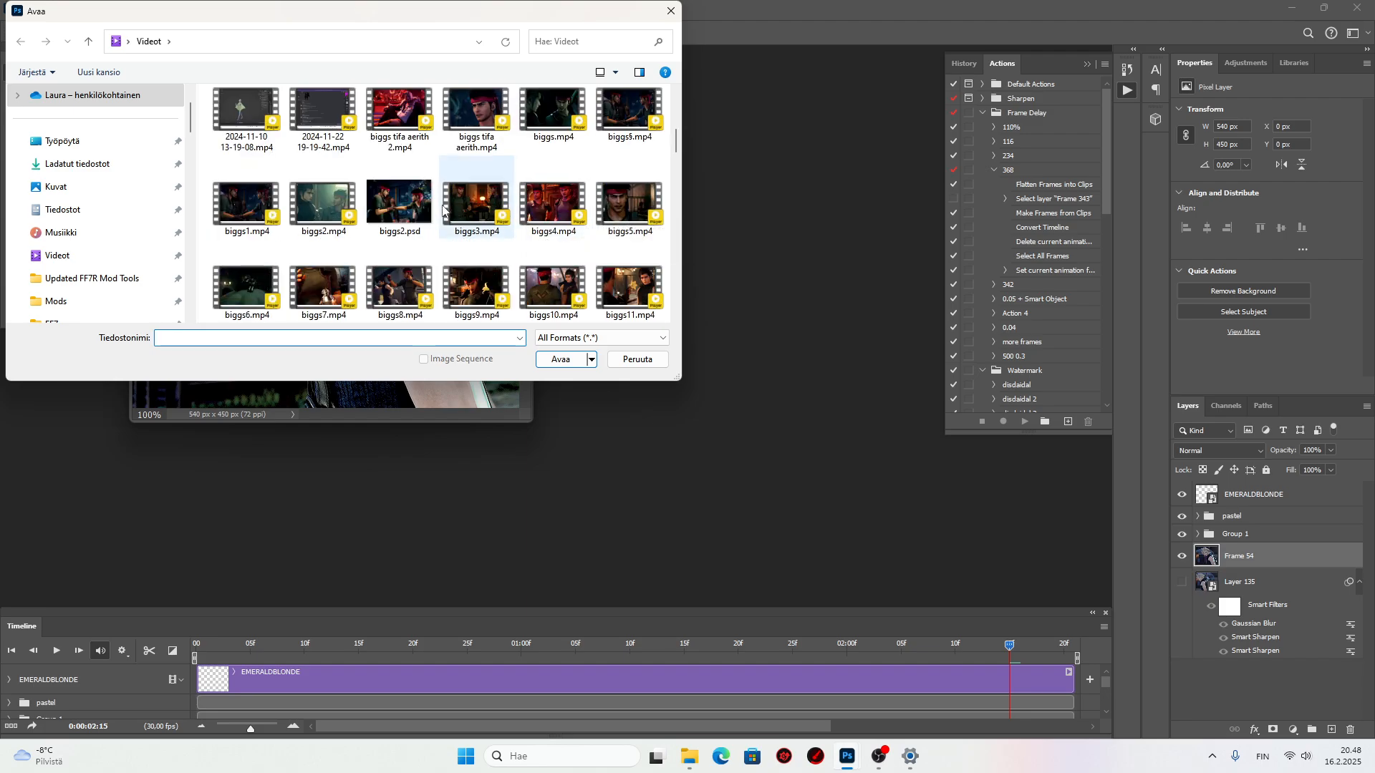
pyautogui.scroll(-4, 527, 212)
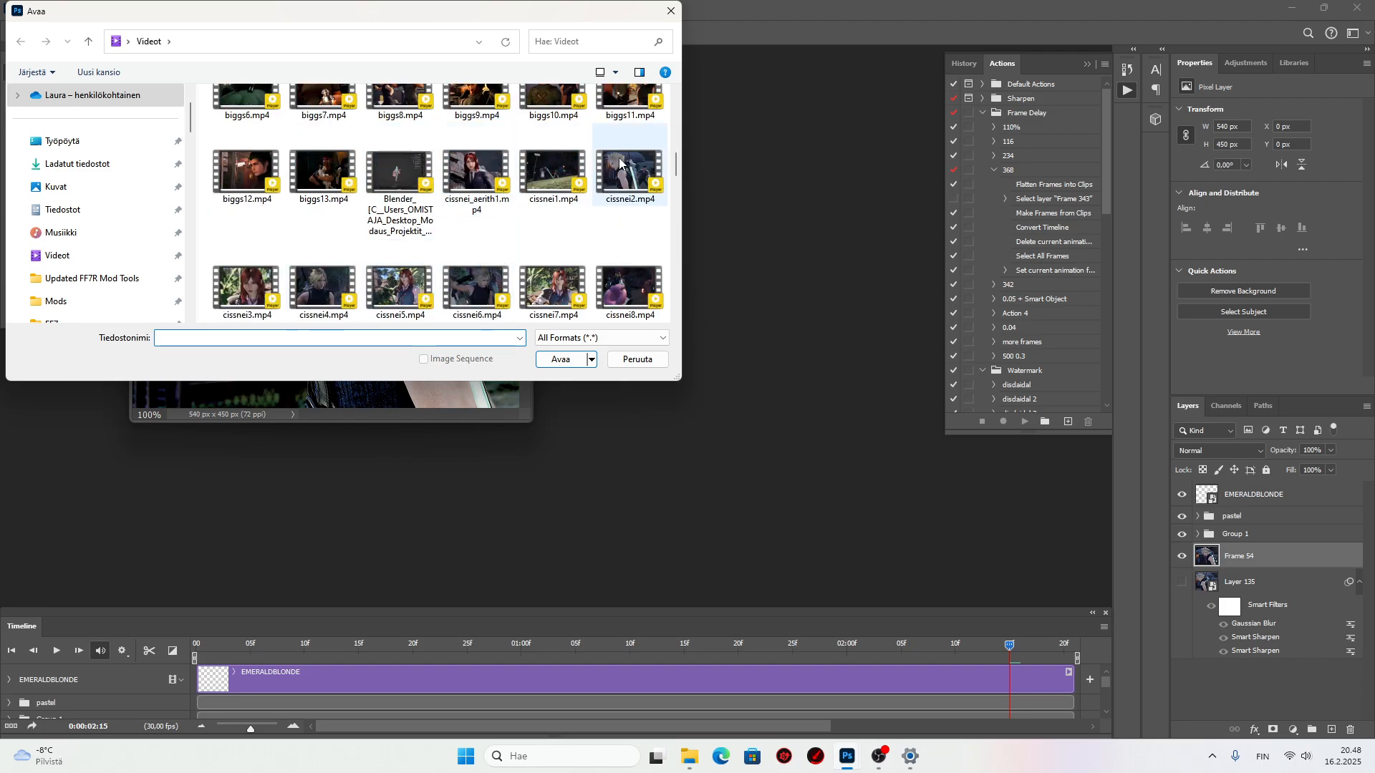
pyautogui.click(622, 187)
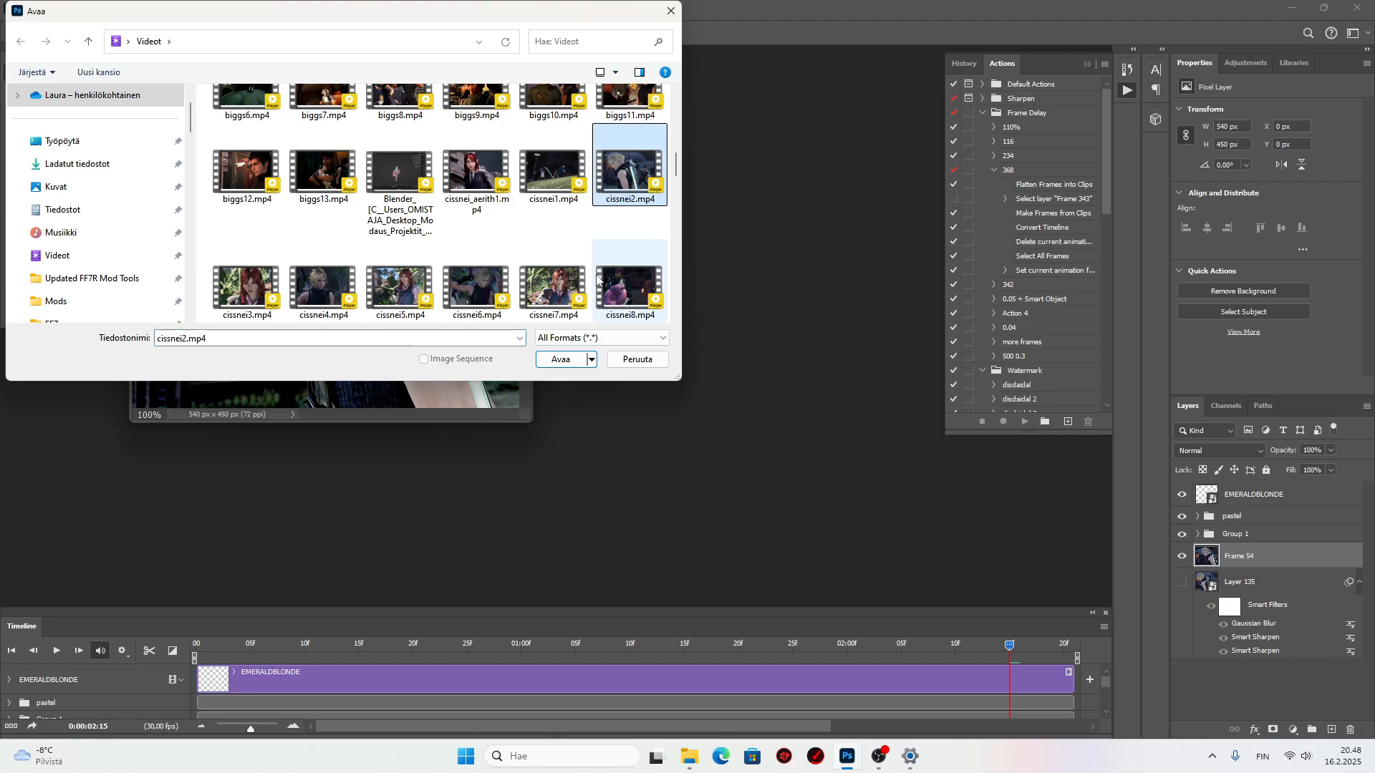
pyautogui.click(559, 358)
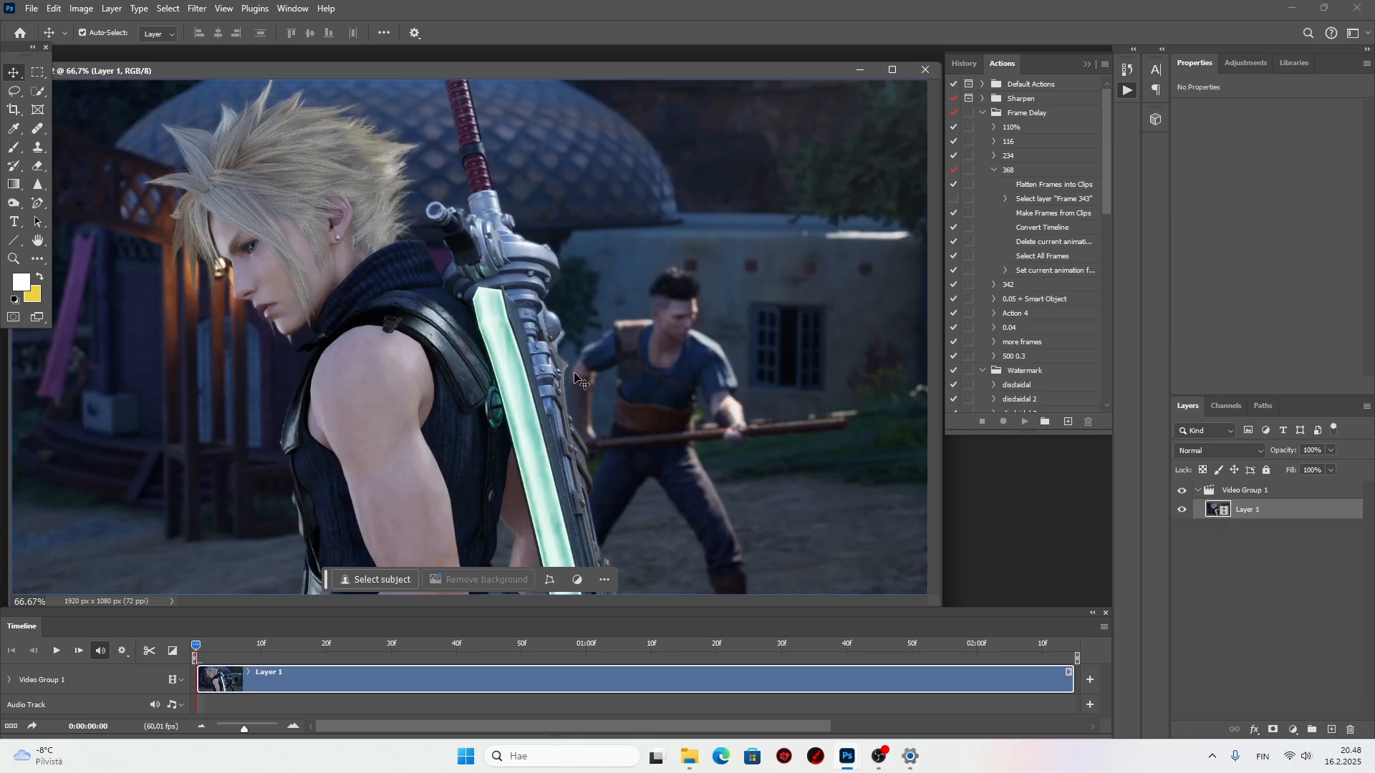
# Set the timeline frame rate of the cissnei2 video to 25 fps.
pyautogui.hotkey('ctrl', '-')
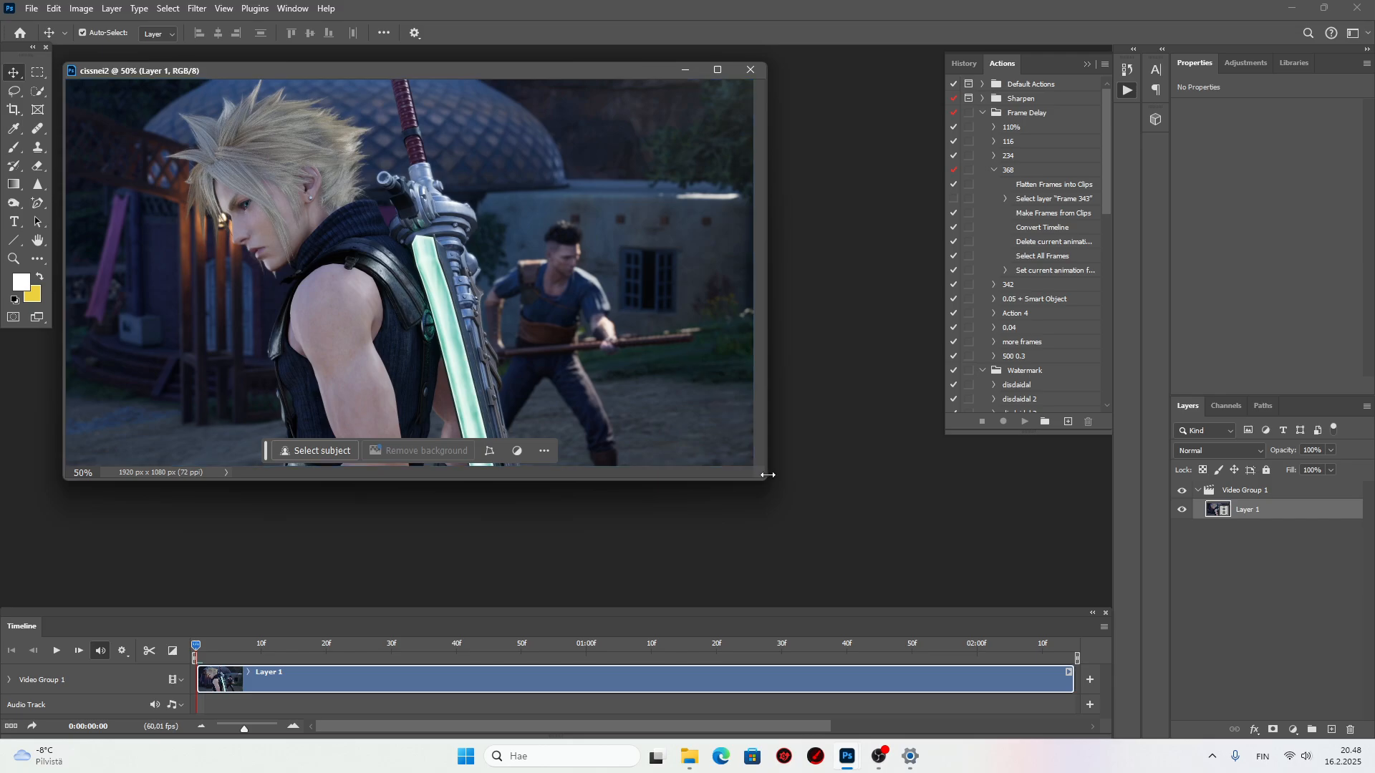
pyautogui.moveTo(766, 479); pyautogui.dragTo(829, 525)
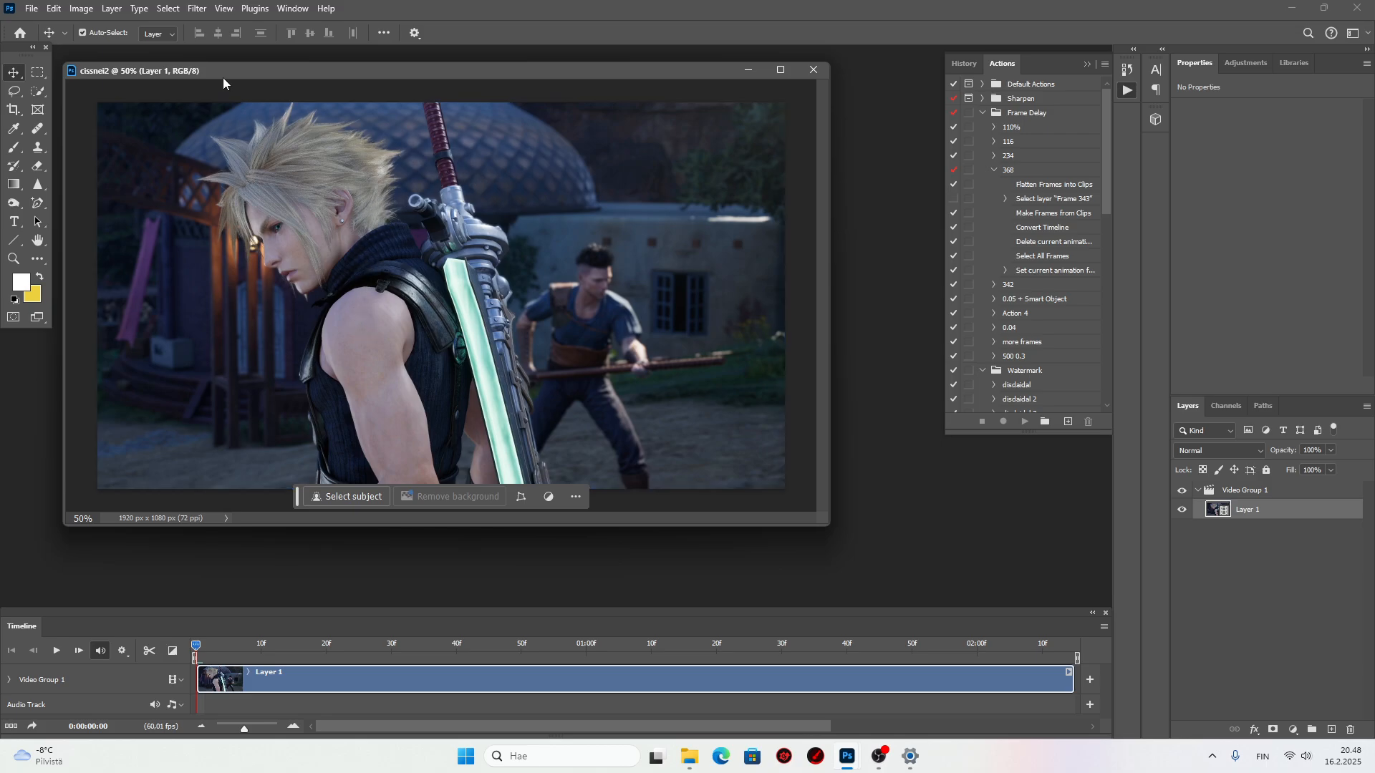
pyautogui.moveTo(315, 68); pyautogui.dragTo(328, 77)
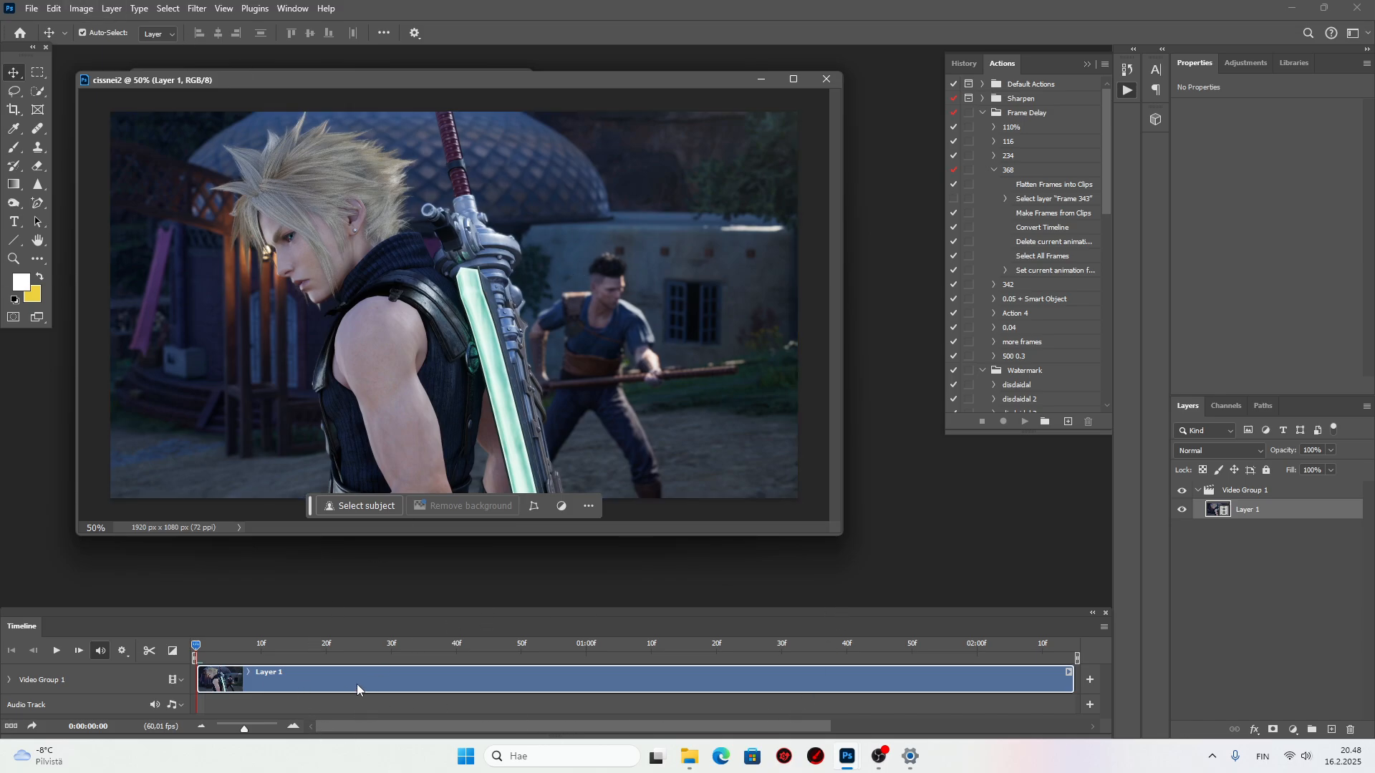
pyautogui.click(1104, 627)
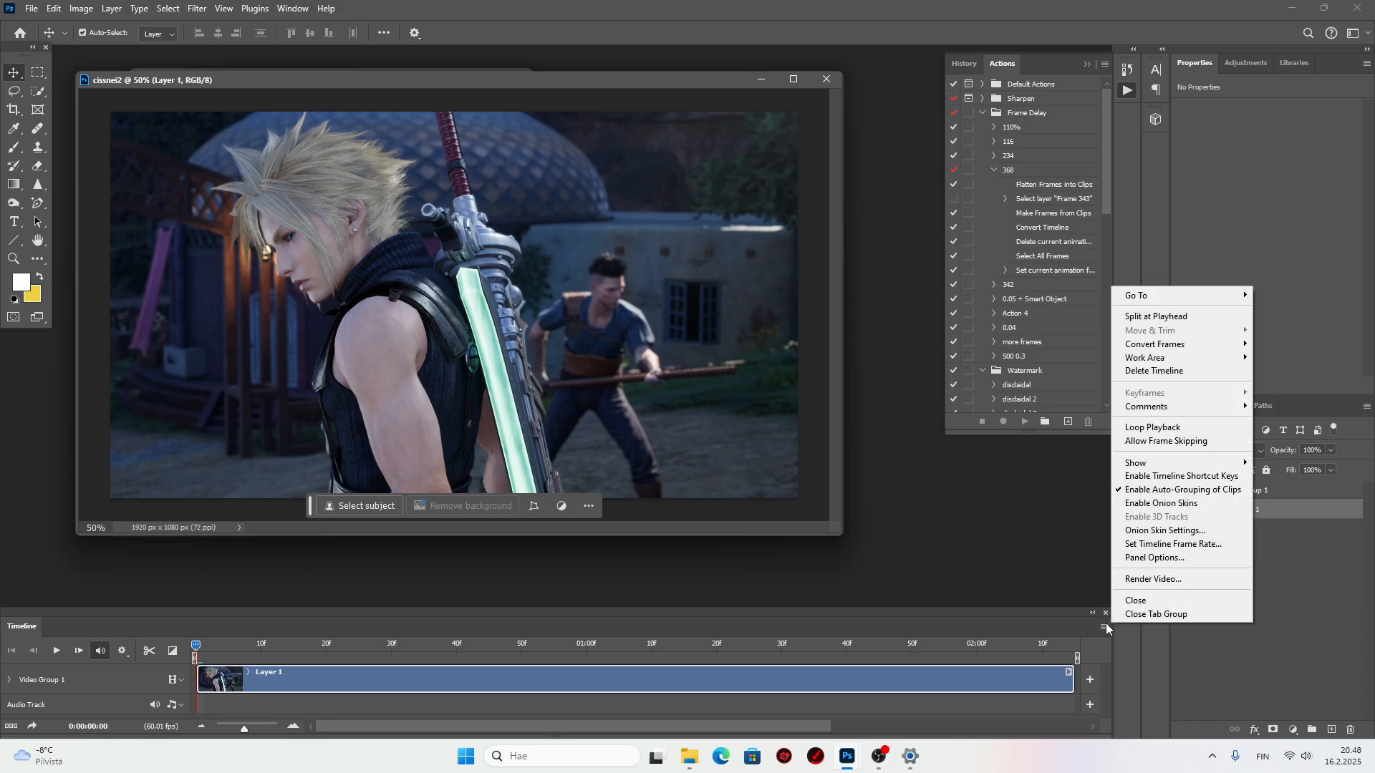
pyautogui.click(1190, 548)
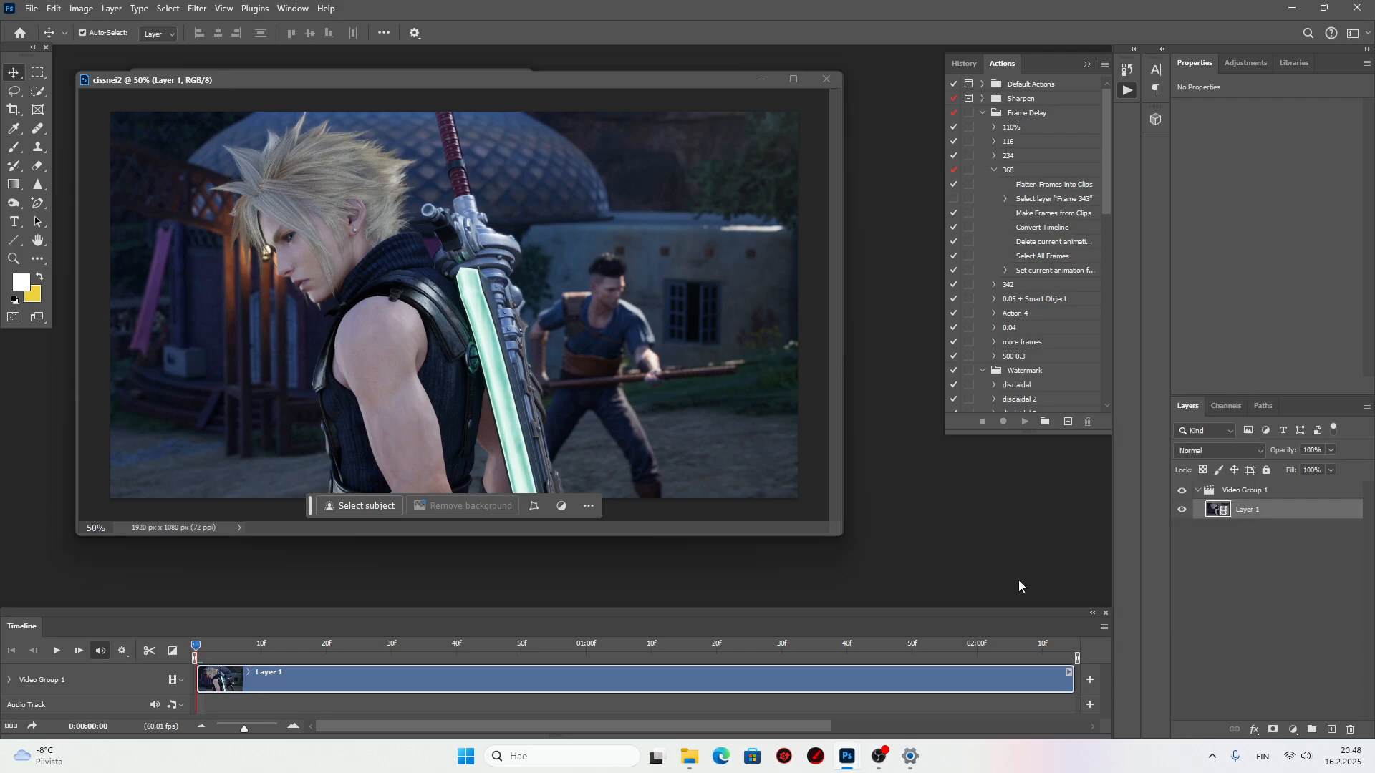
pyautogui.click(1103, 627)
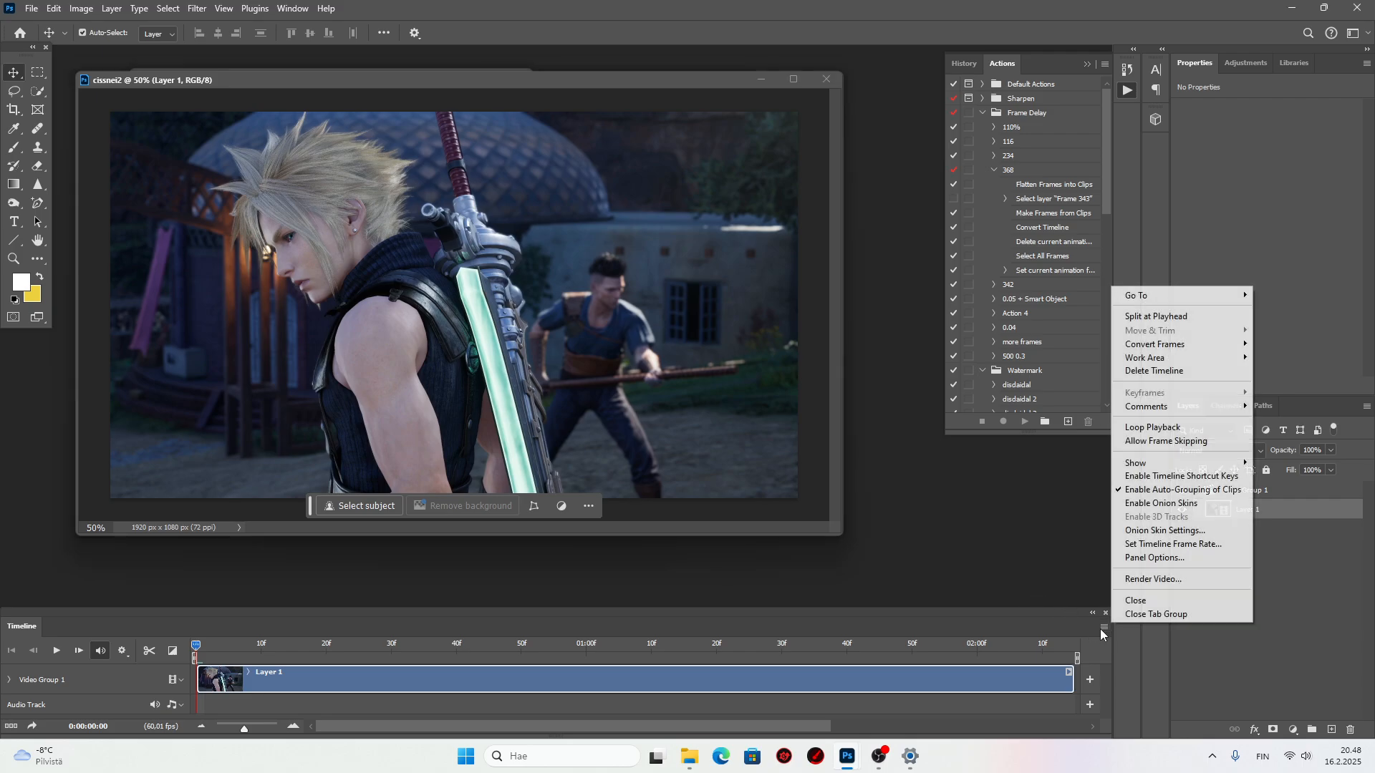
pyautogui.click(1215, 546)
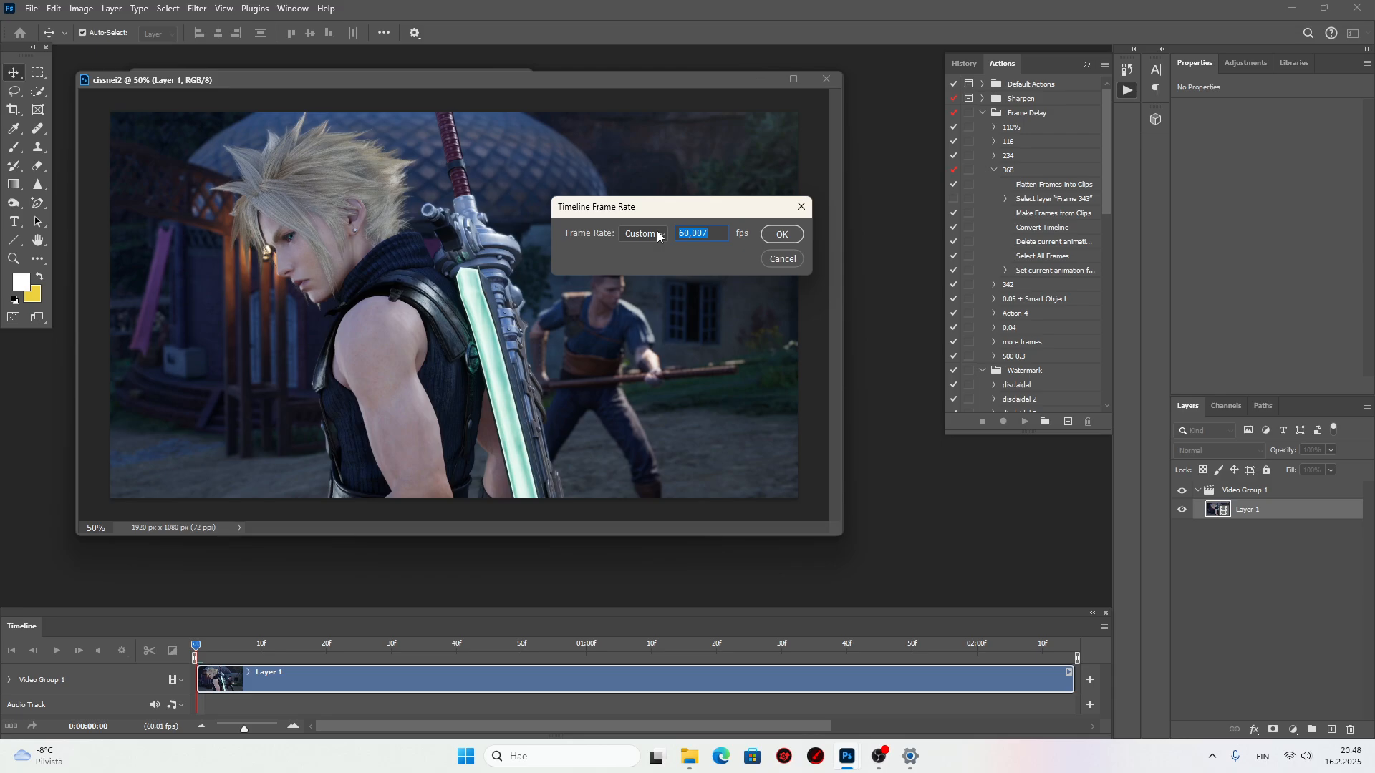
pyautogui.click(650, 235)
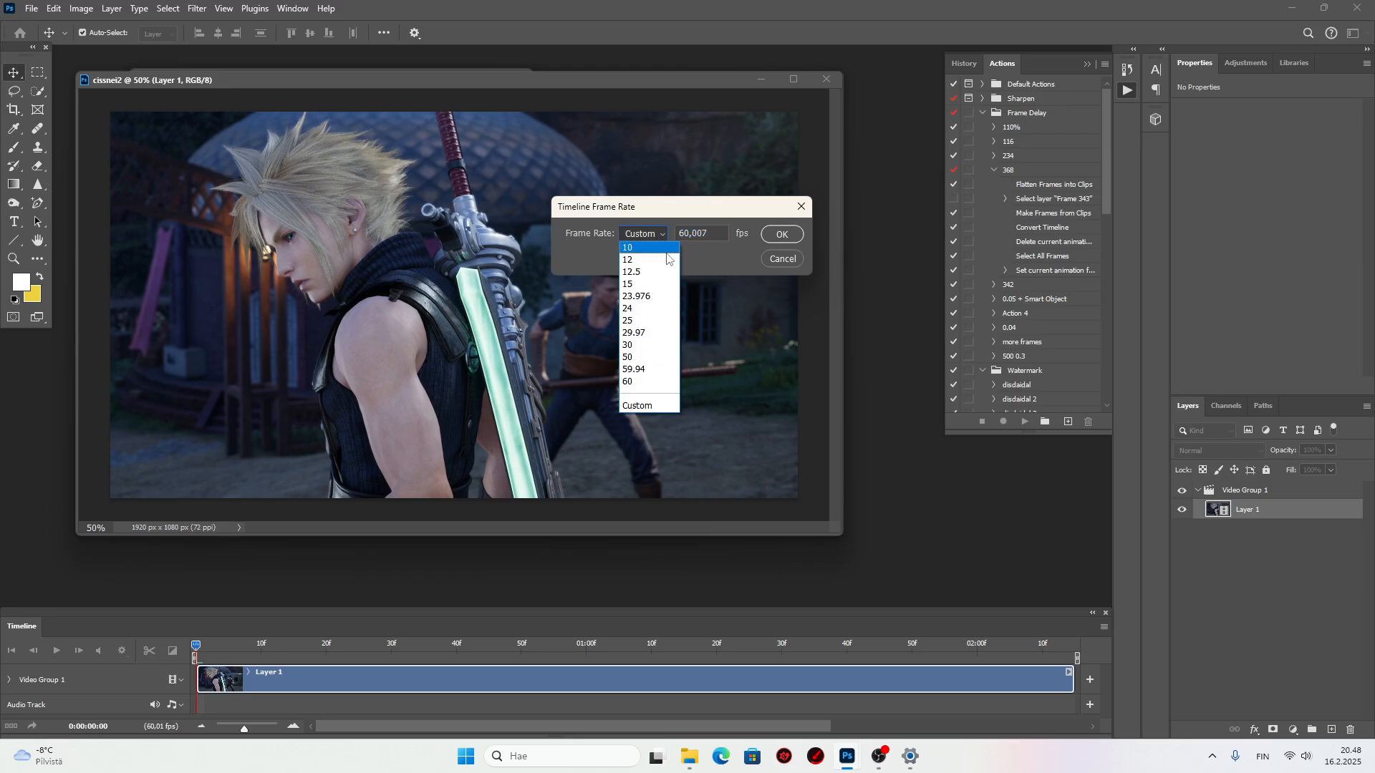
pyautogui.click(646, 321)
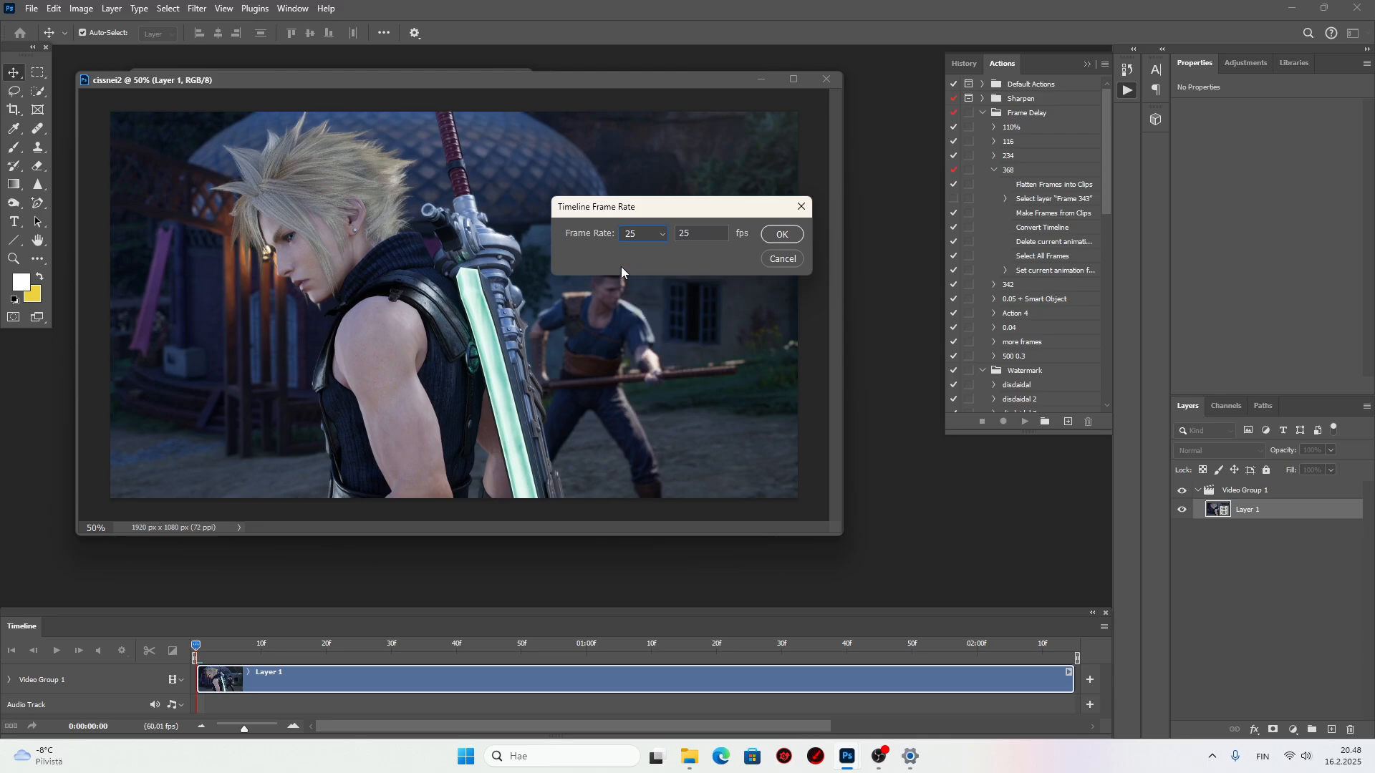
pyautogui.click(783, 235)
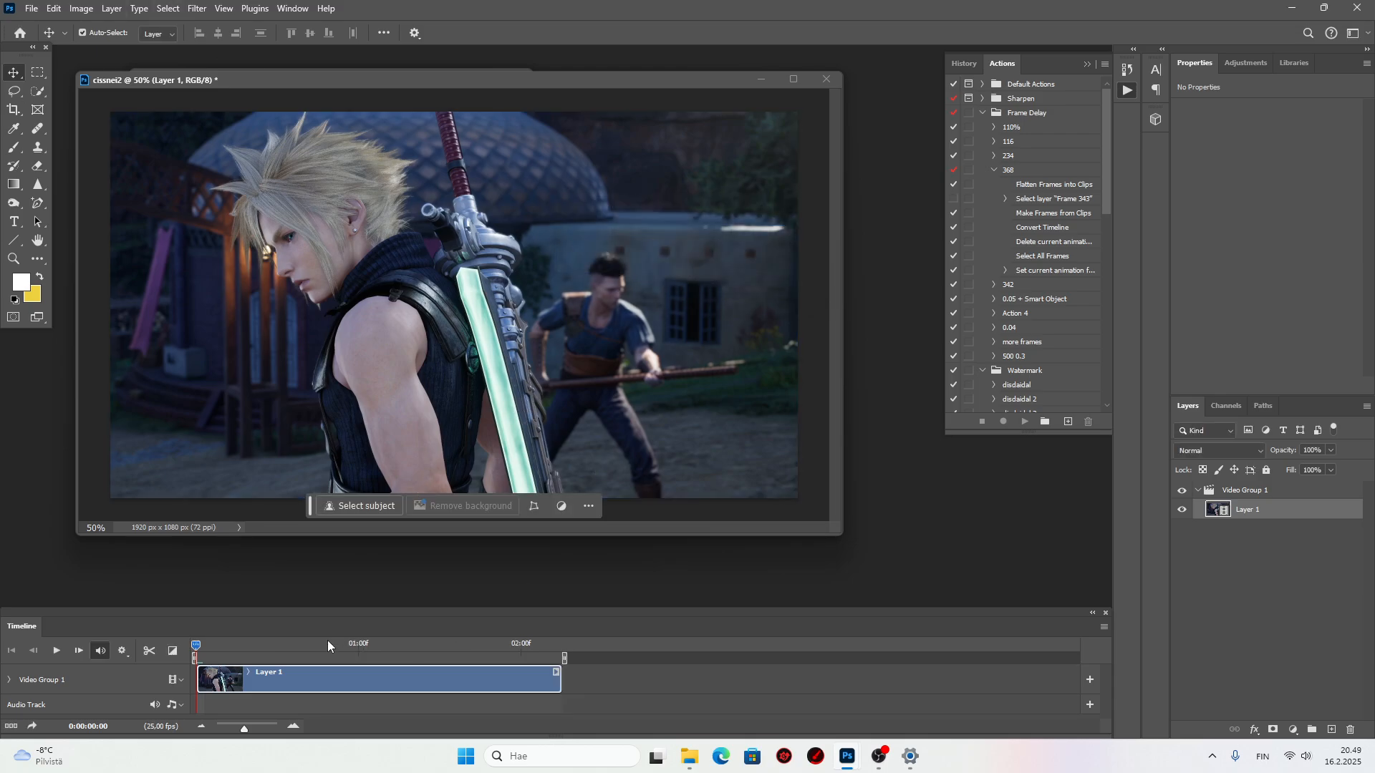
# Preview the clip up to 0:00:01:18 and crop the video to a centred 540:450 ratio.
pyautogui.press('space')
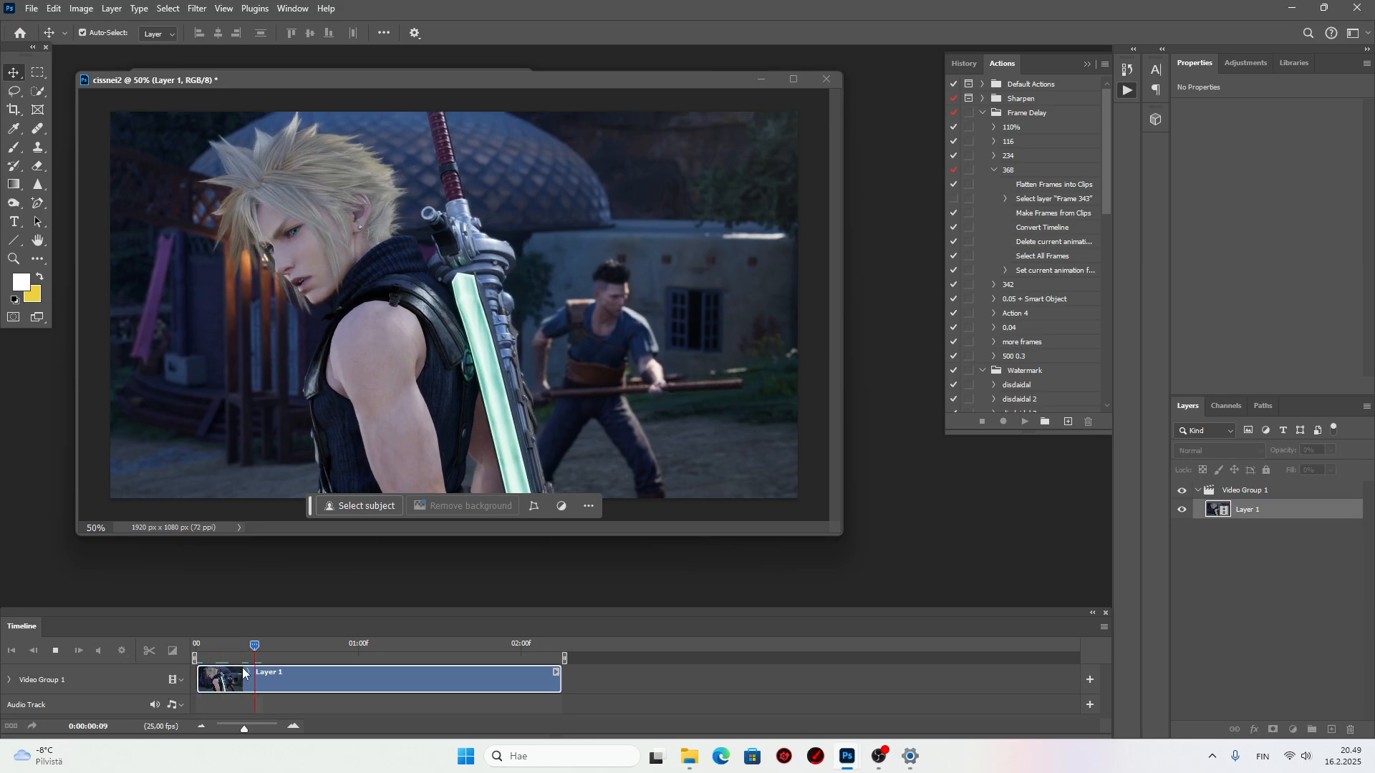
pyautogui.press('space')
pyautogui.moveTo(285, 649); pyautogui.dragTo(474, 650)
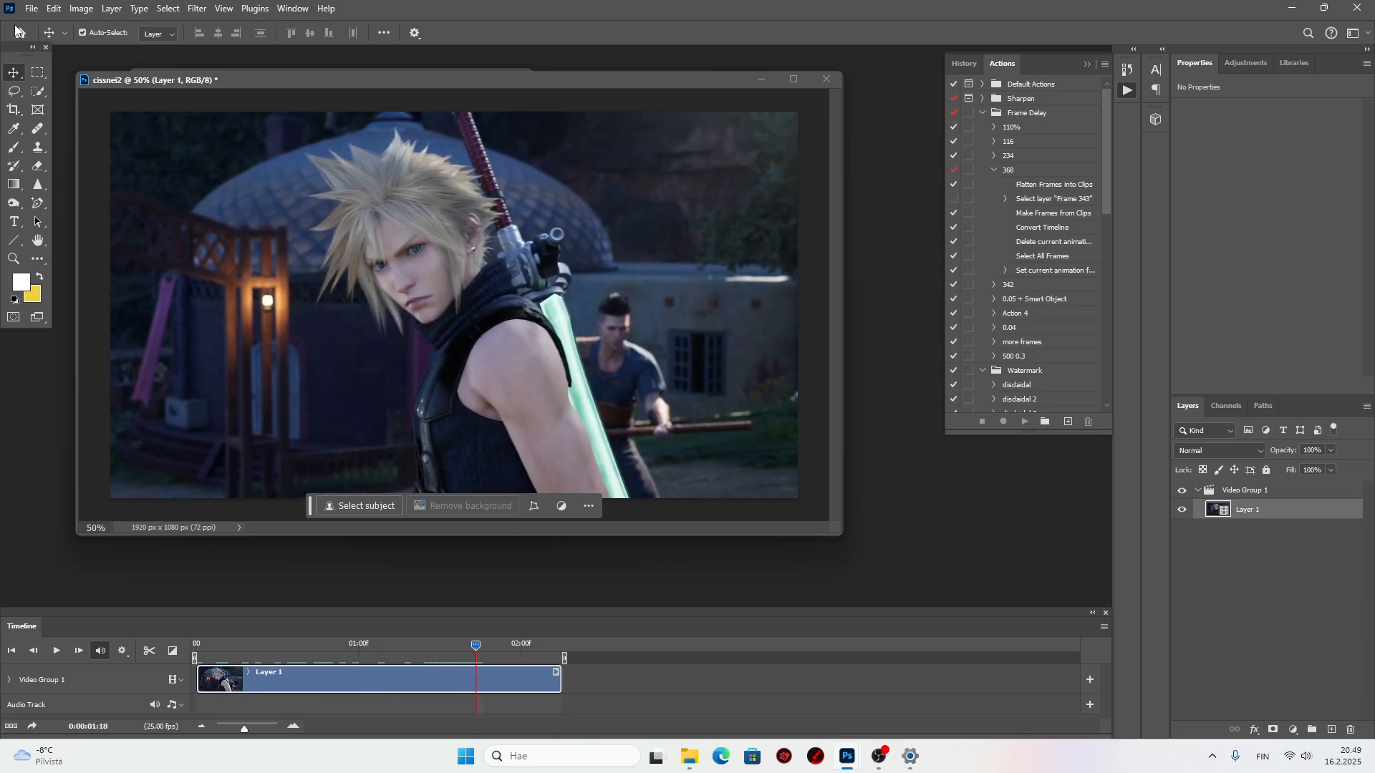
pyautogui.click(19, 108)
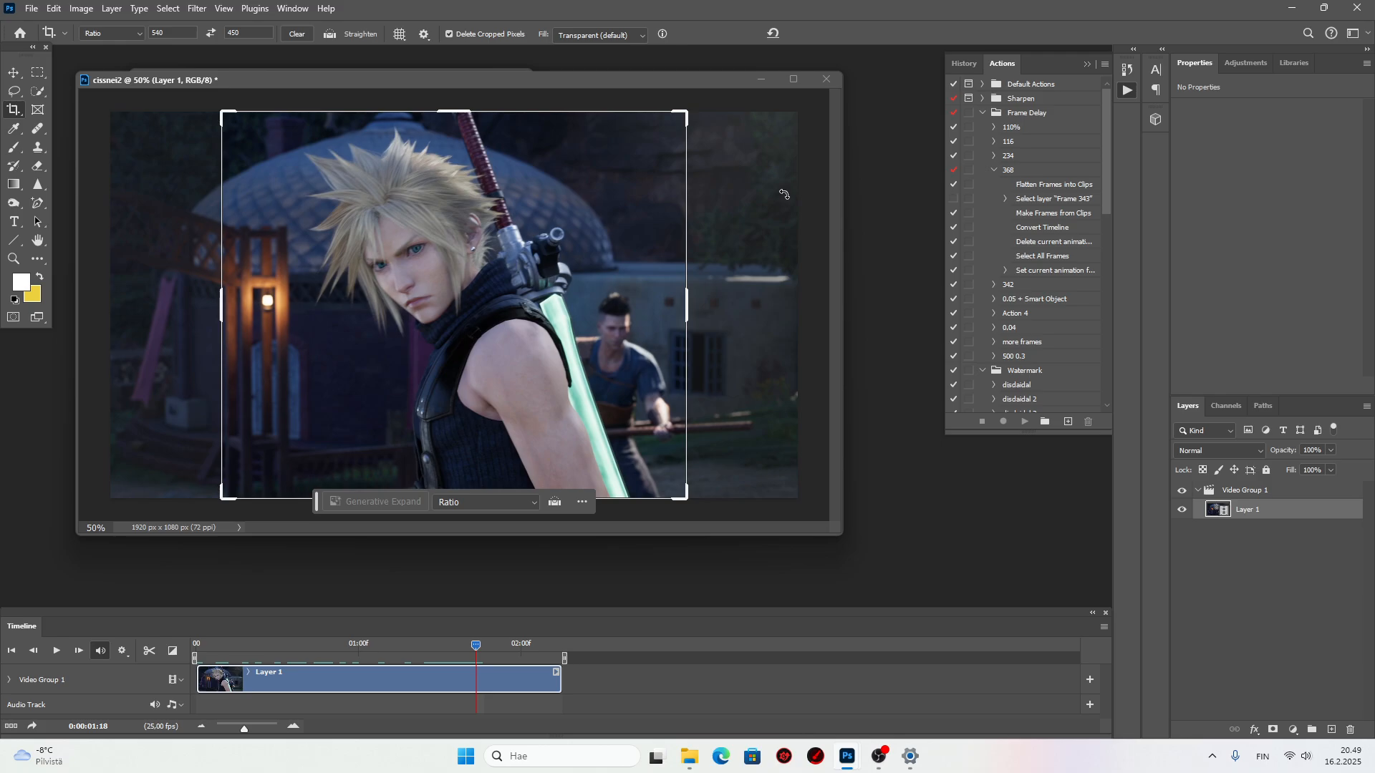
pyautogui.press('Return')
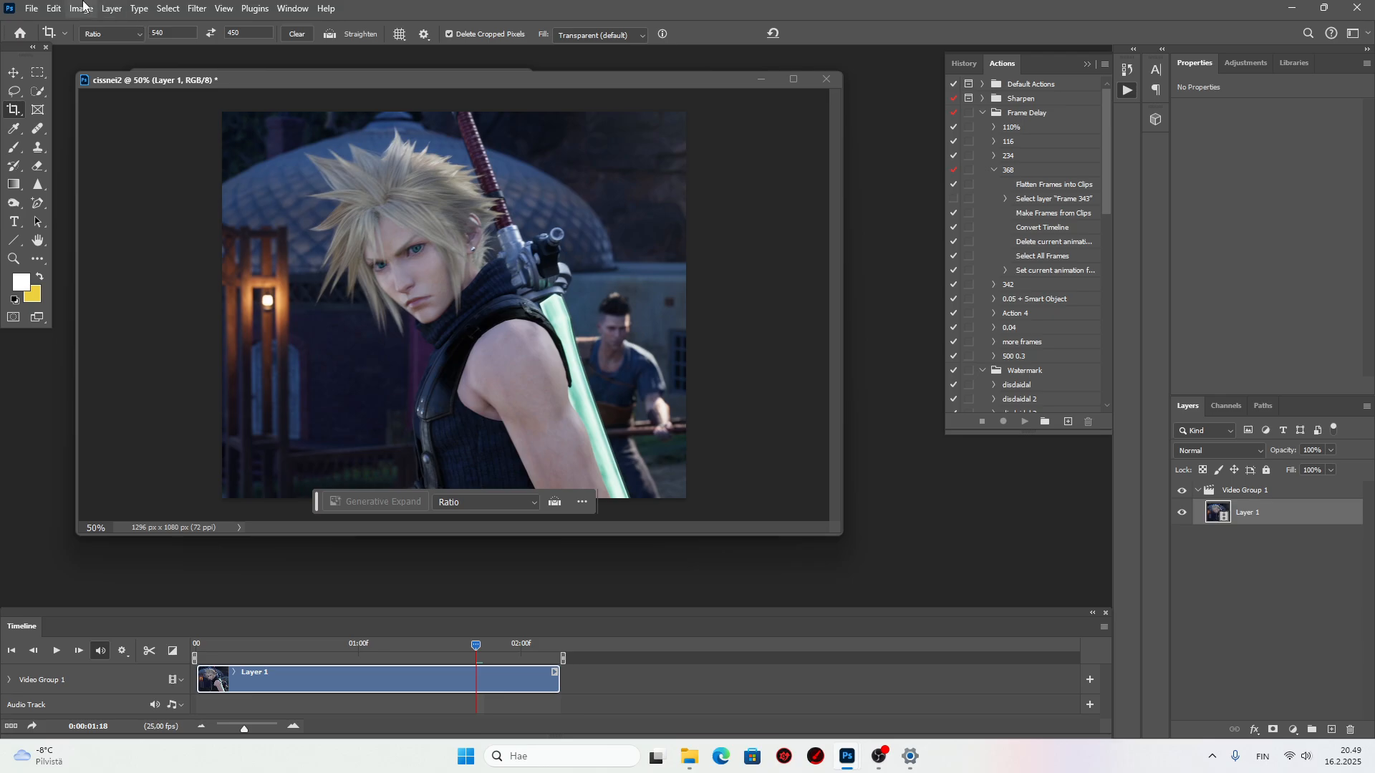
# Resize the image to 545 px wide with proportions kept, accepting the conversion of the video layer to a smart object.
pyautogui.click(81, 10)
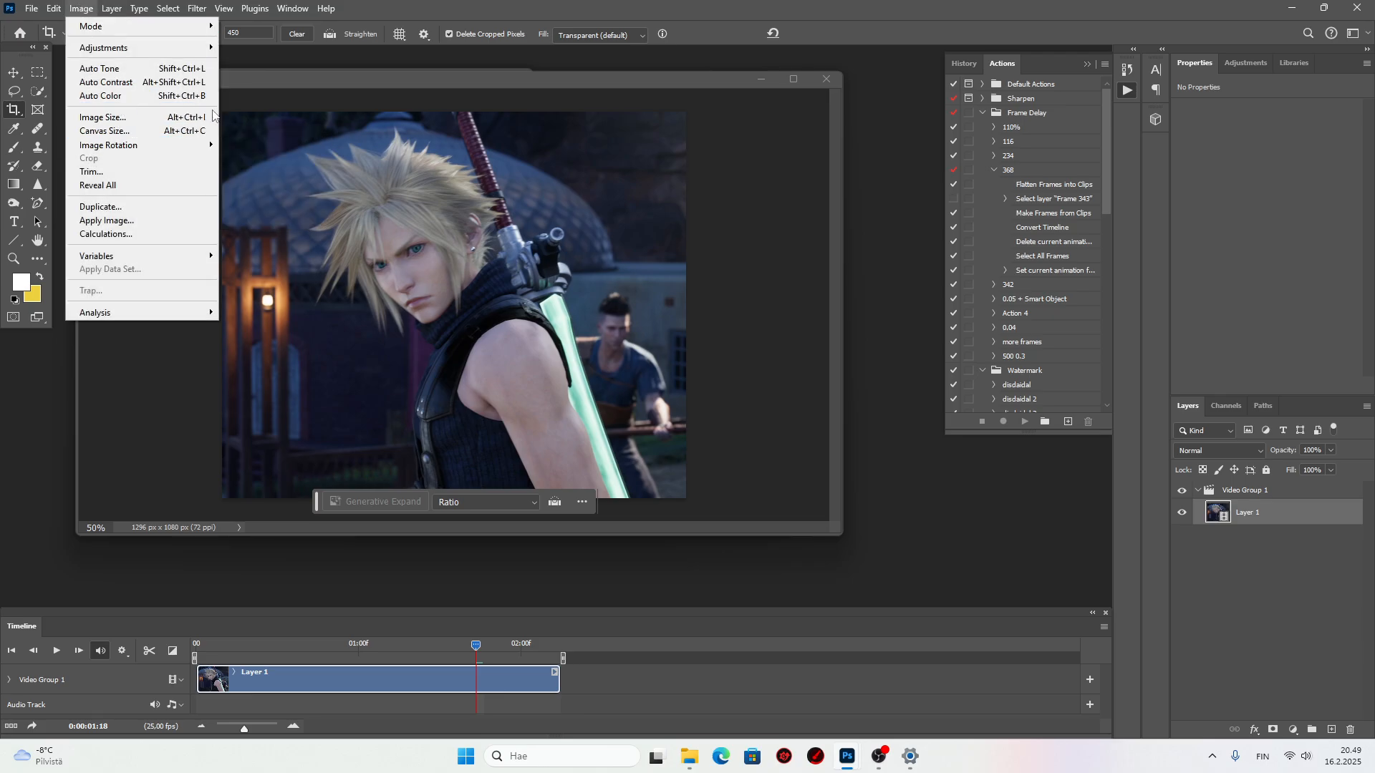
pyautogui.click(131, 123)
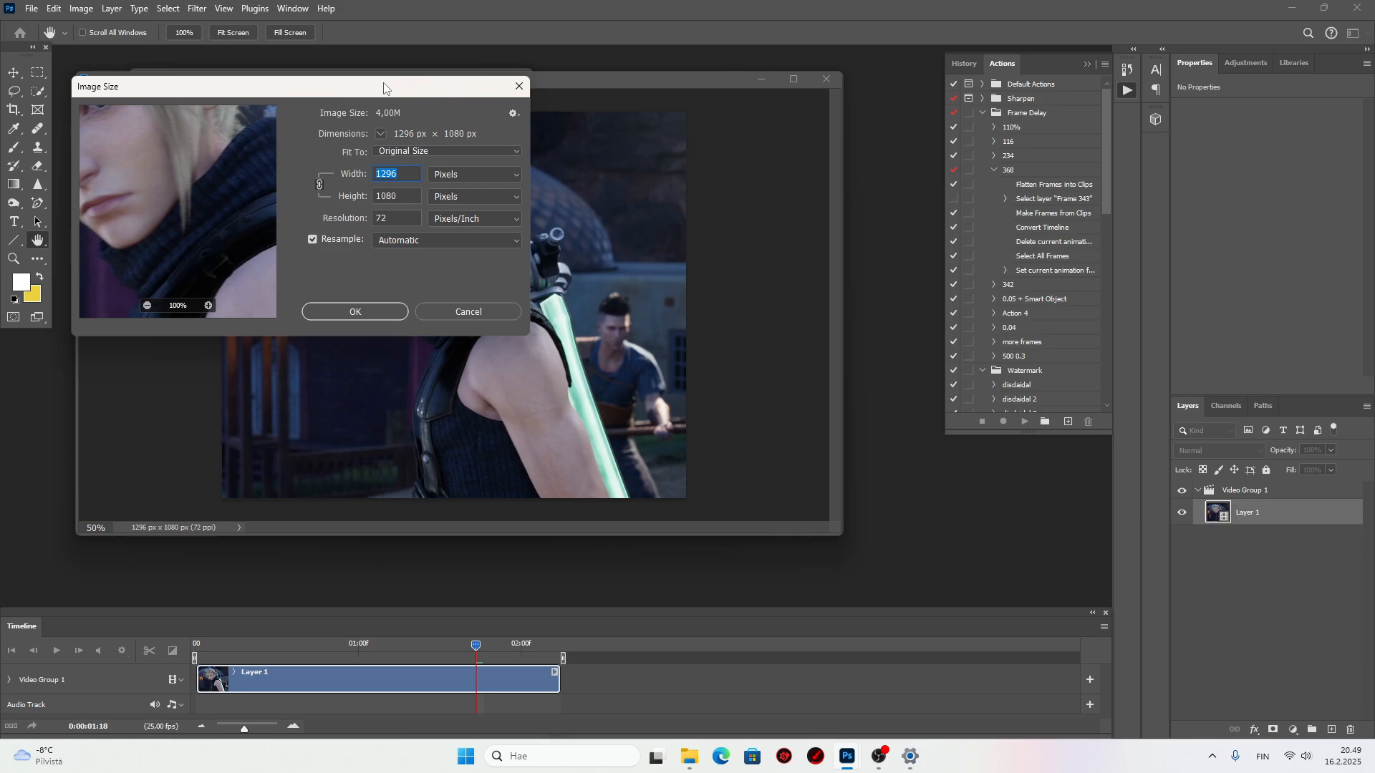
pyautogui.write('545')
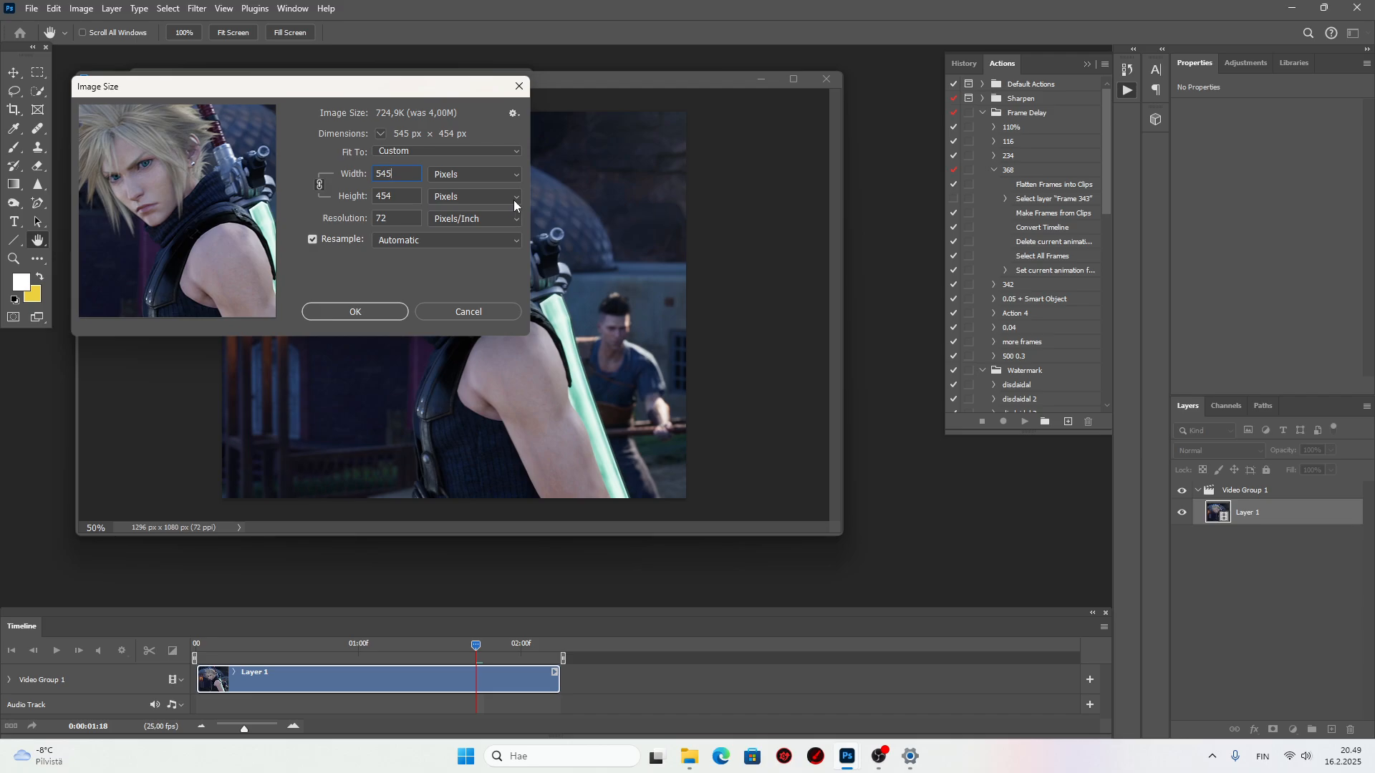
pyautogui.press('Return')
pyautogui.press('c')
pyautogui.press('Return')
pyautogui.hotkey('ctrl', '1')
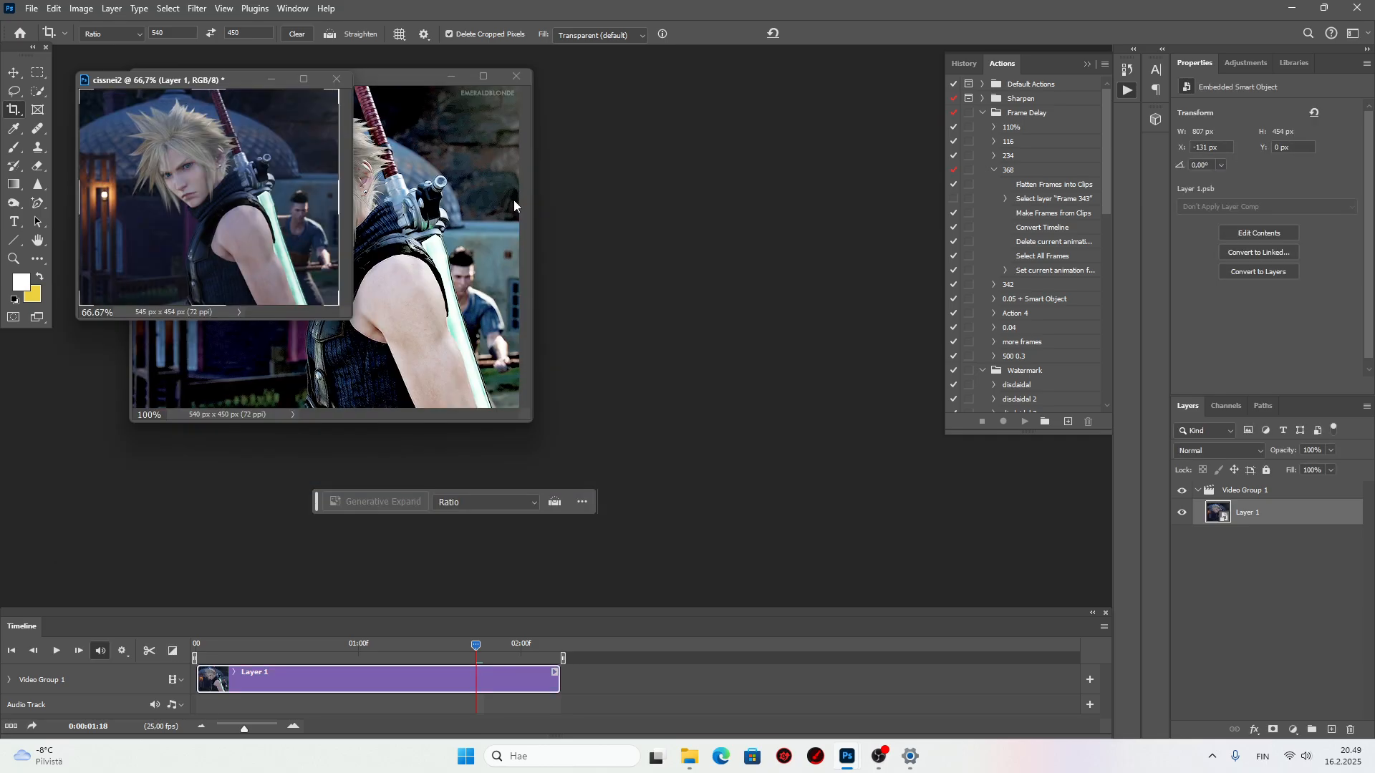
# Reduce the canvas size to 540 x 450 pixels, accepting the clipping of the edges.
pyautogui.click(81, 9)
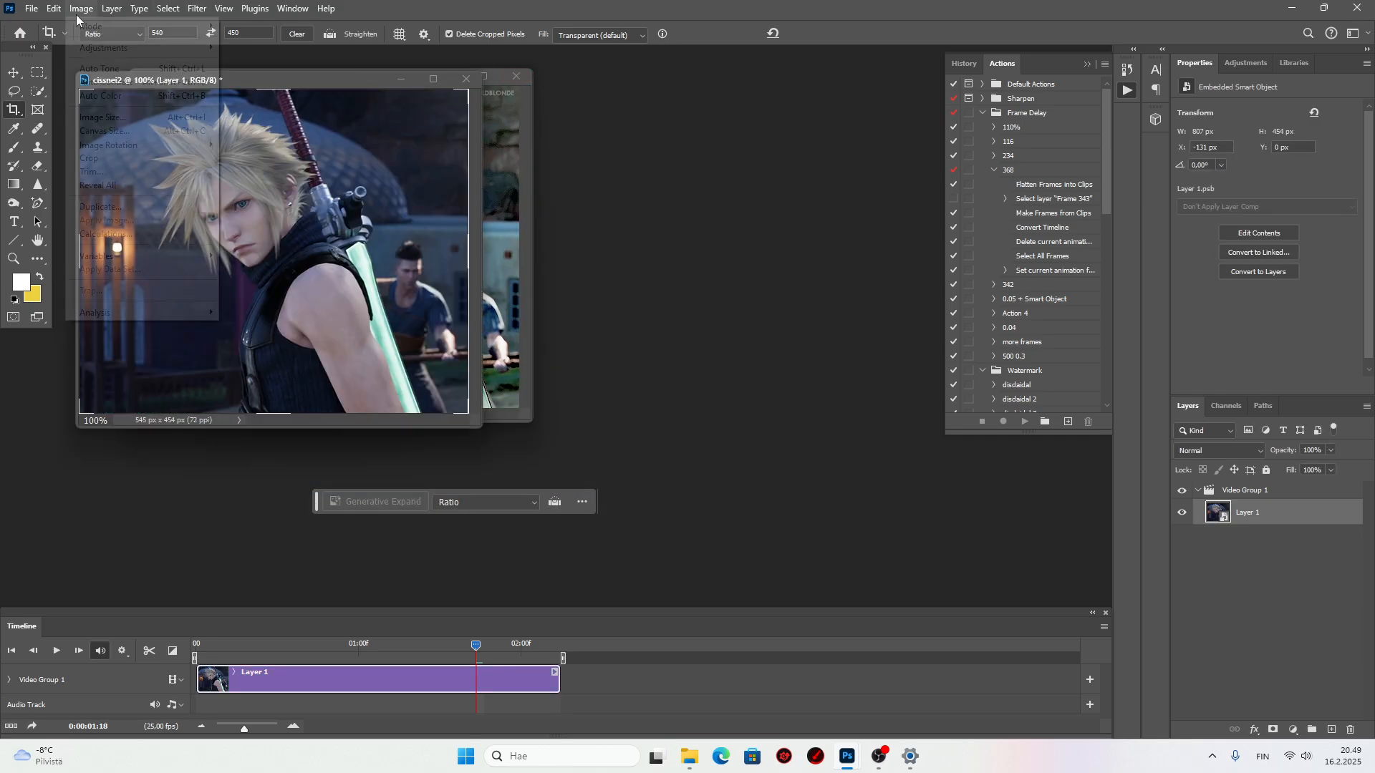
pyautogui.click(103, 131)
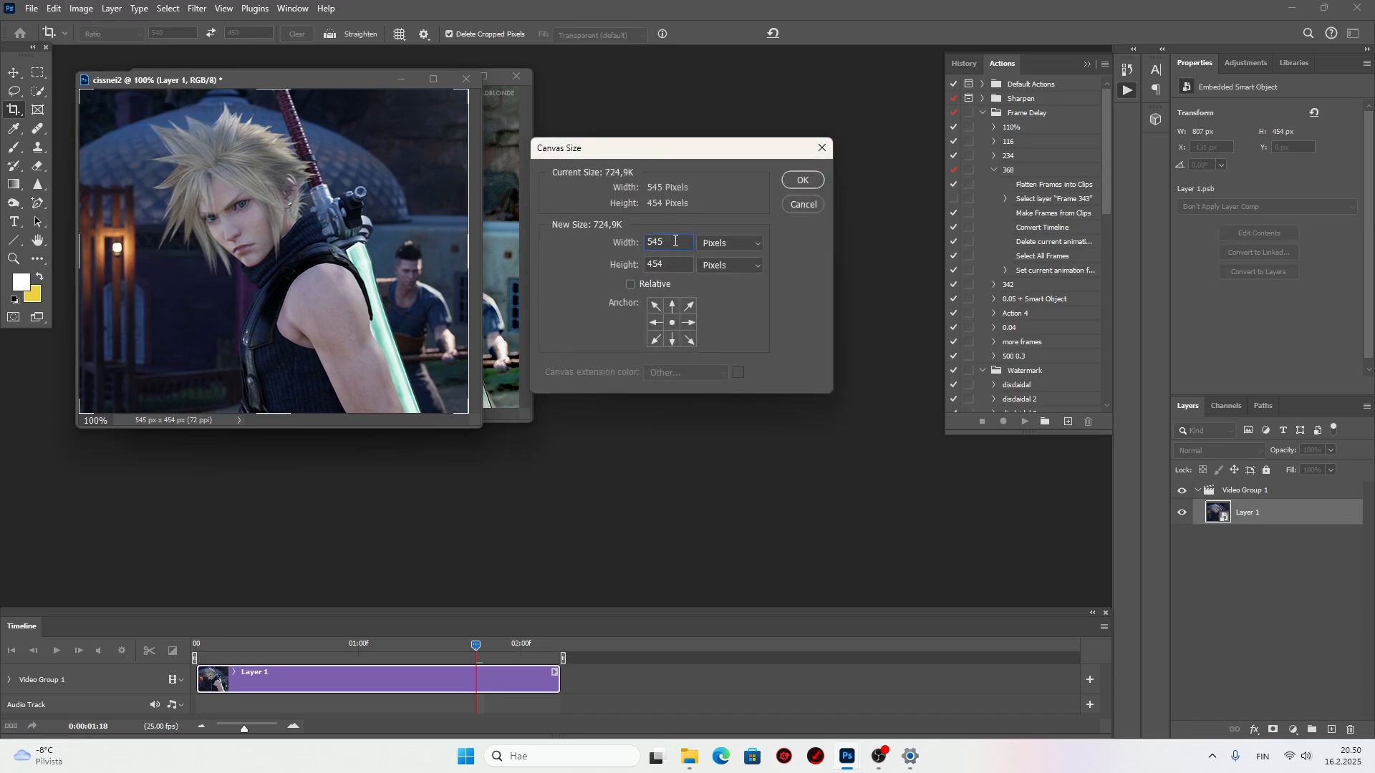
pyautogui.press('BackSpace')
pyautogui.write('0')
pyautogui.press('Tab')
pyautogui.write('450')
pyautogui.press('Return')
pyautogui.press('Return')
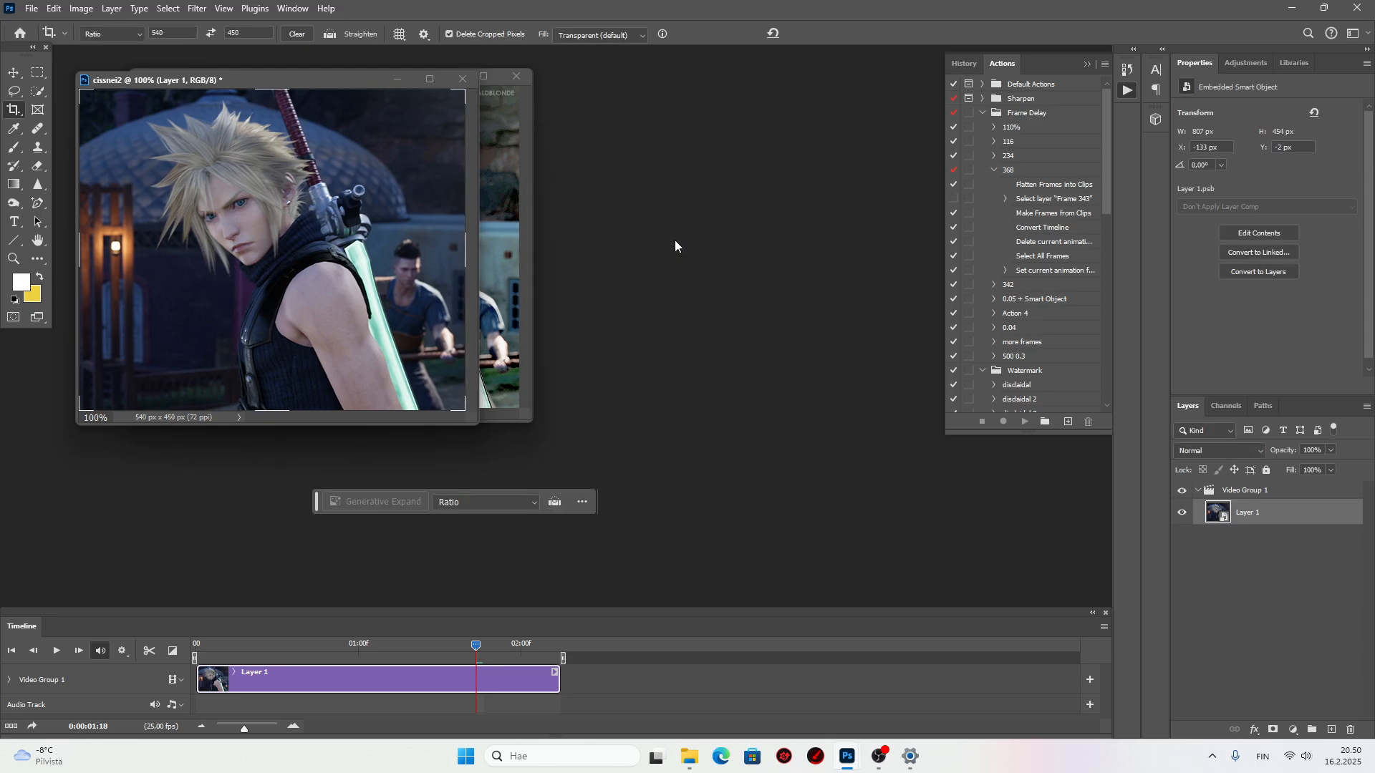
# Enlarge the cissnei2 document window, activate the Move tool and move the window clear of the cloud gongaga.psd title bar.
pyautogui.moveTo(466, 417); pyautogui.dragTo(550, 456)
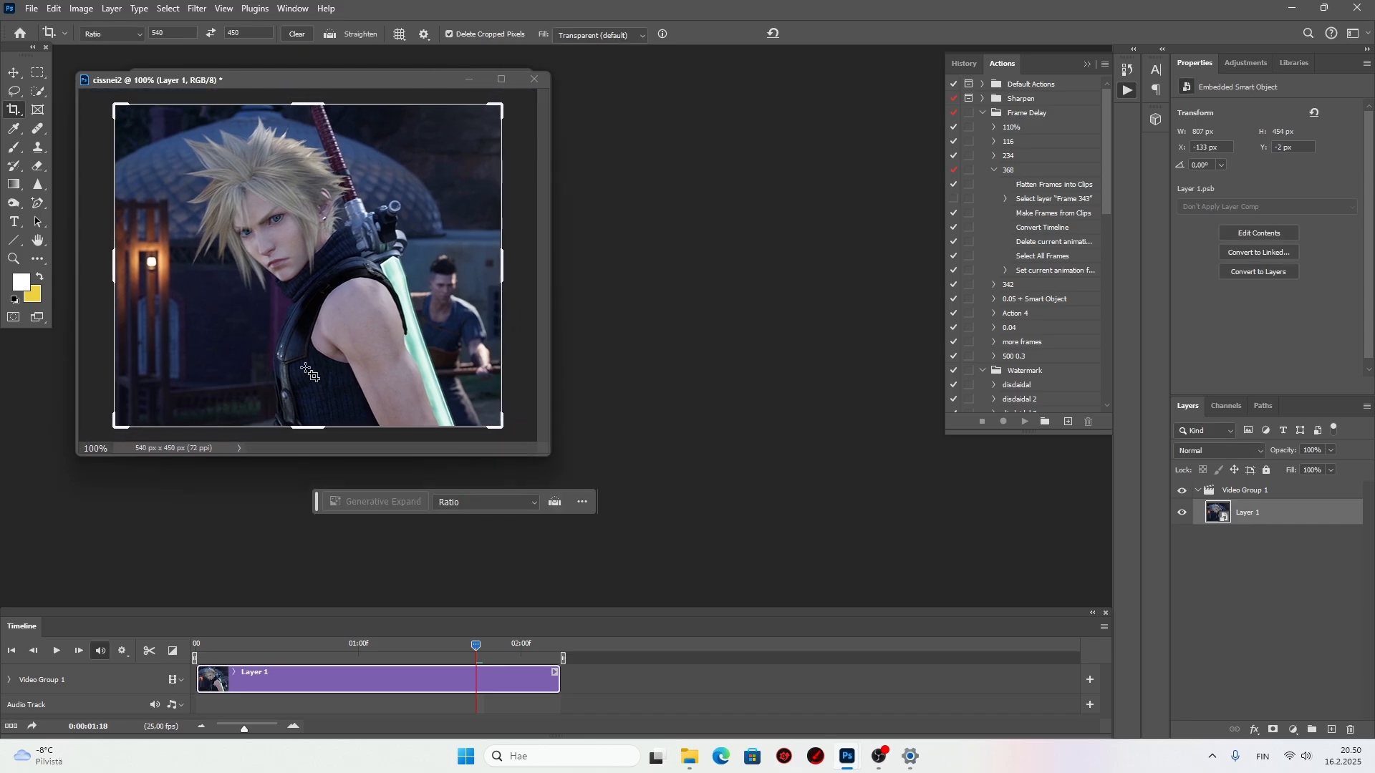
pyautogui.click(15, 72)
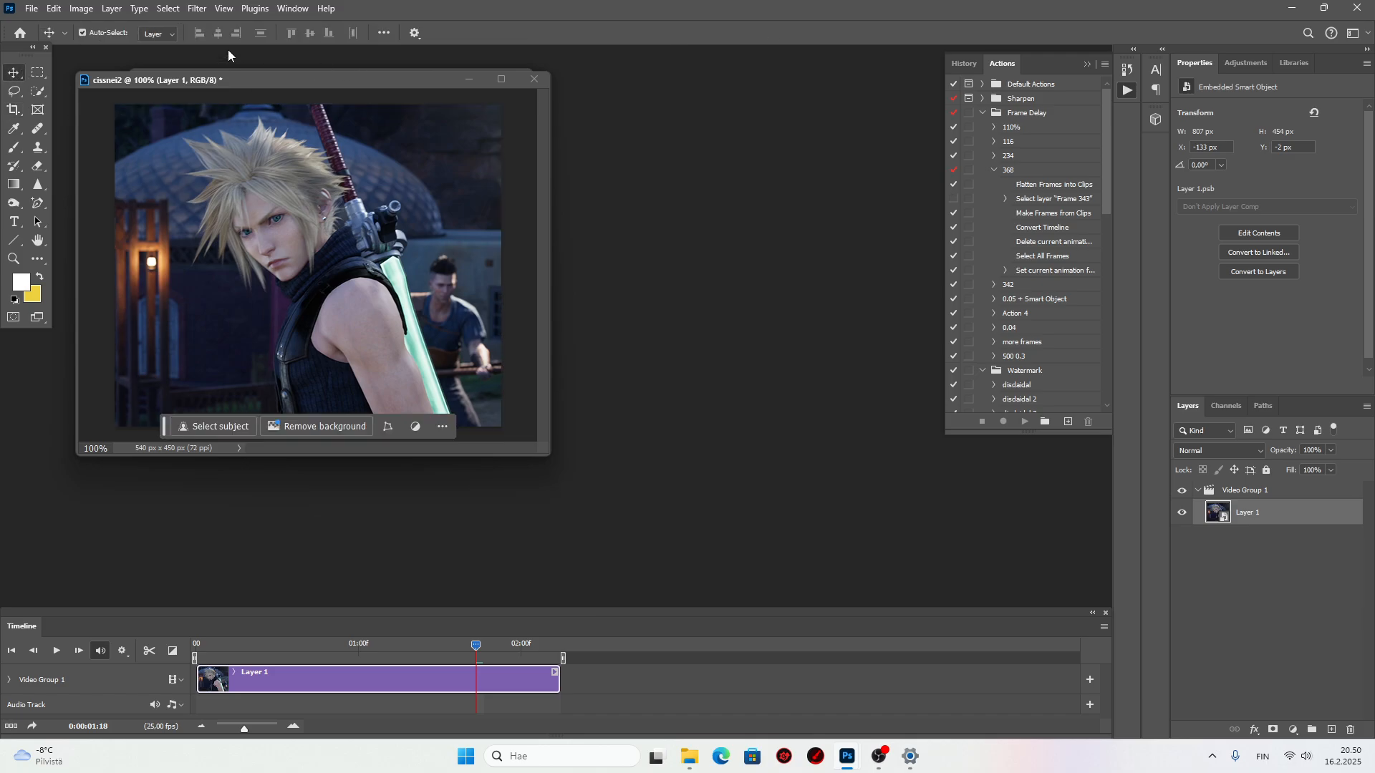
pyautogui.moveTo(404, 81); pyautogui.dragTo(497, 140)
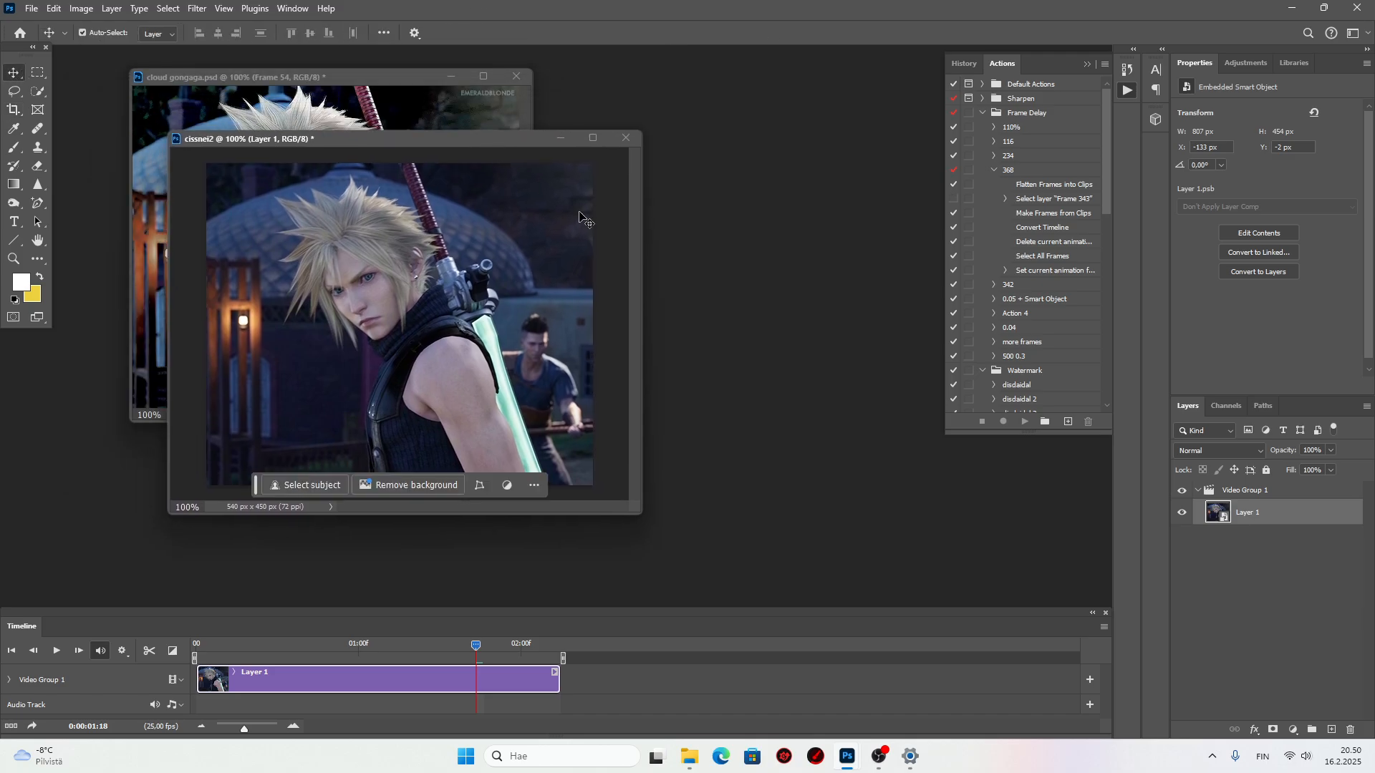
# Apply a Smart Sharpen filter to Layer 1 with an amount of 500% and a radius of 0,4 px.
pyautogui.click(194, 9)
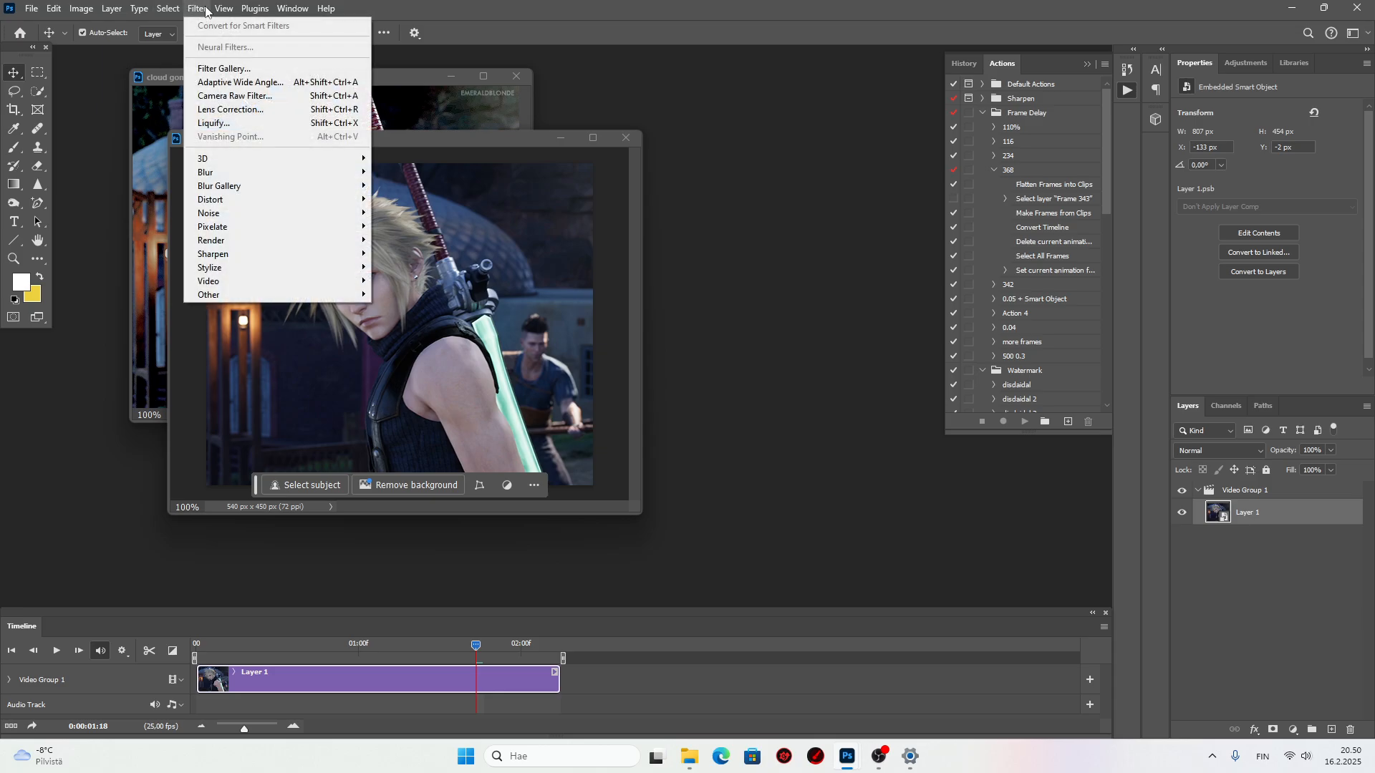
pyautogui.click(195, 9)
pyautogui.click(194, 9)
pyautogui.moveTo(213, 9)
pyautogui.moveTo(232, 259)
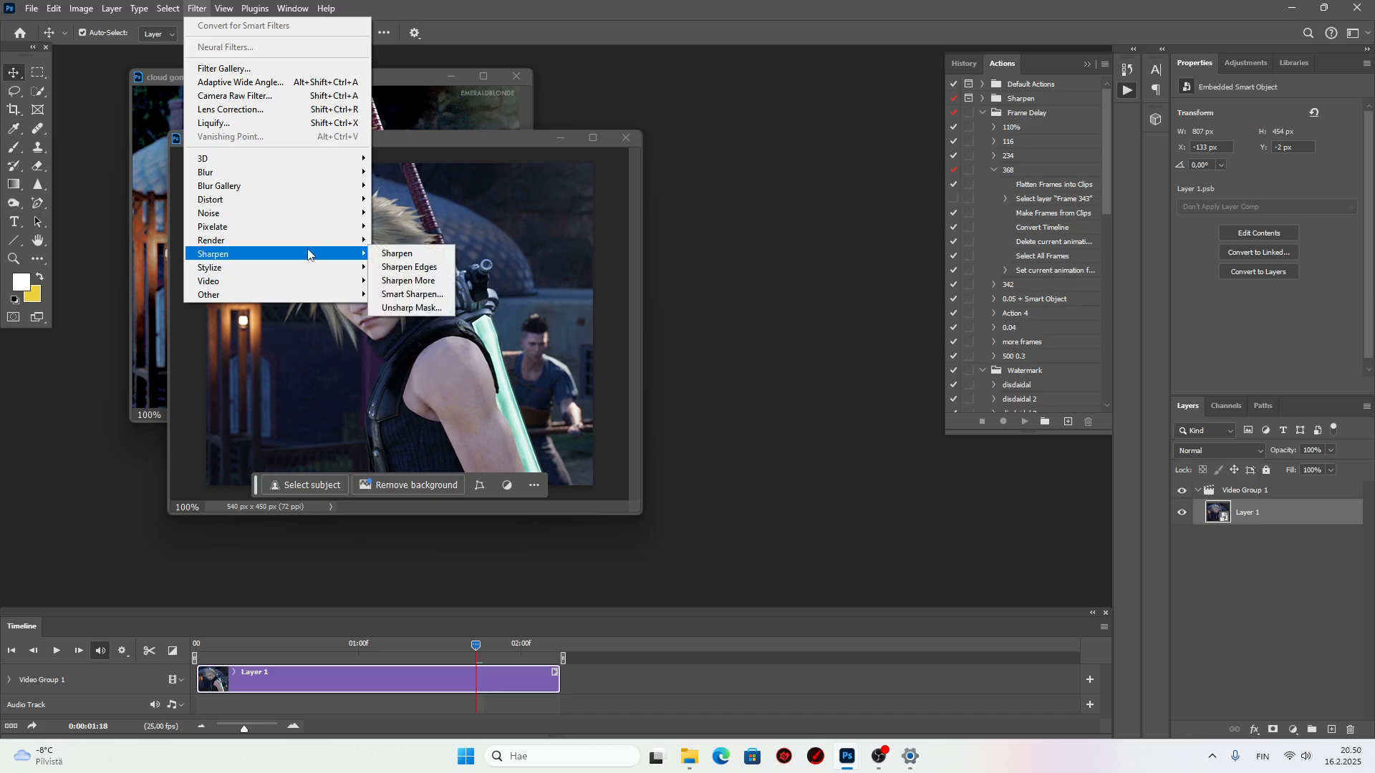
pyautogui.click(423, 294)
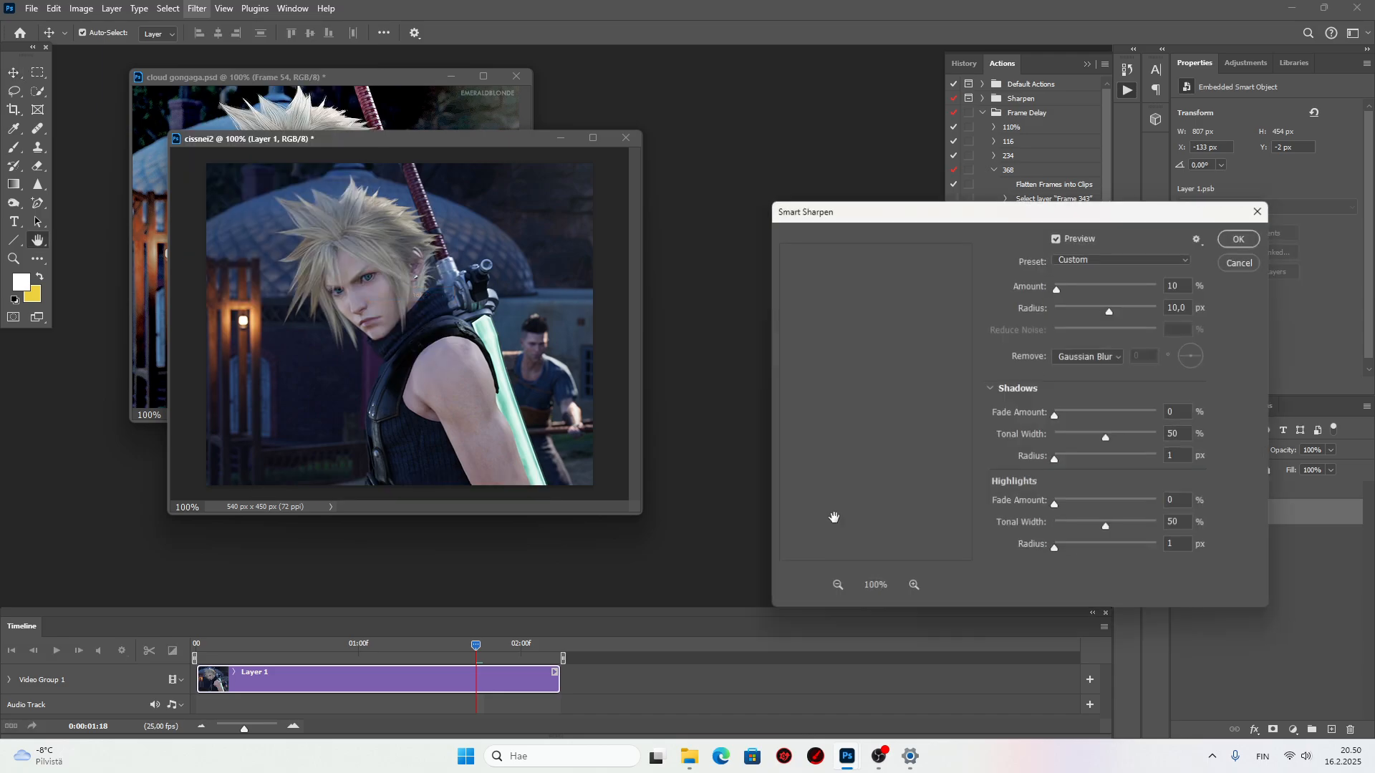
pyautogui.moveTo(1188, 287); pyautogui.dragTo(1155, 290)
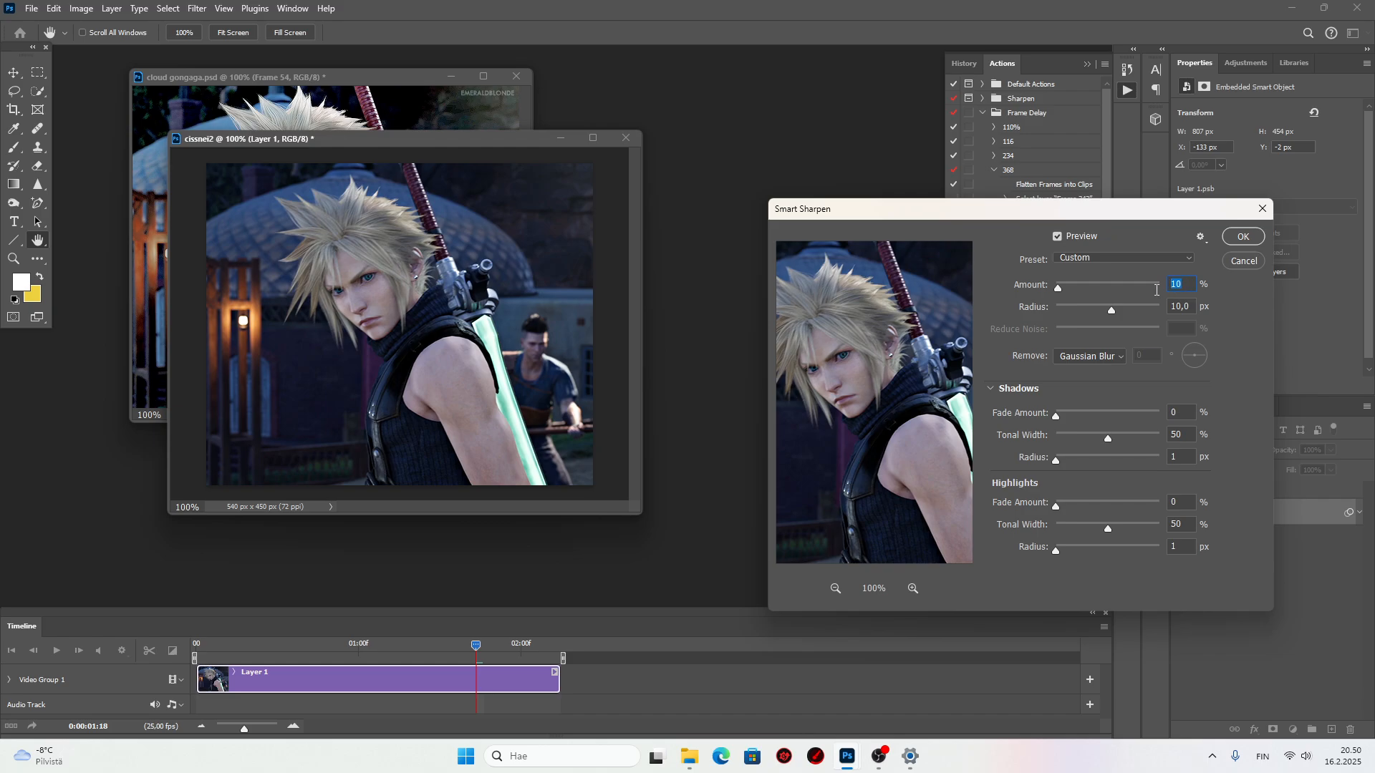
pyautogui.write('500')
pyautogui.press('Tab')
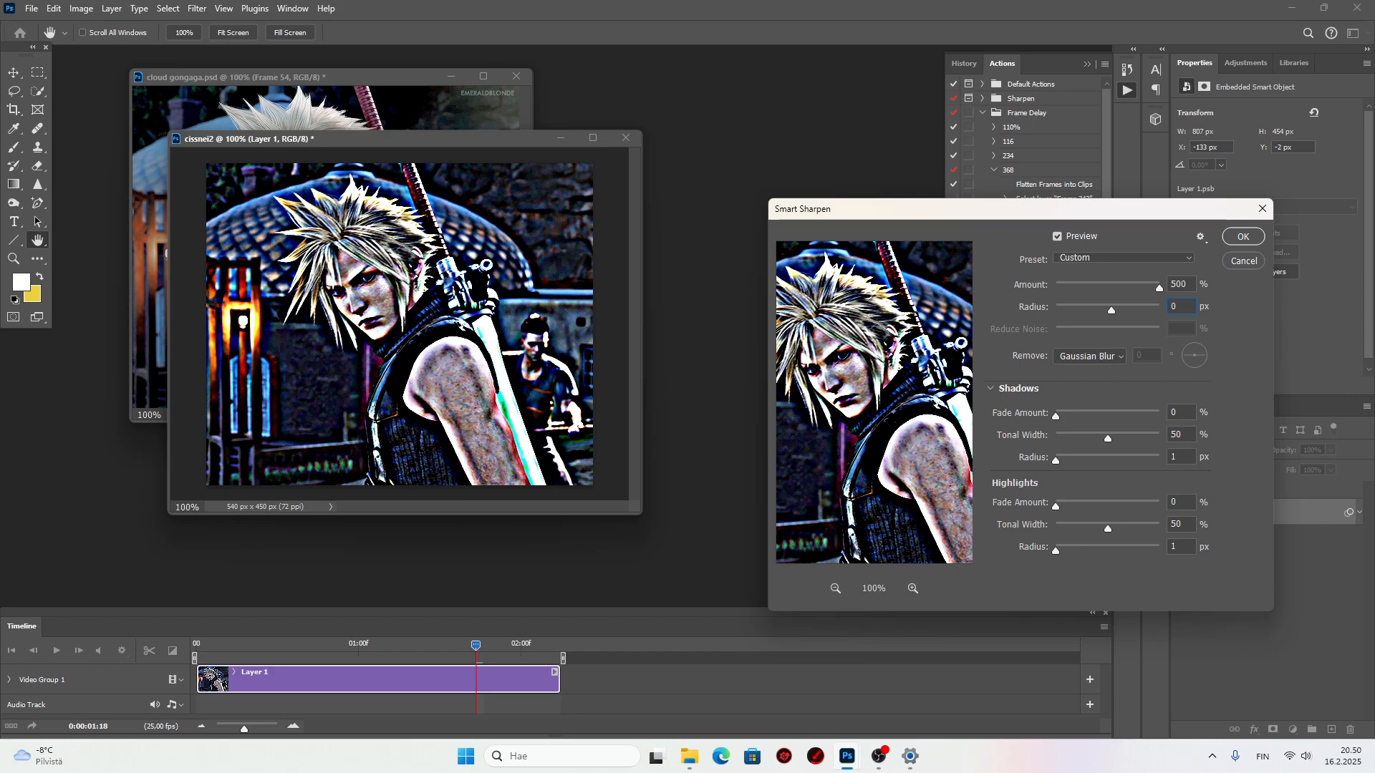
pyautogui.write('0,4')
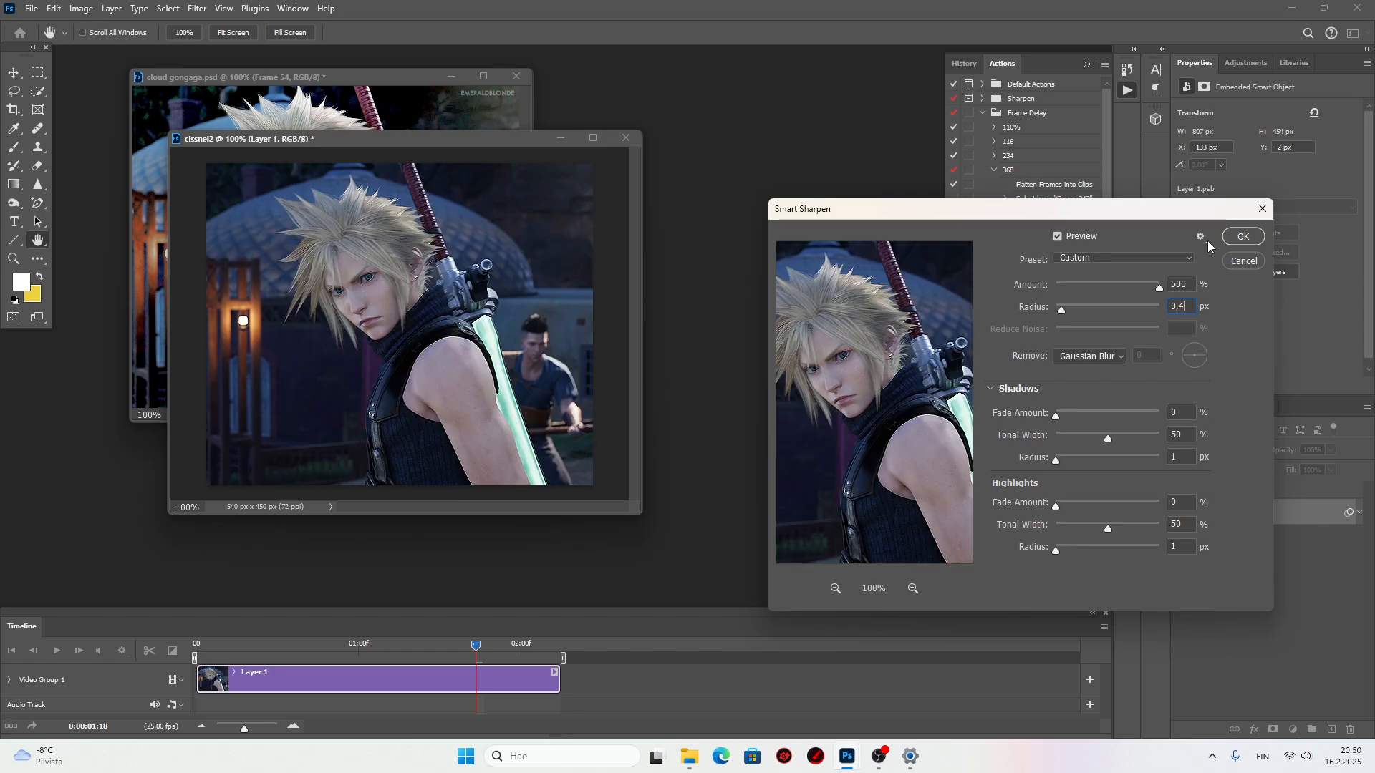
pyautogui.click(1203, 238)
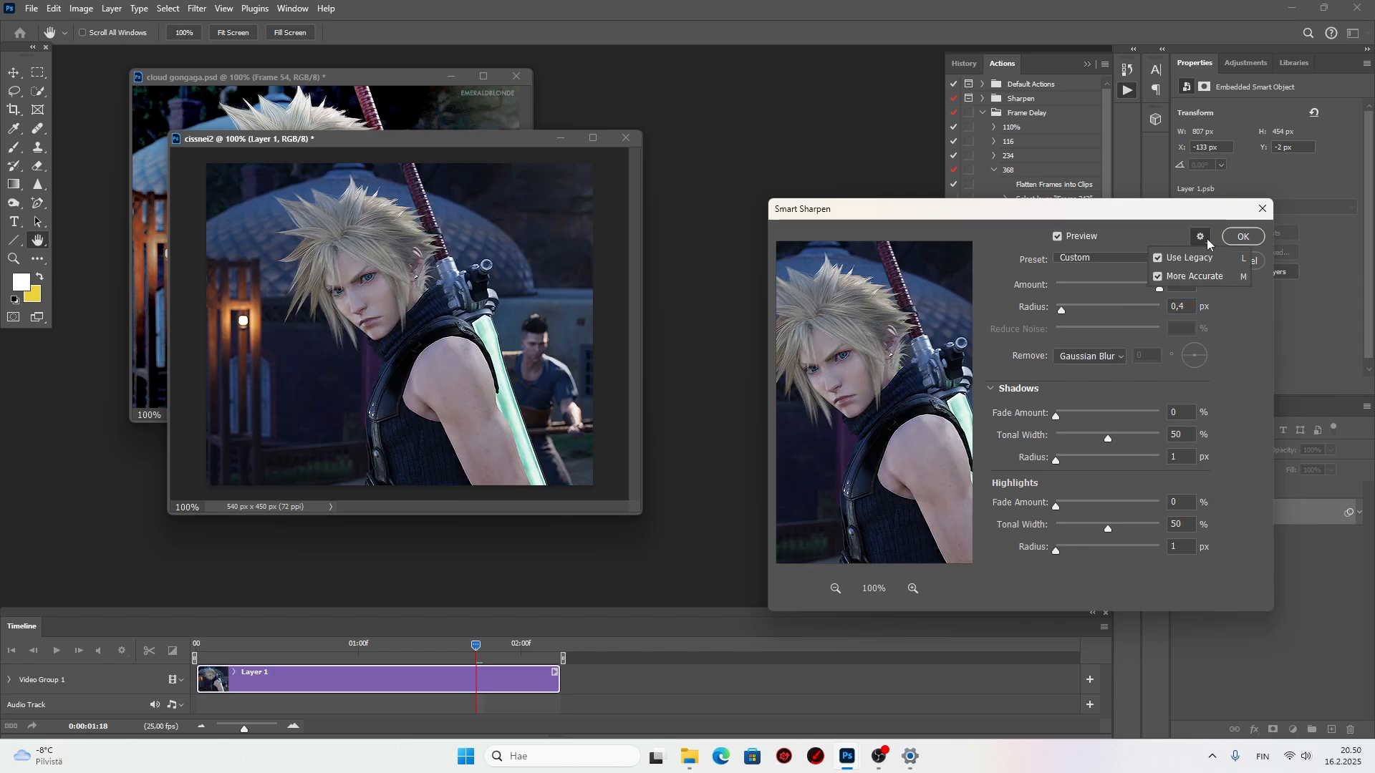
pyautogui.click(1148, 231)
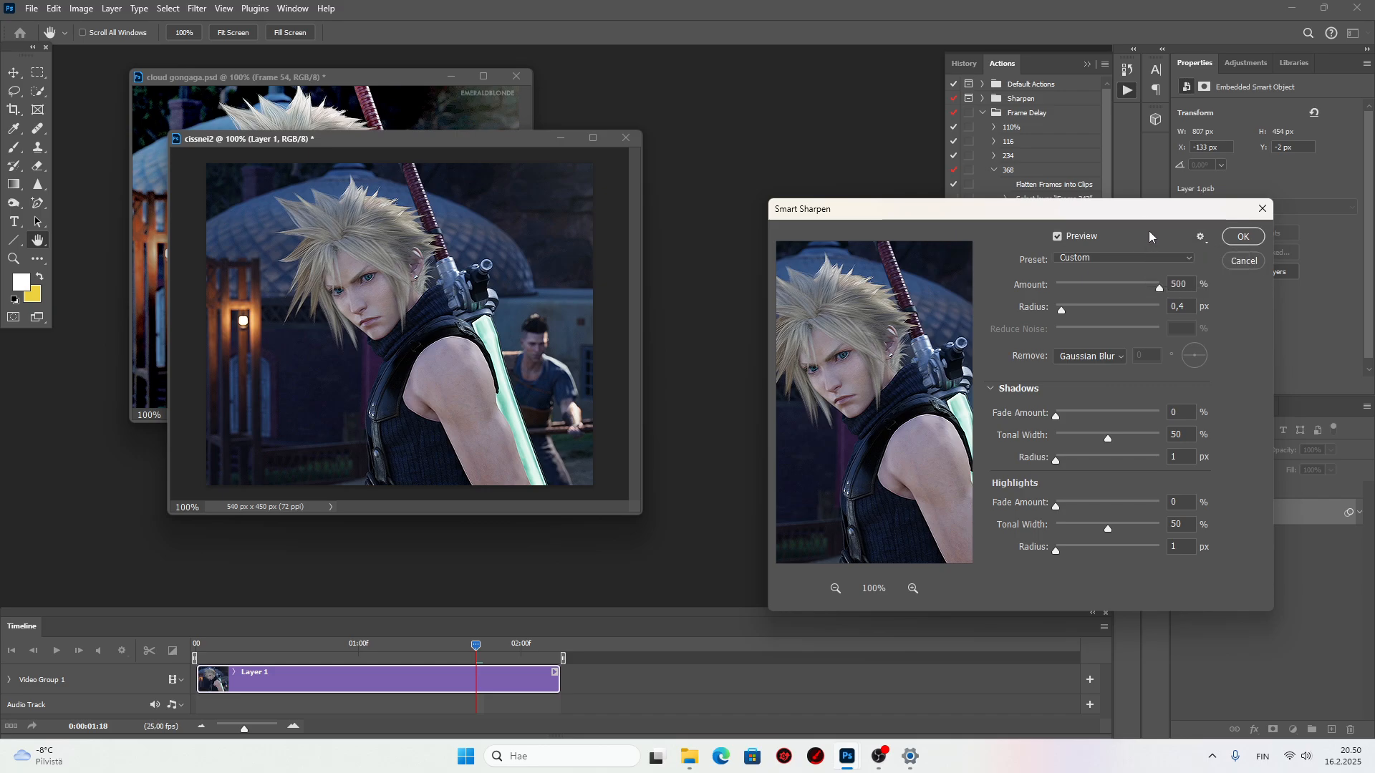
pyautogui.click(1243, 237)
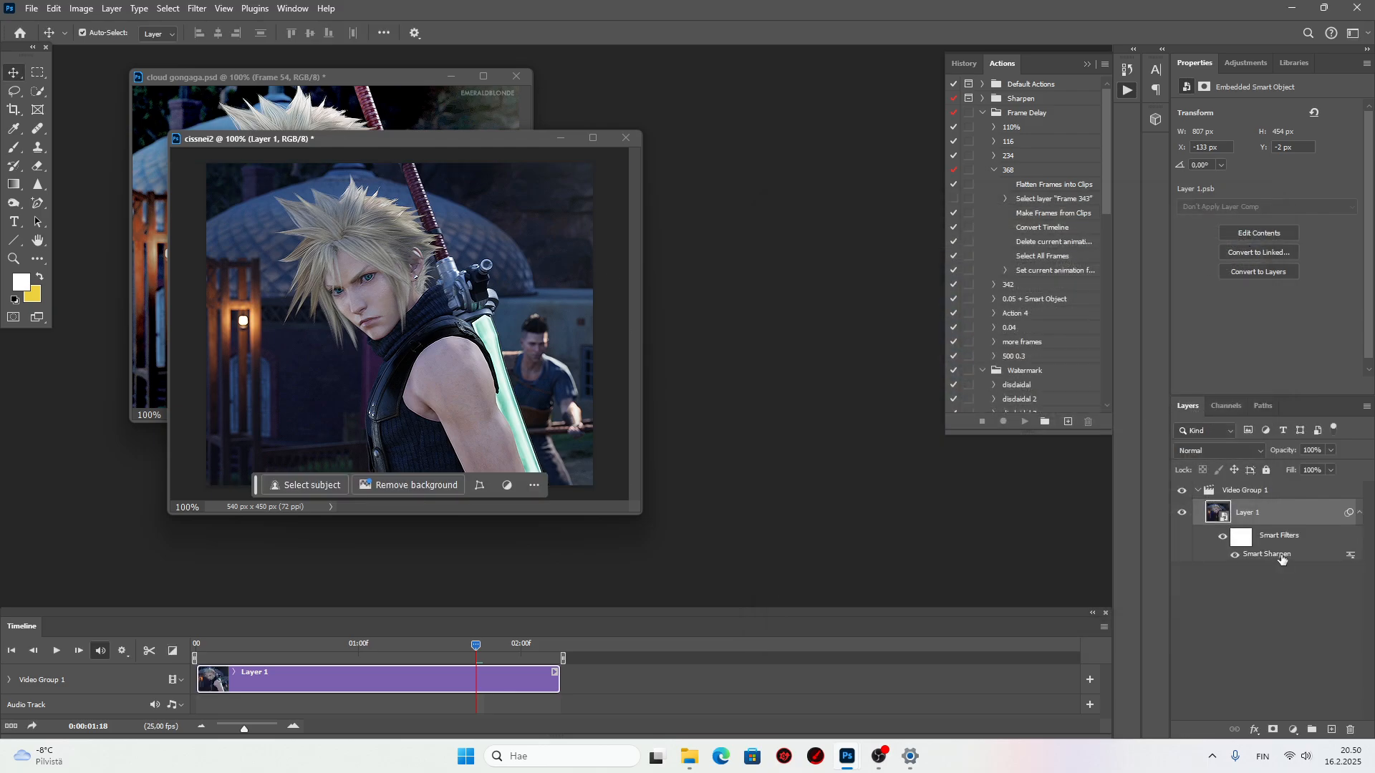
# Set the blending opacity of Layer 1's Smart Sharpen filter to 70%.
pyautogui.doubleClick(1350, 557)
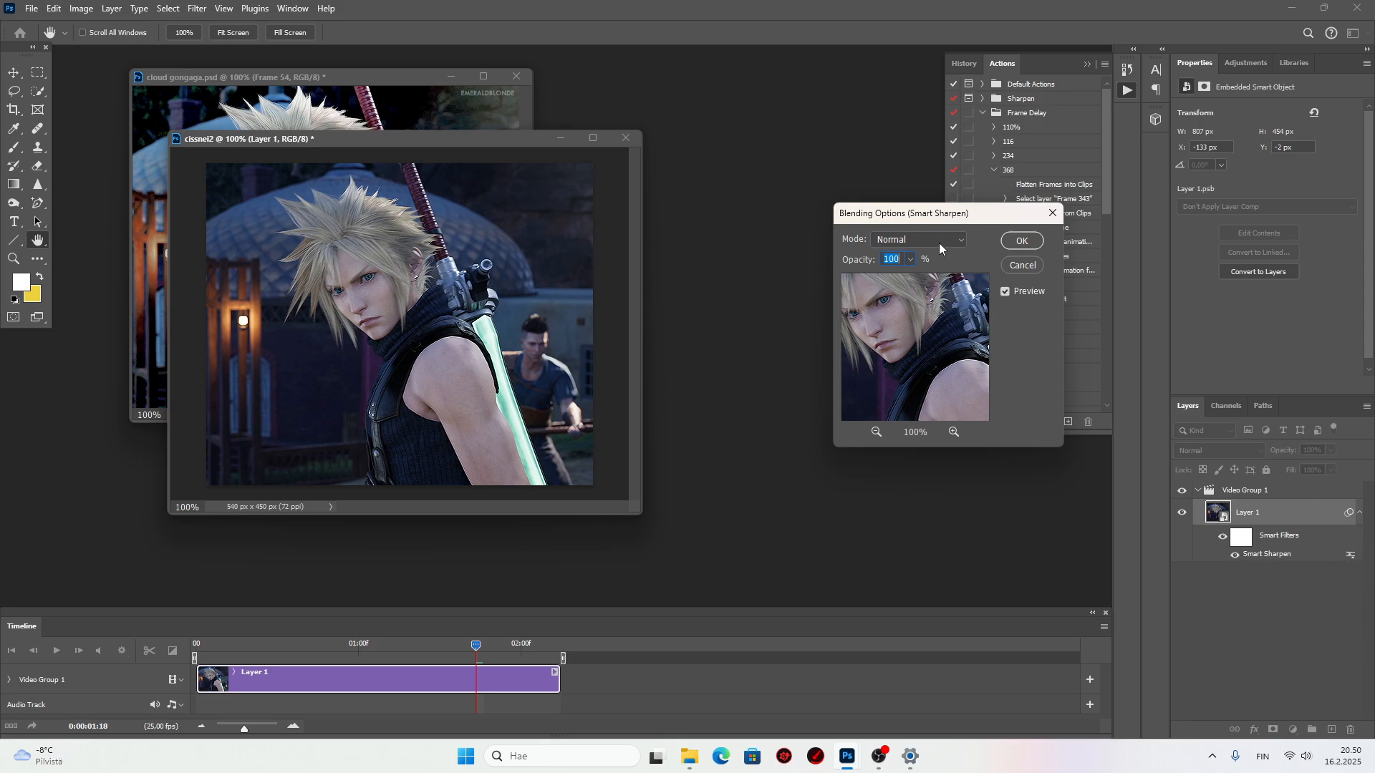
pyautogui.write('70')
pyautogui.press('Return')
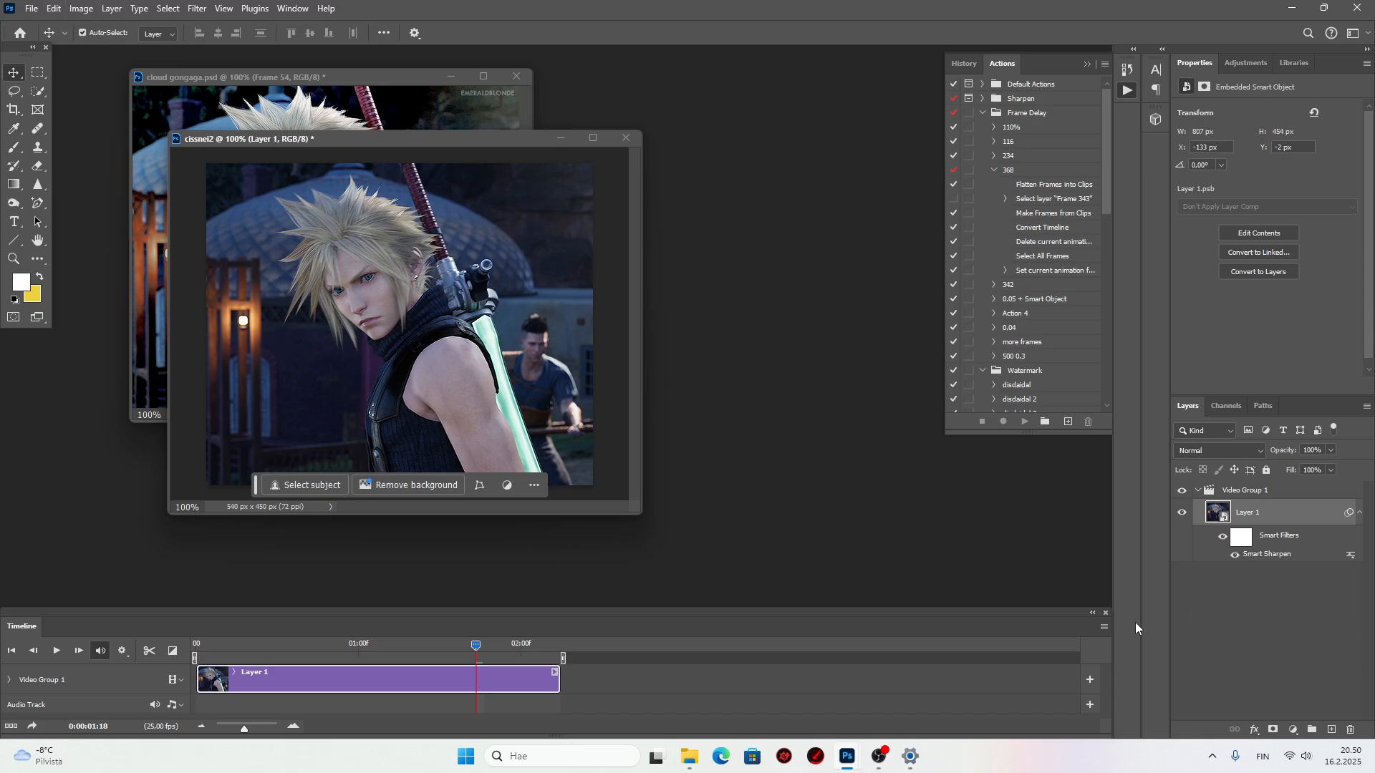
# Add a second Smart Sharpen filter to Layer 1 with an amount of 10% and a radius of 10 px.
pyautogui.click(198, 9)
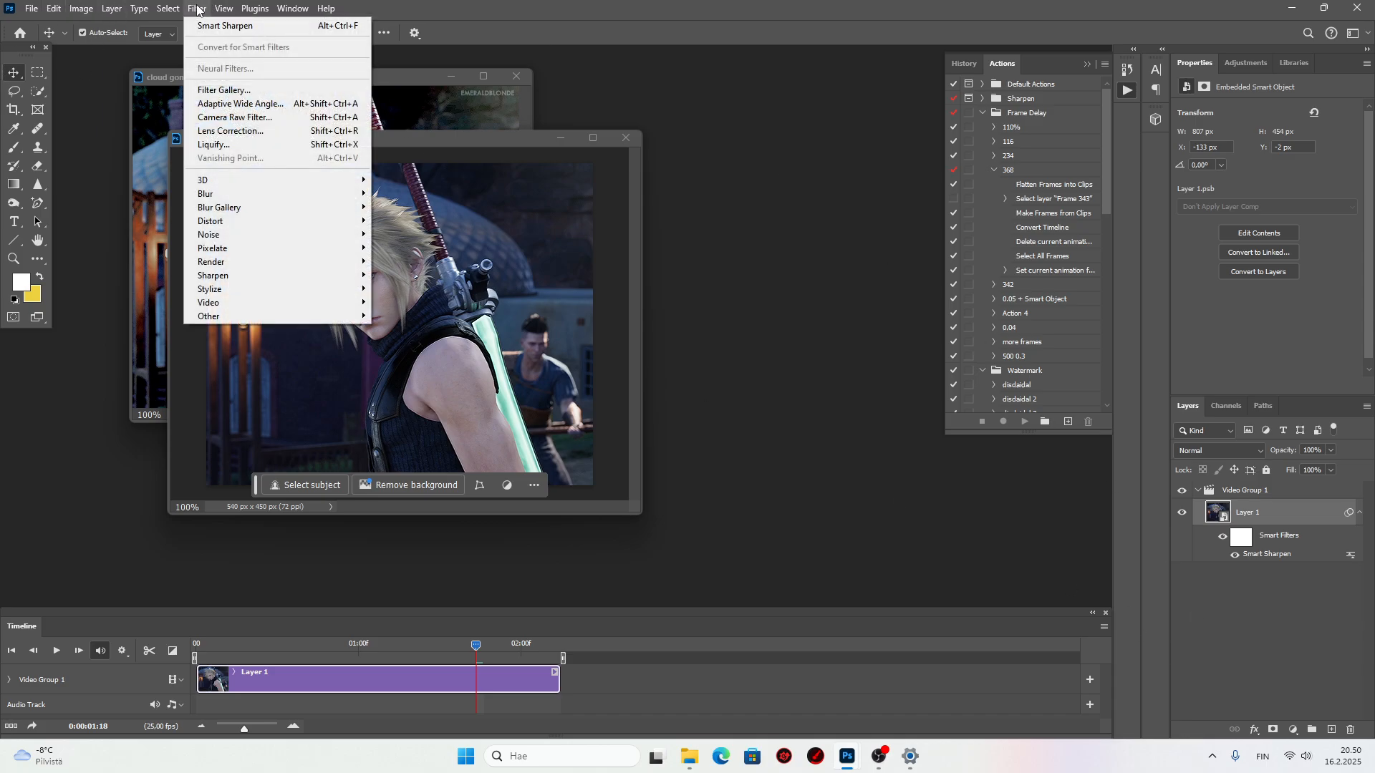
pyautogui.moveTo(259, 275)
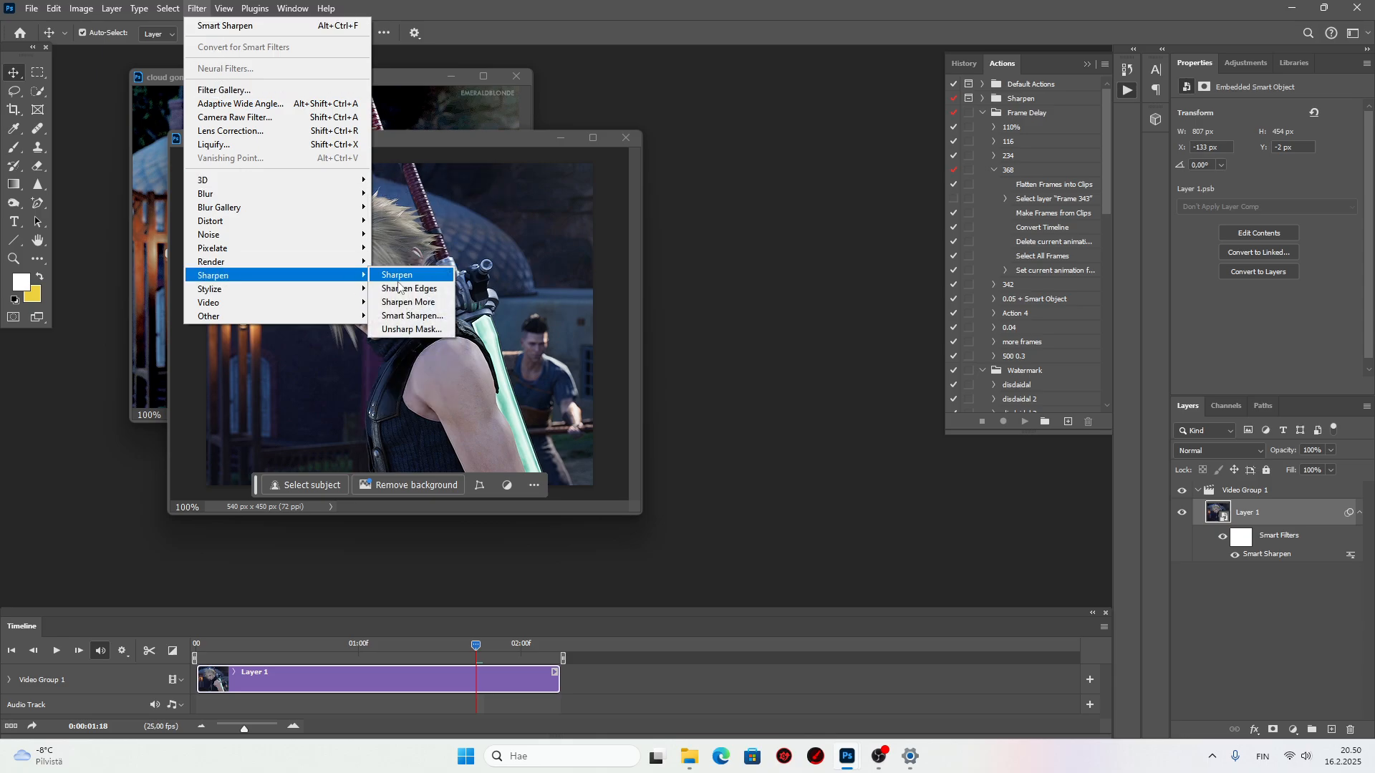
pyautogui.click(412, 315)
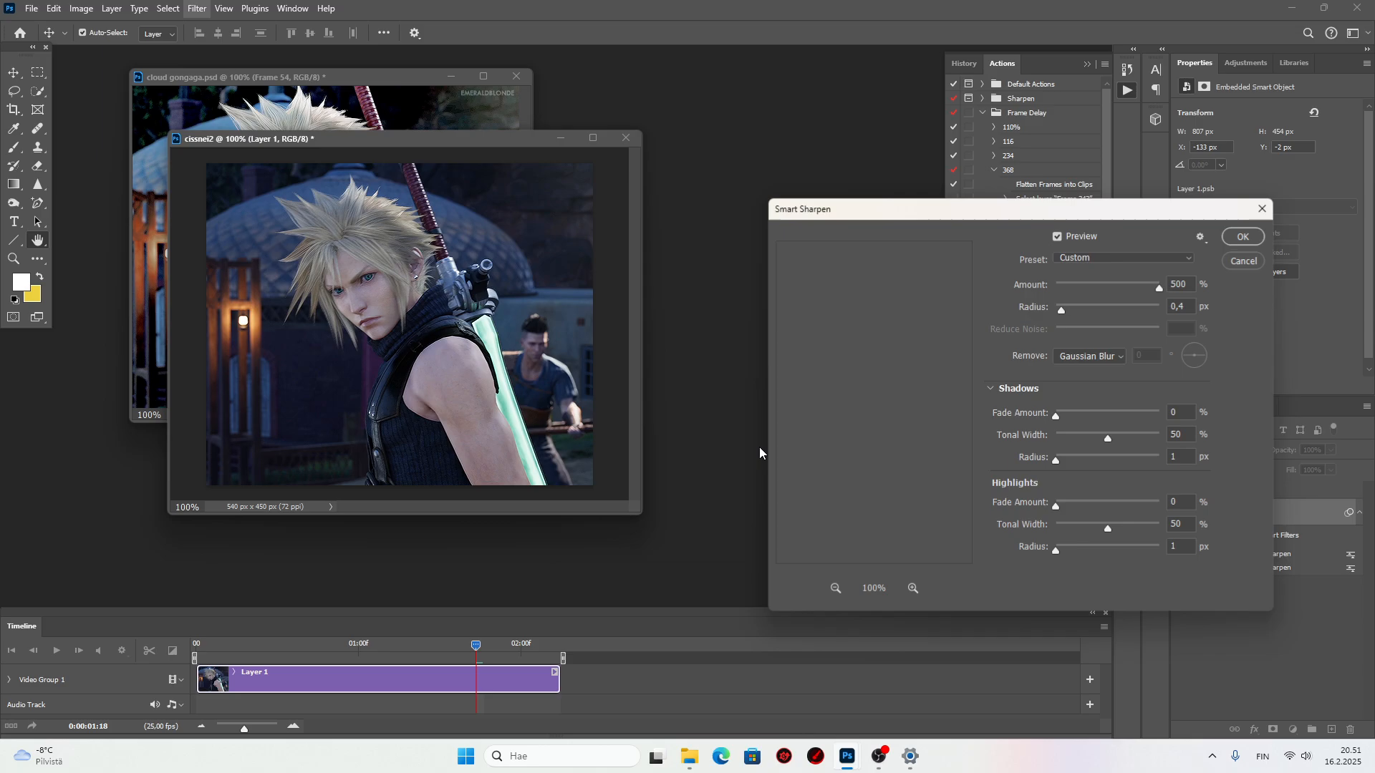
pyautogui.doubleClick(1192, 286)
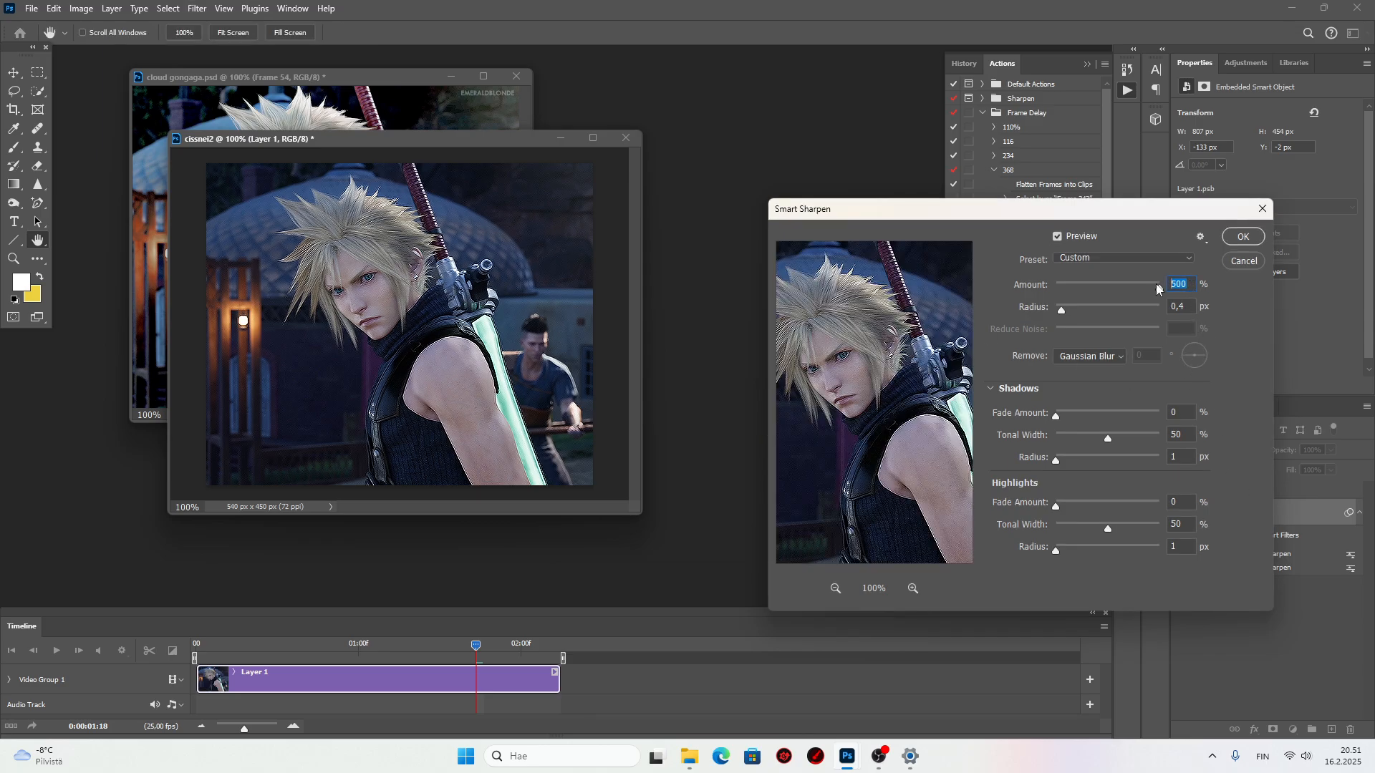
pyautogui.write('1')
pyautogui.write('10')
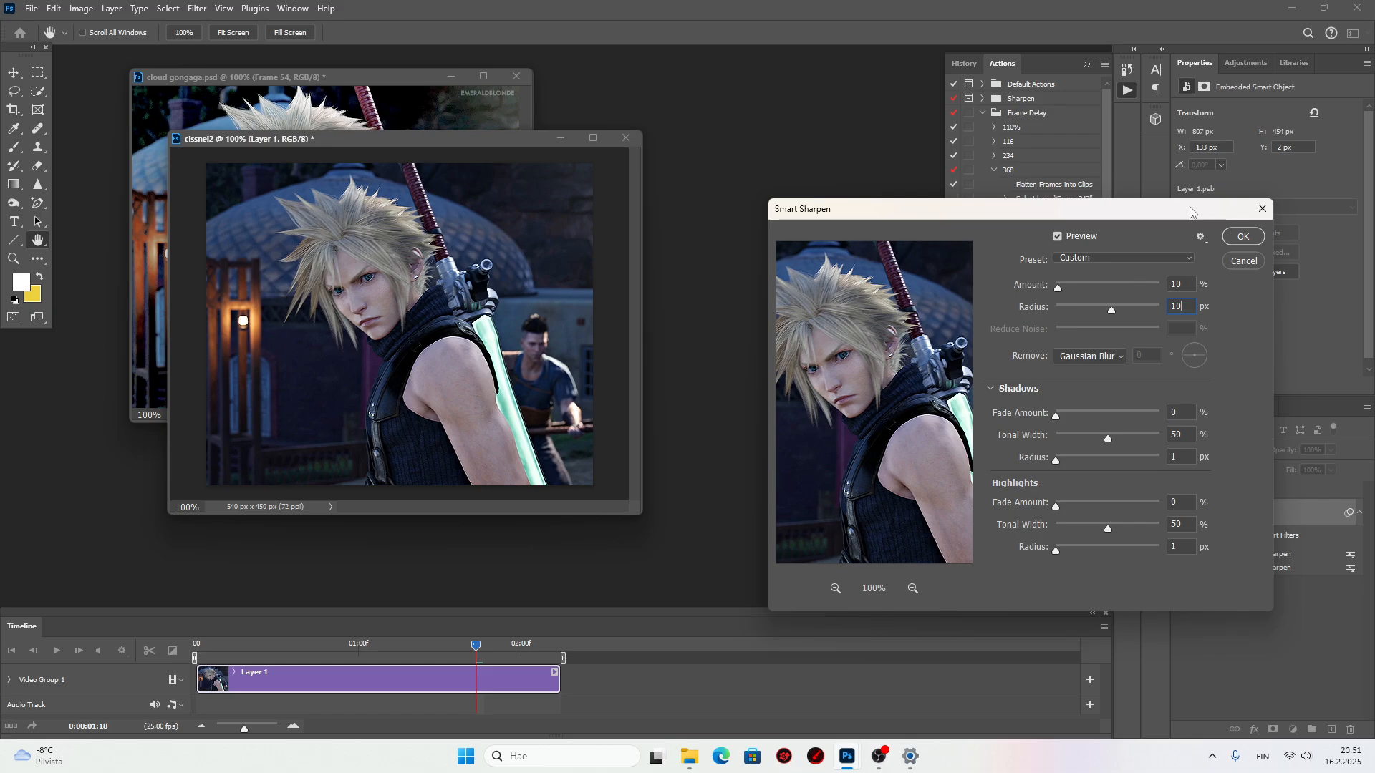
pyautogui.click(1241, 236)
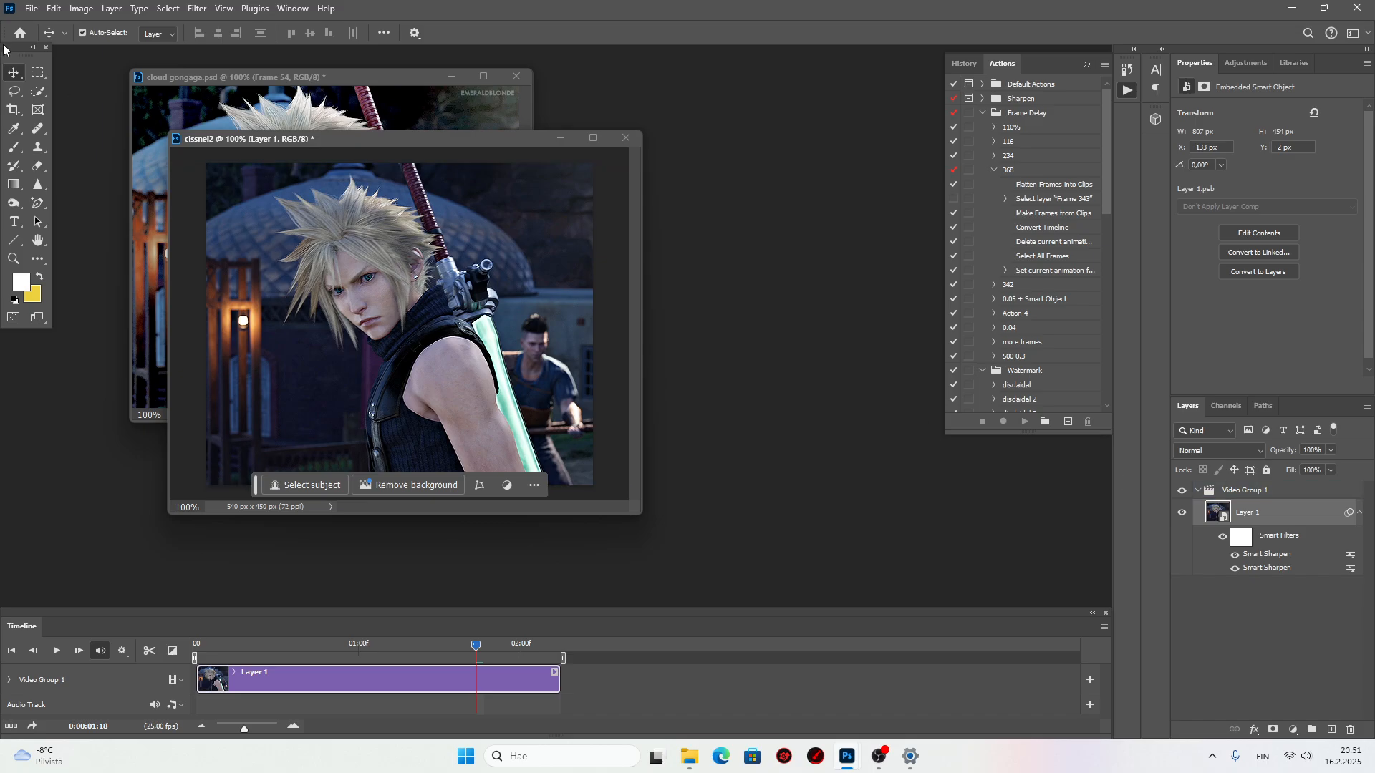
# Apply a Gaussian Blur filter to Layer 1 with a radius of 1,0 pixels.
pyautogui.click(199, 8)
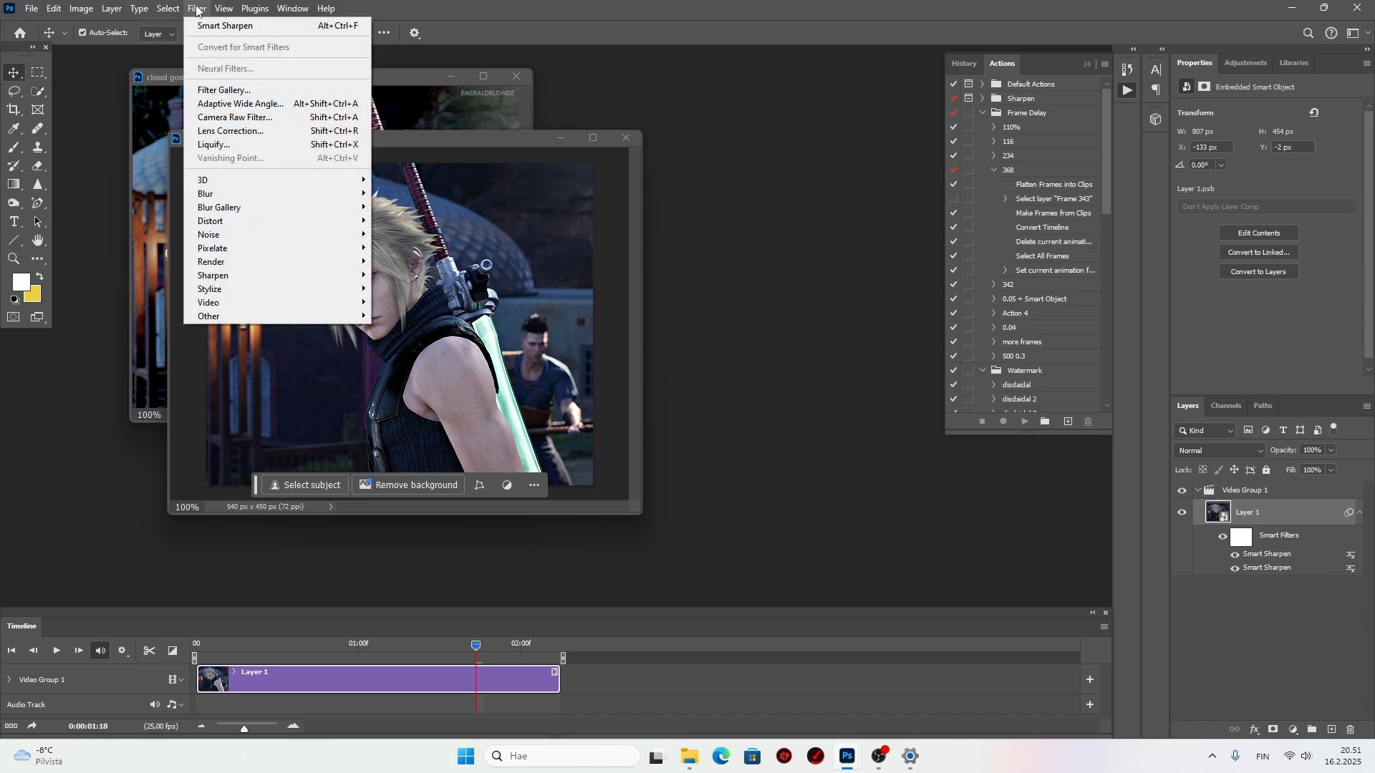
pyautogui.moveTo(233, 195)
pyautogui.moveTo(336, 208)
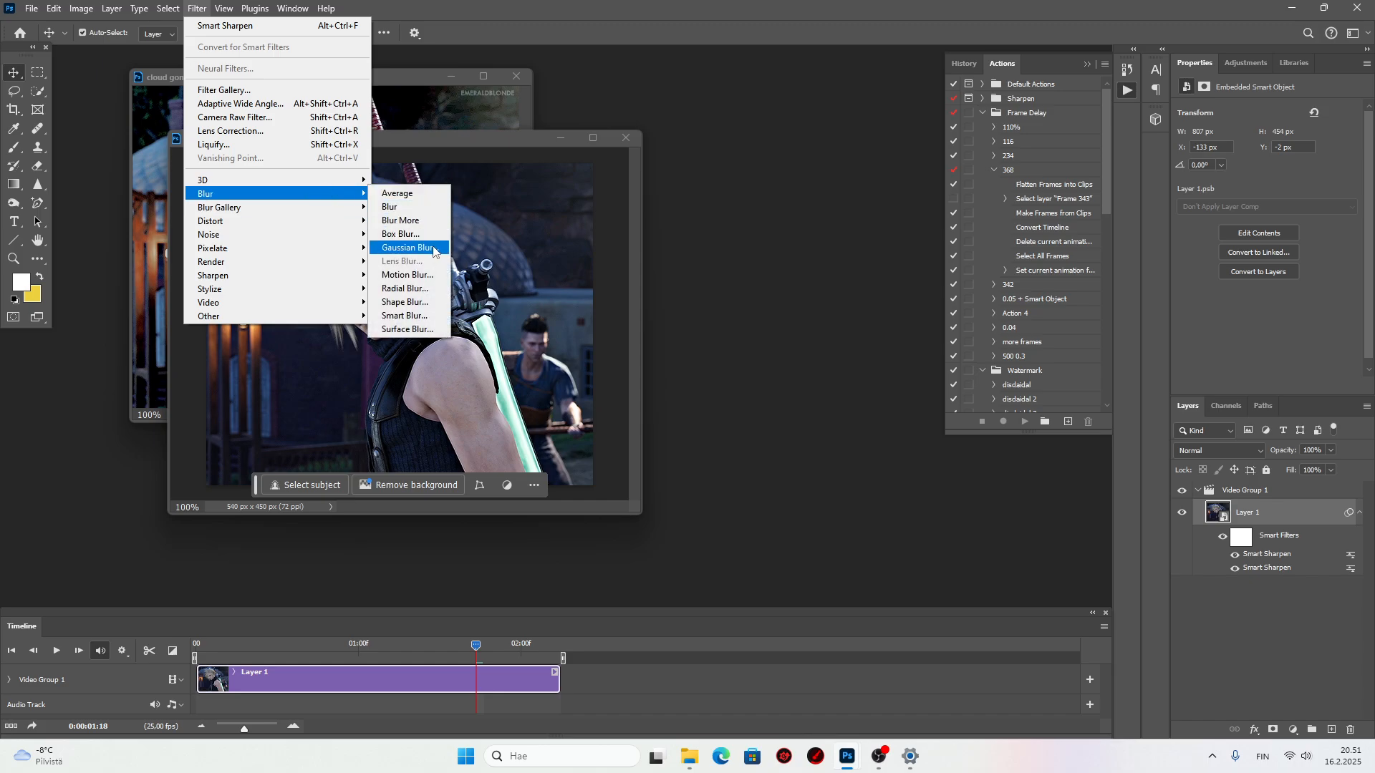
pyautogui.click(407, 247)
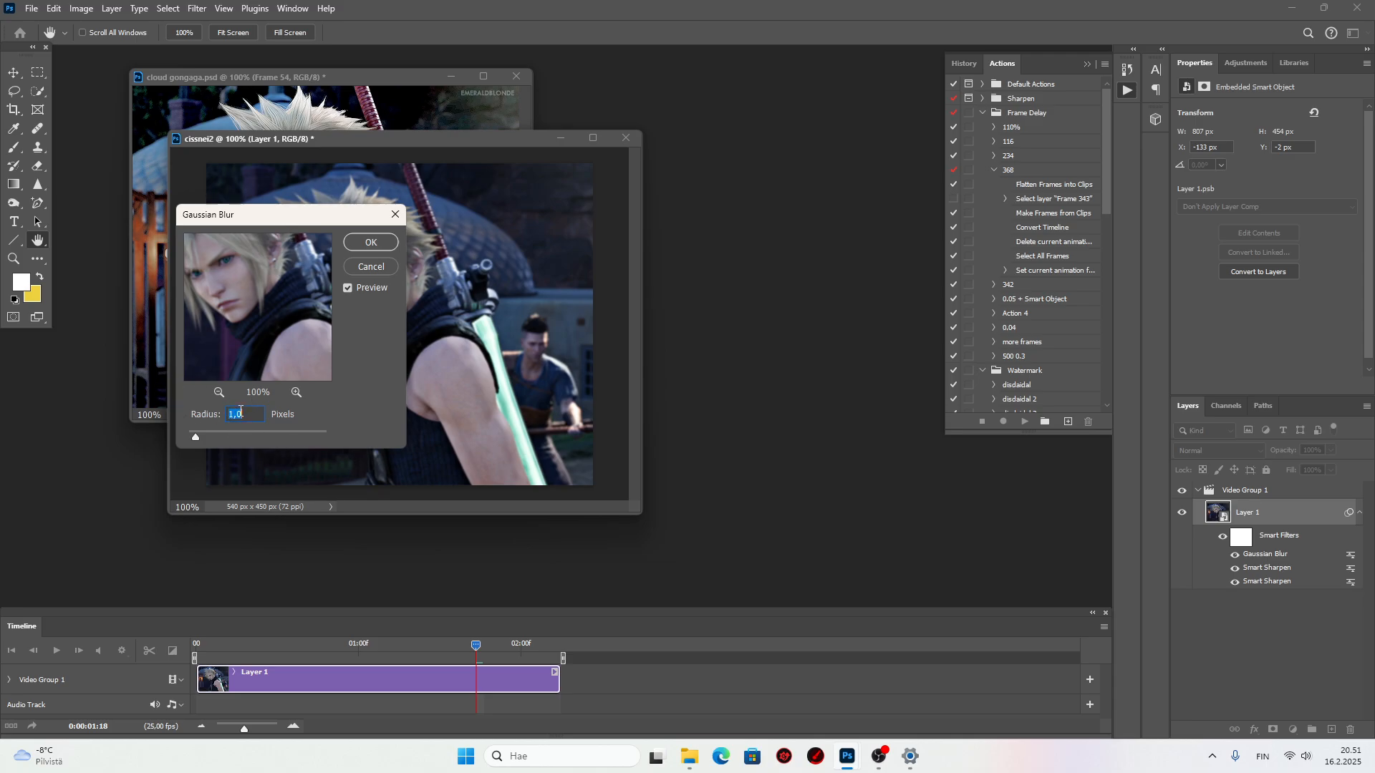
pyautogui.click(381, 243)
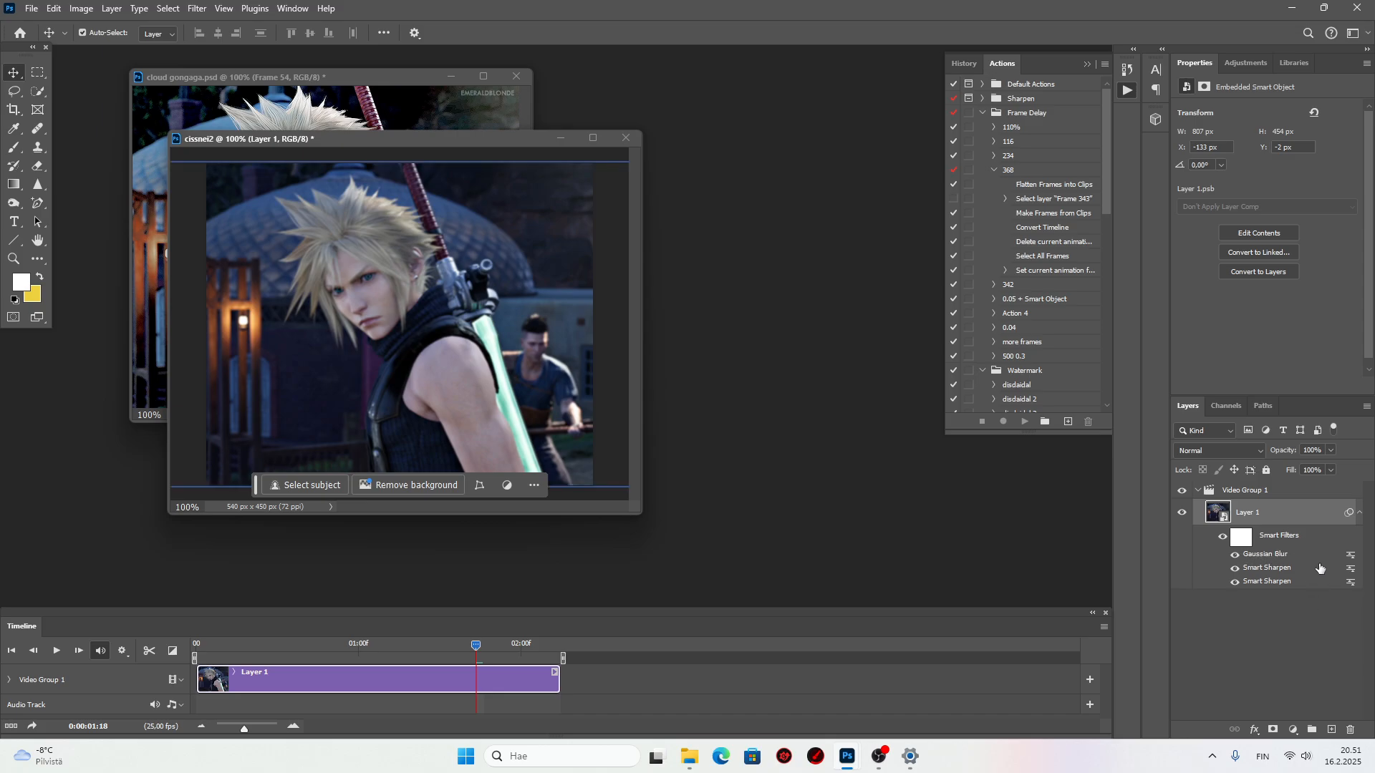
# Set the Gaussian Blur filter's blending opacity to 15% and preview the filtered clip at nearby frames in the timeline.
pyautogui.doubleClick(1350, 556)
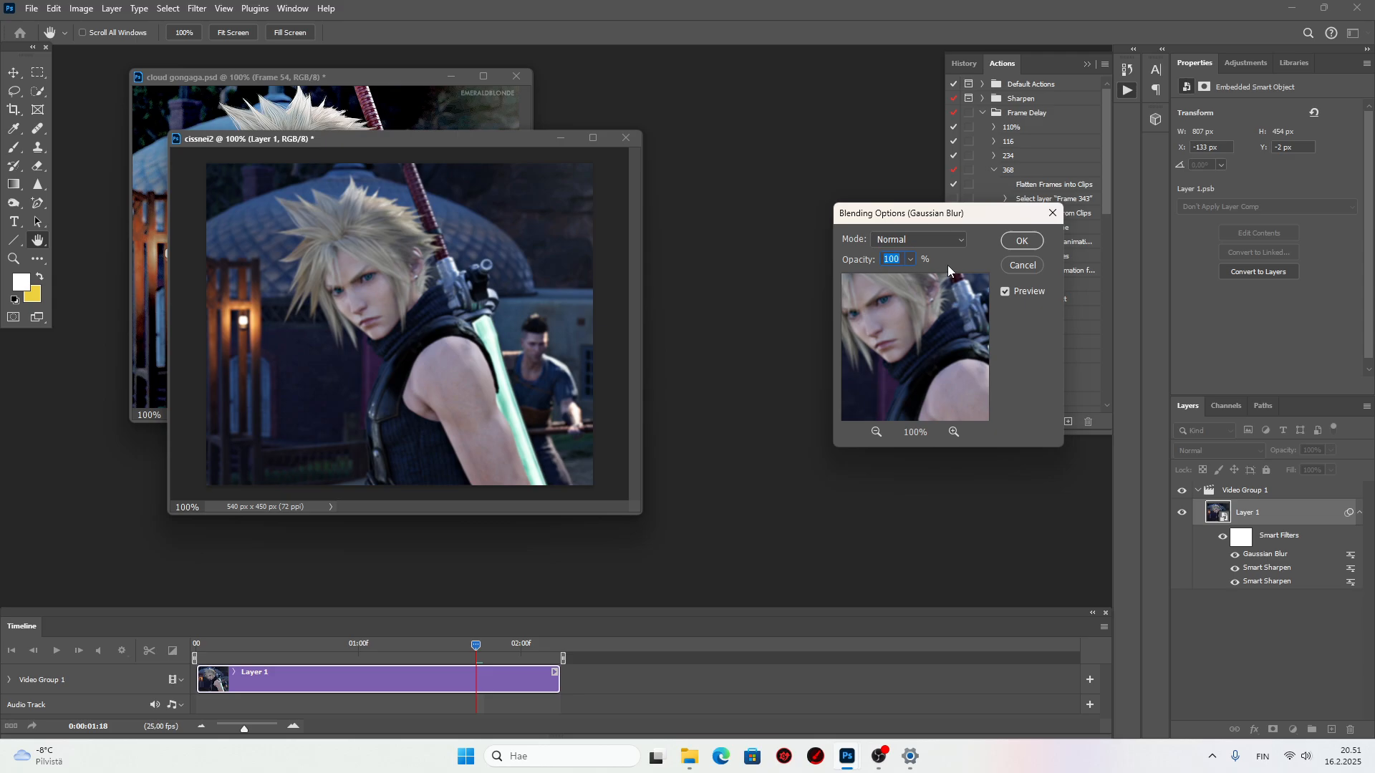
pyautogui.write('15')
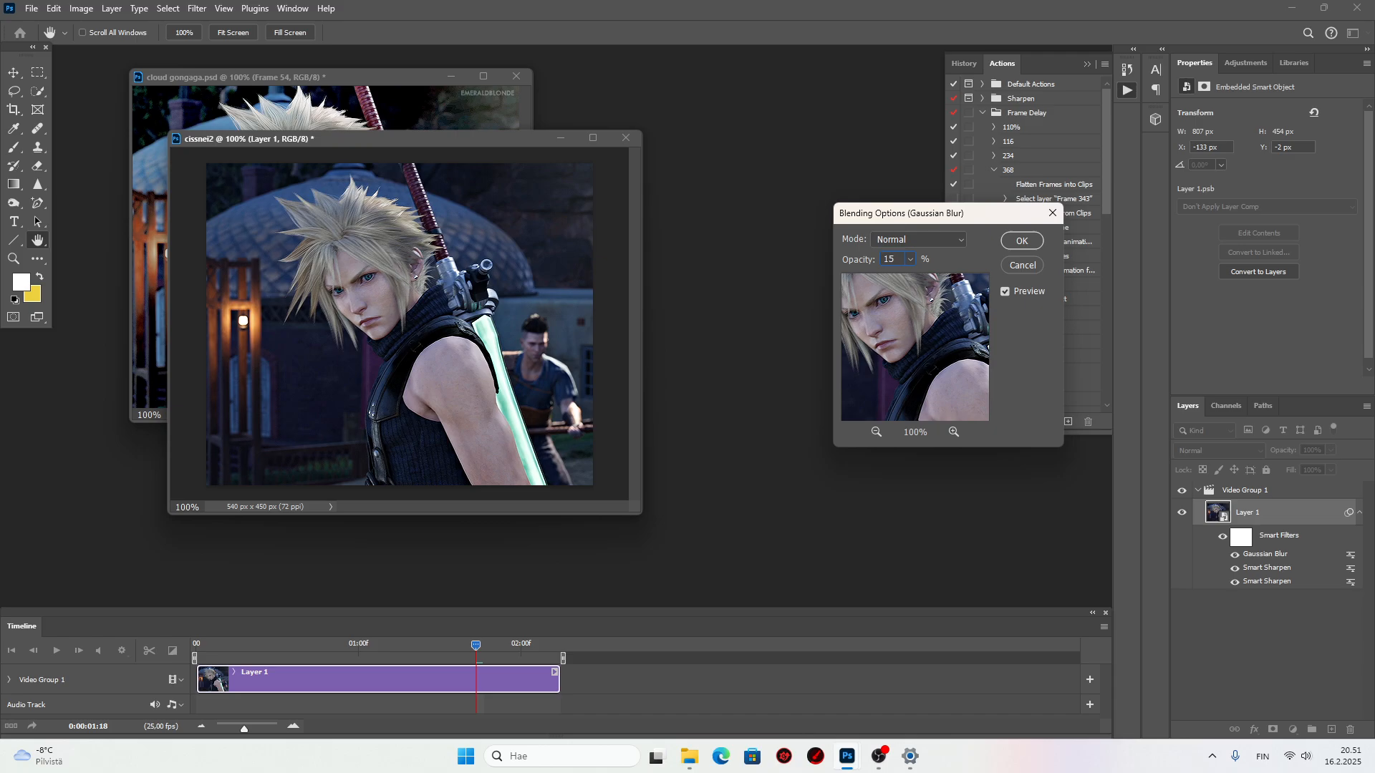
pyautogui.click(1024, 240)
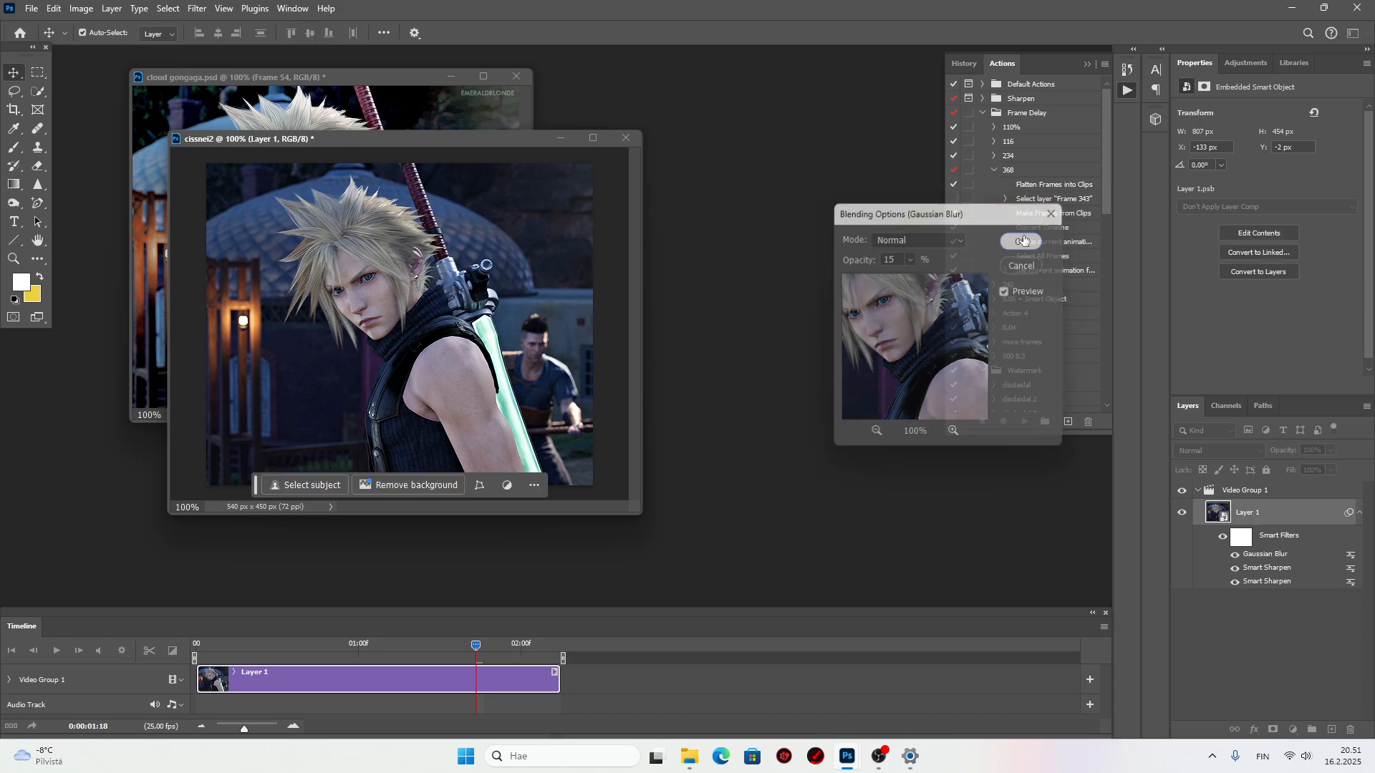
pyautogui.moveTo(467, 653)
pyautogui.mouseDown()
pyautogui.moveTo(423, 655)
pyautogui.moveTo(482, 649)
pyautogui.mouseUp()
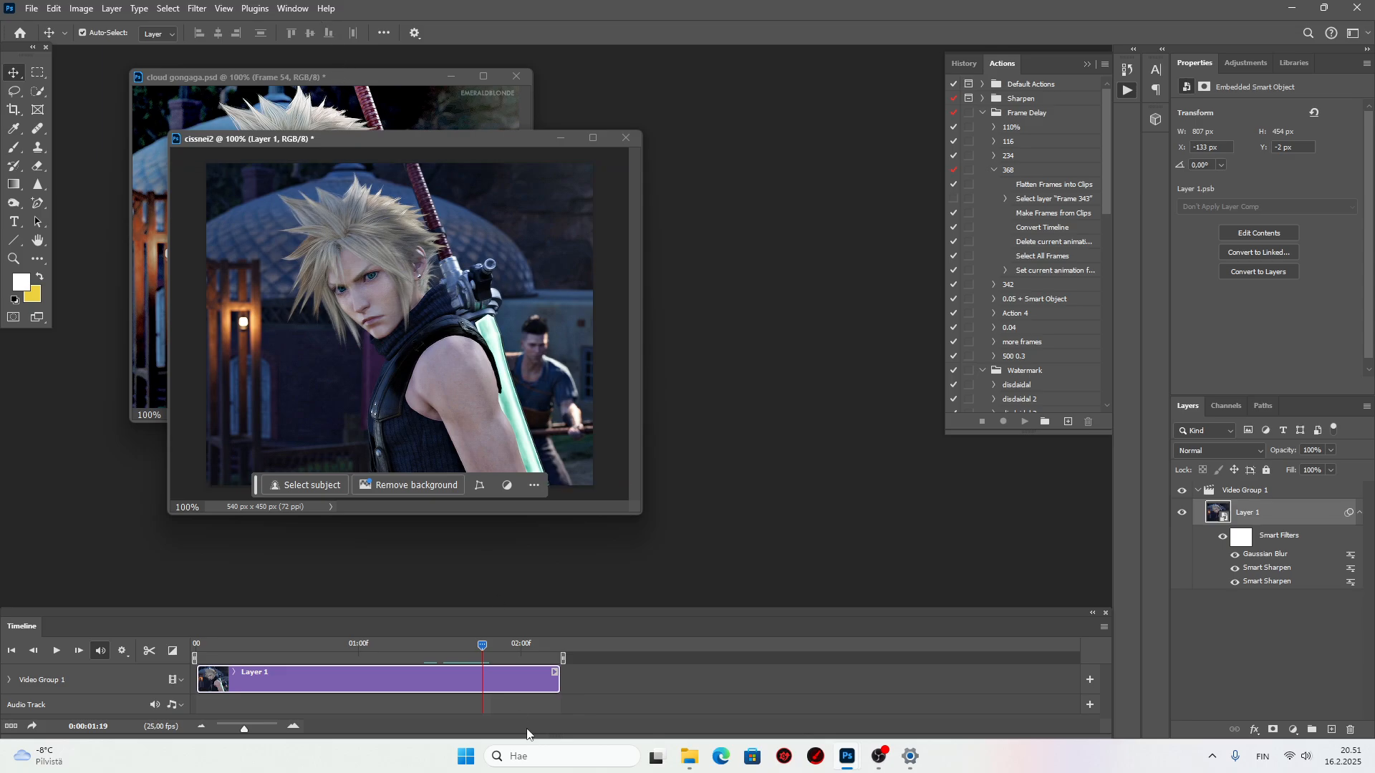
# Copy the pastel group from cloud gongaga.psd into cissnei2 and place it above Video Group 1, outside the video group.
pyautogui.click(316, 78)
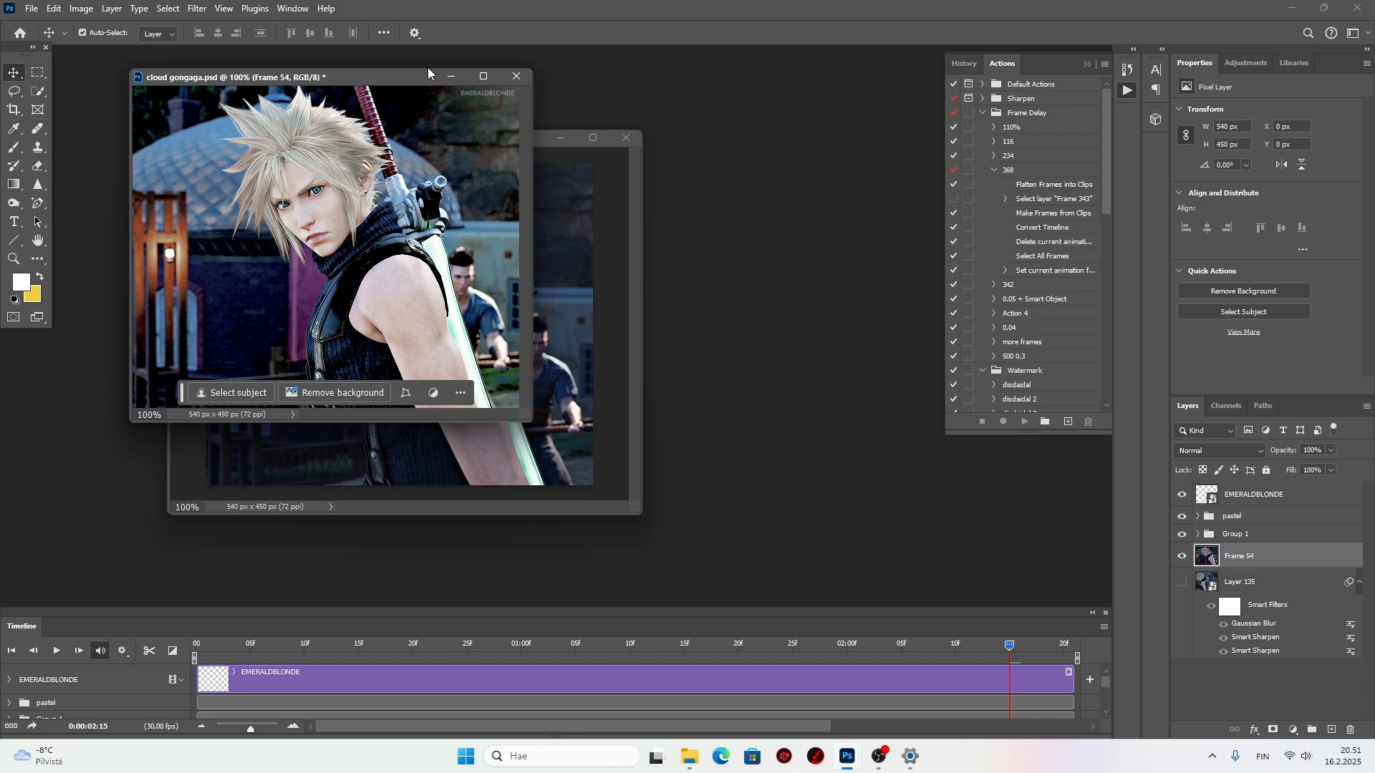
pyautogui.click(1222, 521)
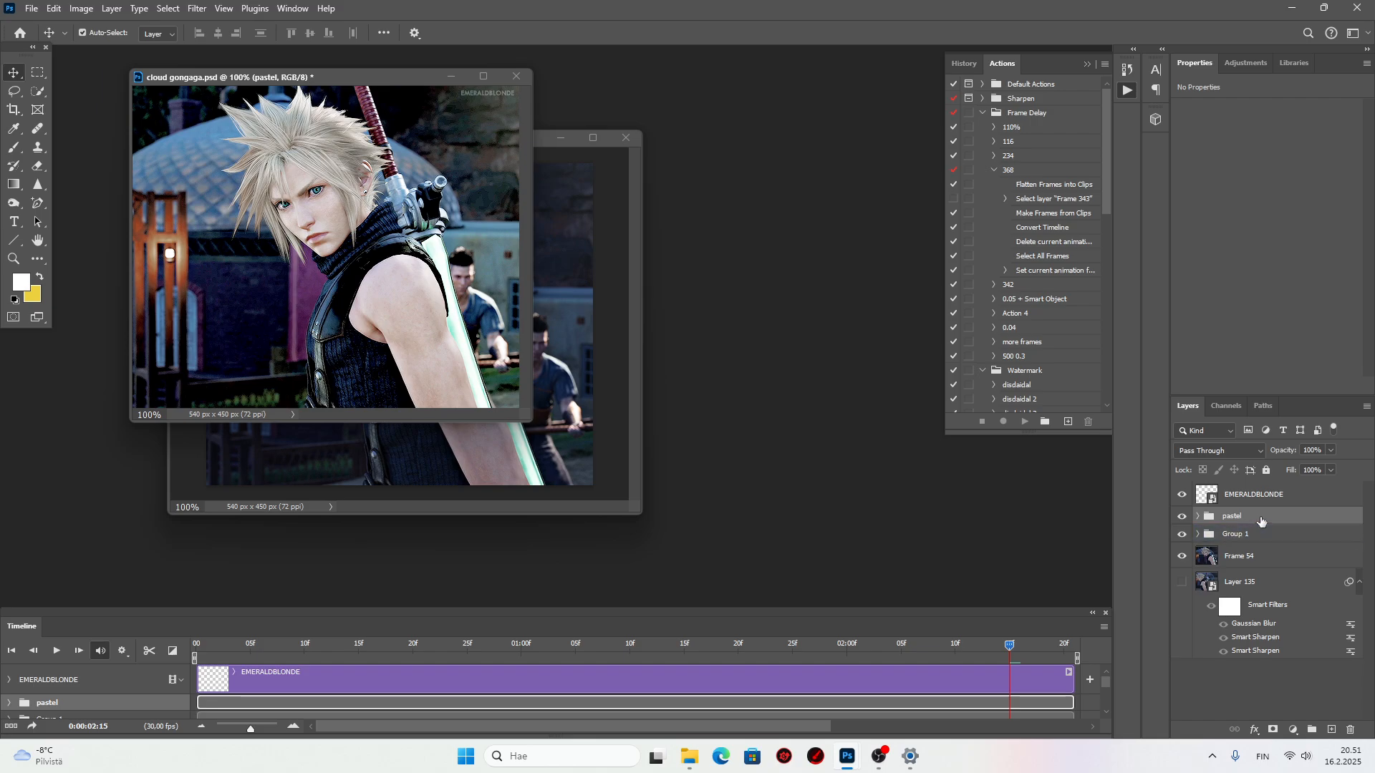
pyautogui.moveTo(1223, 519); pyautogui.dragTo(425, 459)
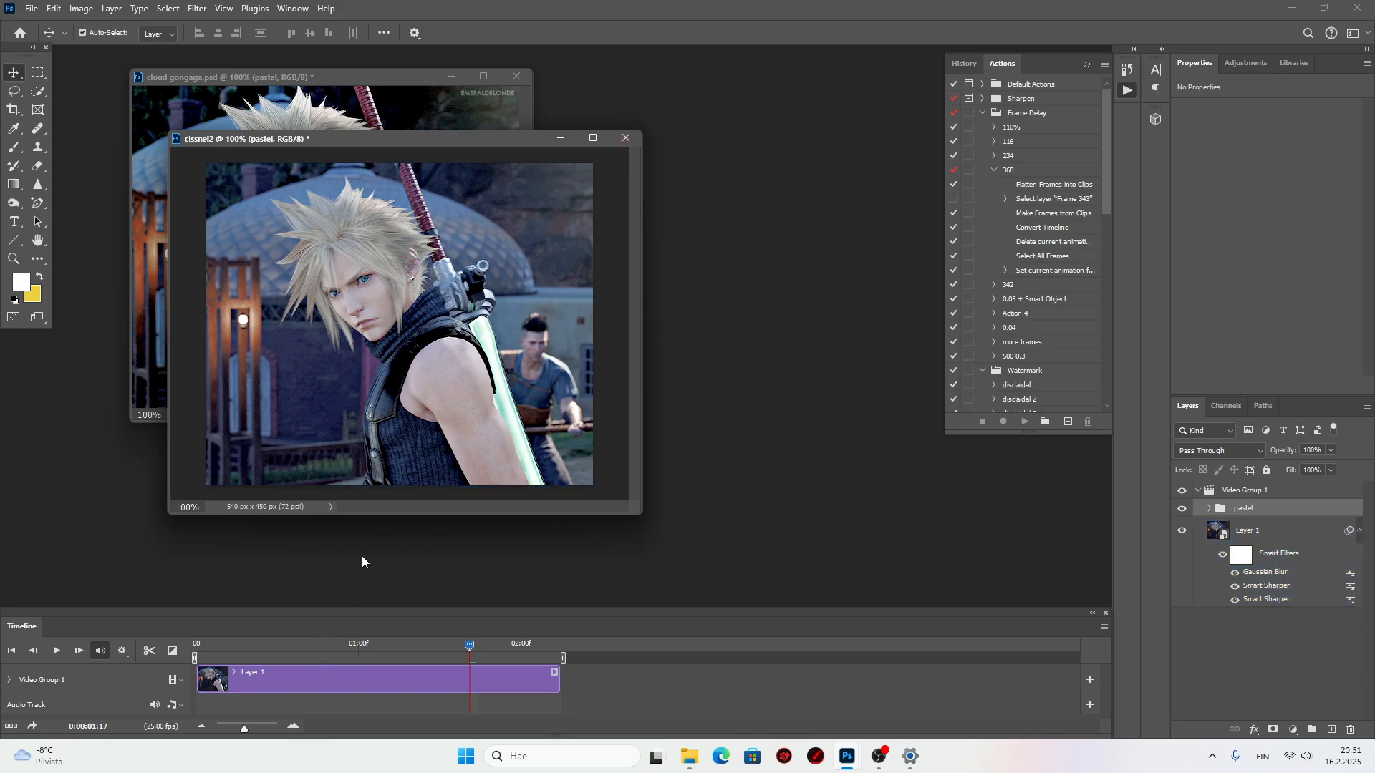
pyautogui.moveTo(1278, 509); pyautogui.dragTo(1284, 487)
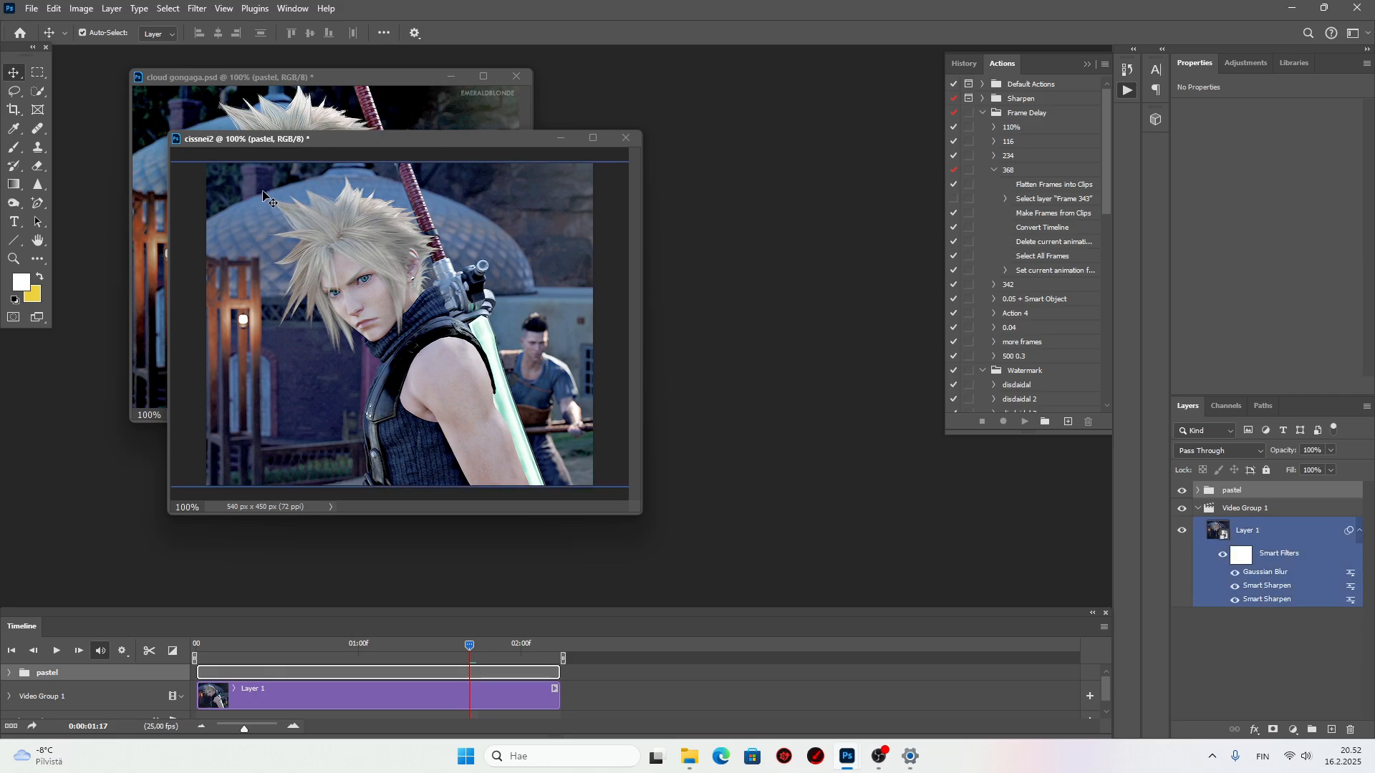
# Expand Group 1 in cloud gongaga.psd and select its Levels 1 adjustment layer for inspection.
pyautogui.click(260, 73)
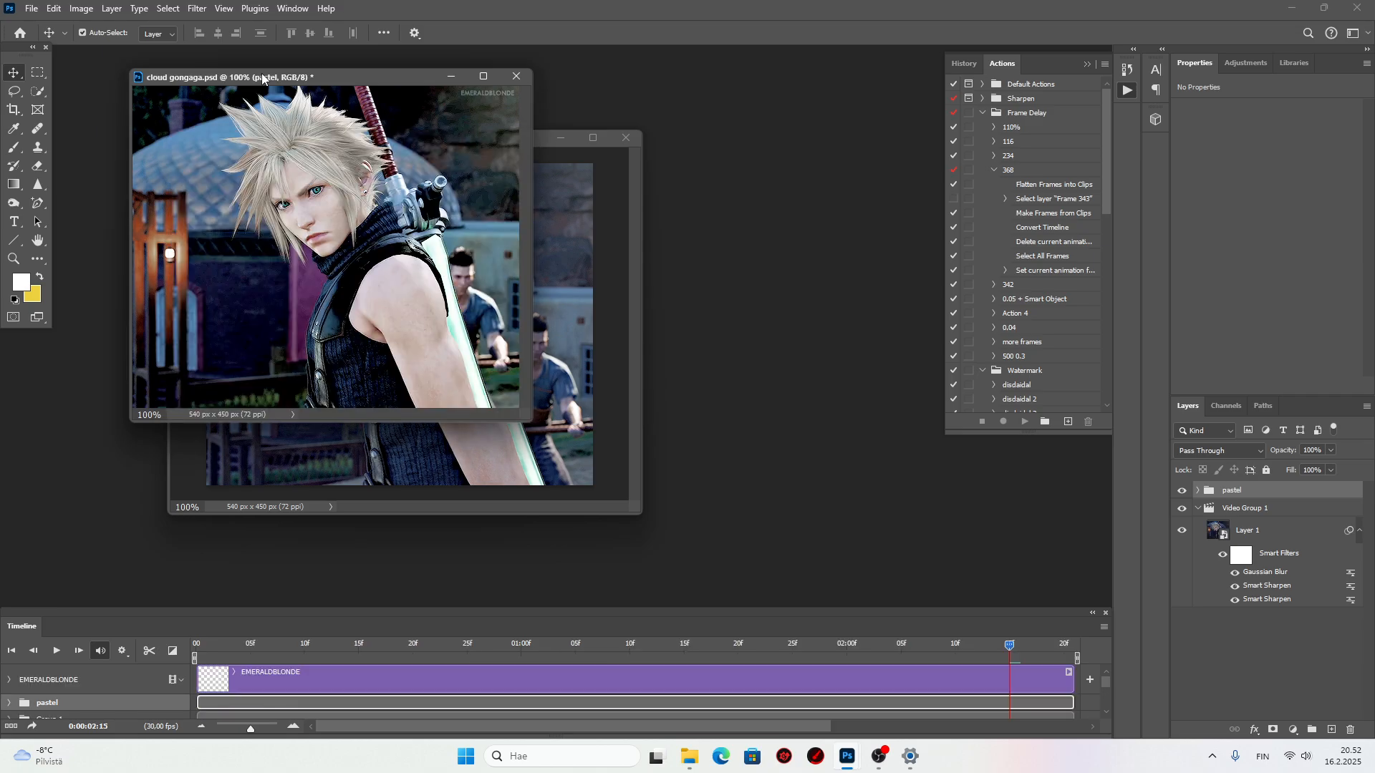
pyautogui.click(1257, 533)
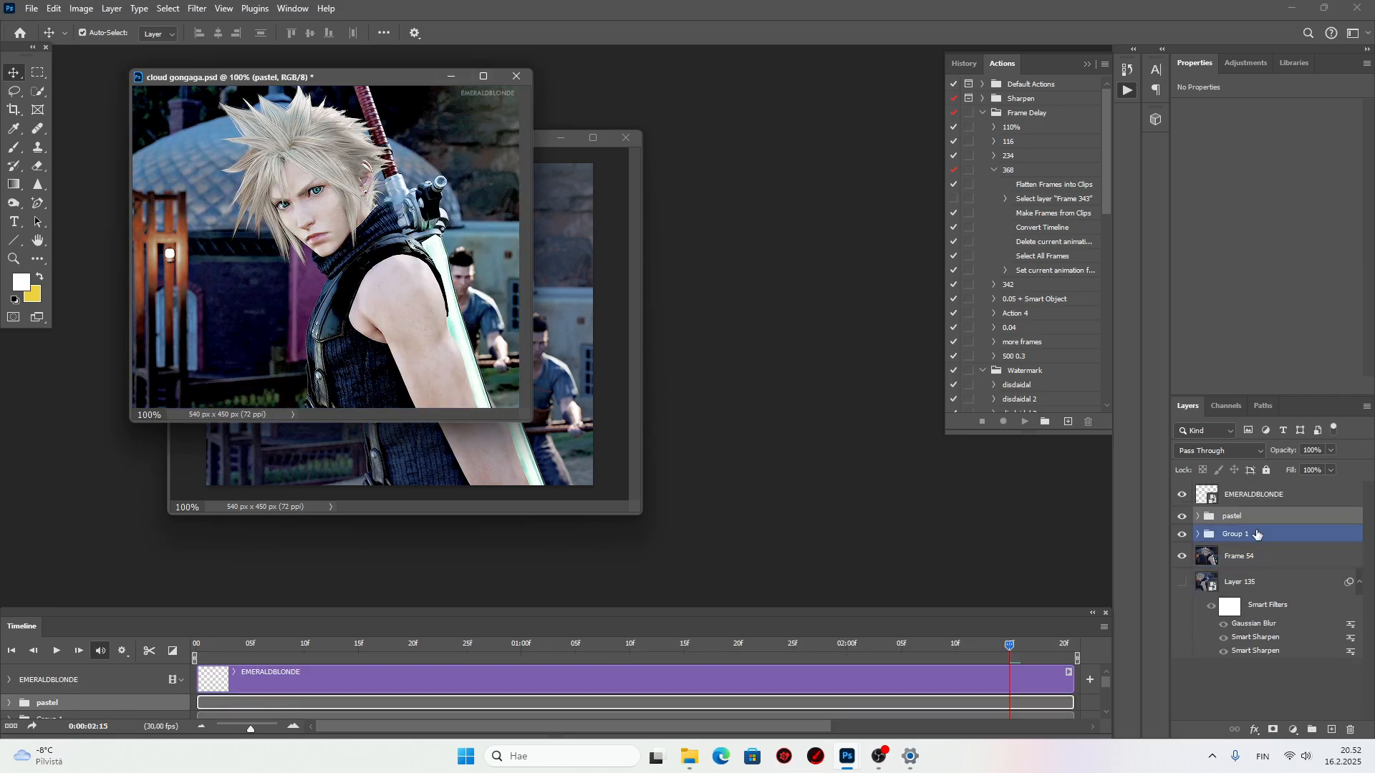
pyautogui.click(1199, 535)
pyautogui.click(1309, 679)
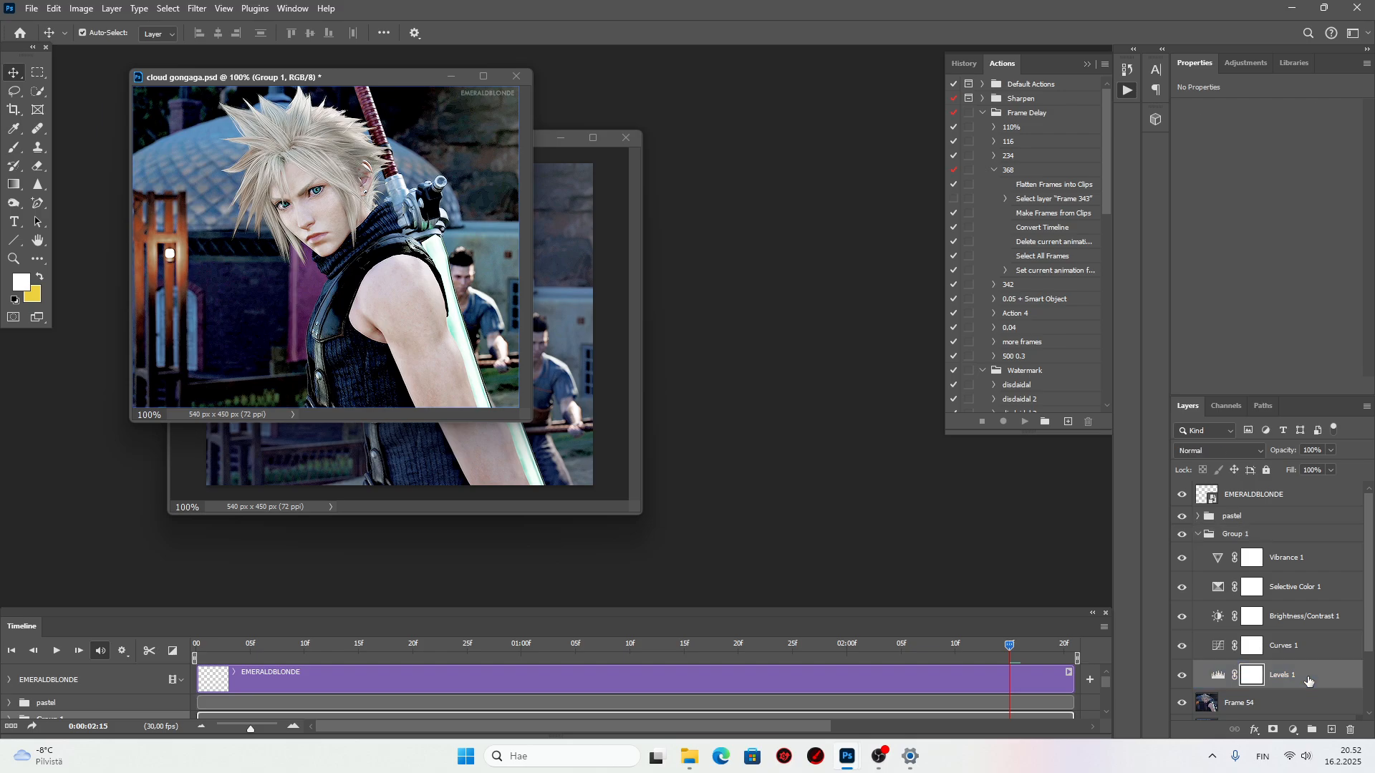
# Bring the cissnei2 document to the front, hide its pastel group and select Layer 1.
pyautogui.click(415, 141)
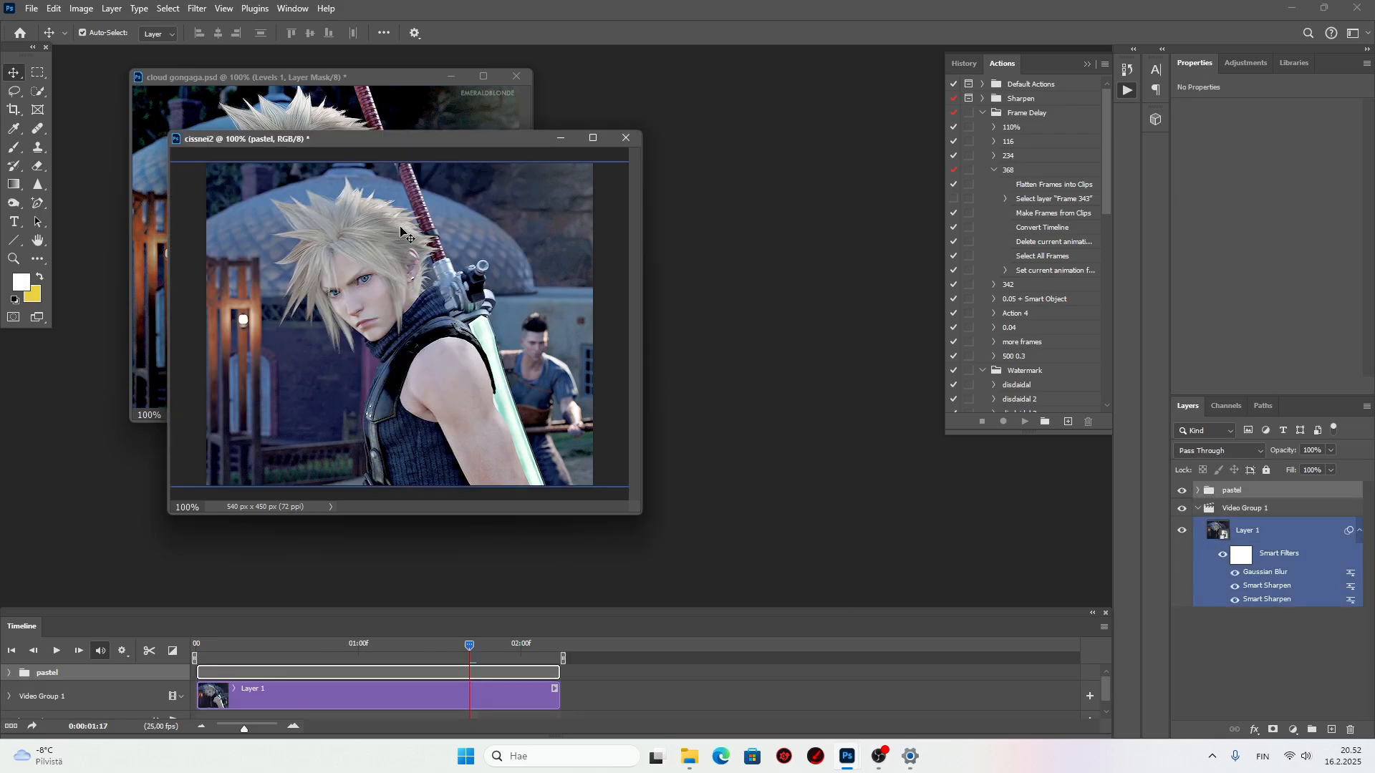
pyautogui.moveTo(415, 143); pyautogui.dragTo(489, 163)
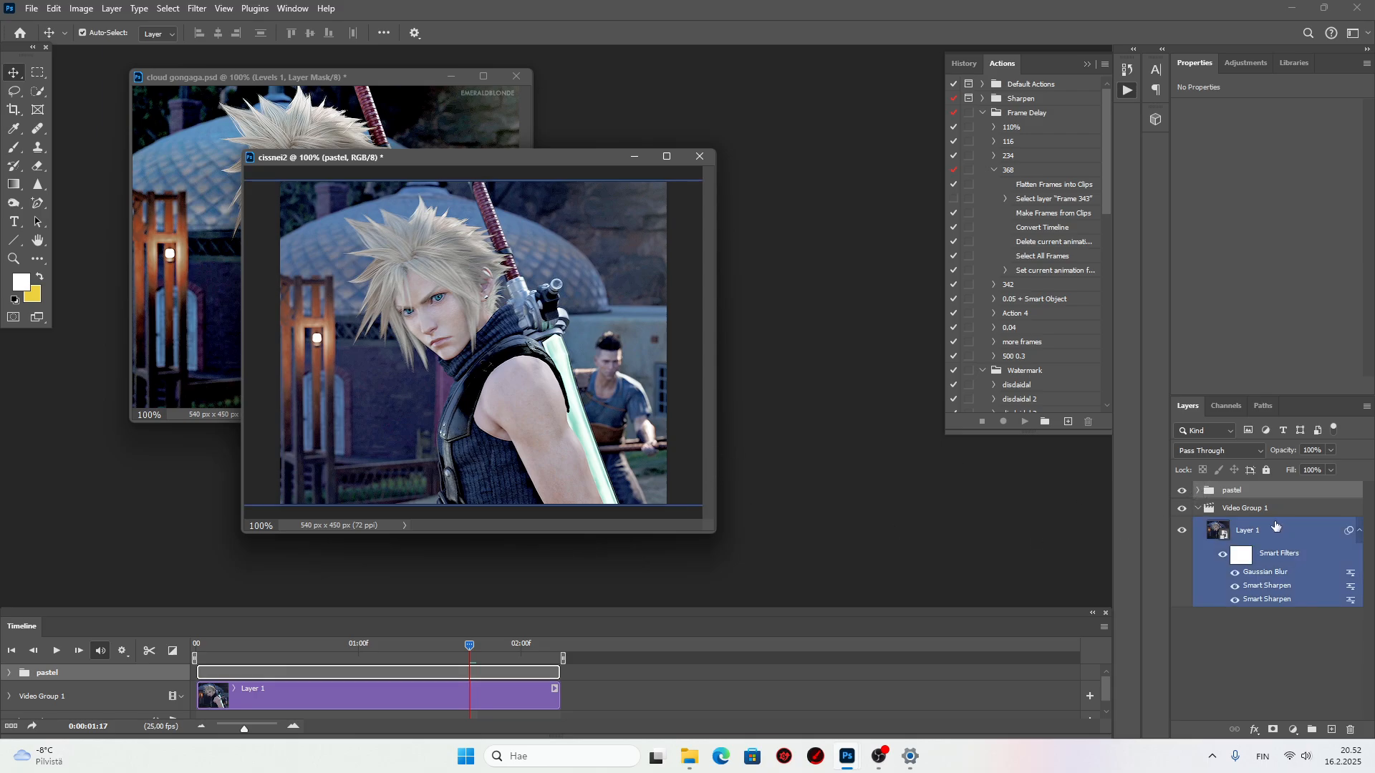
pyautogui.click(1182, 489)
pyautogui.click(562, 324)
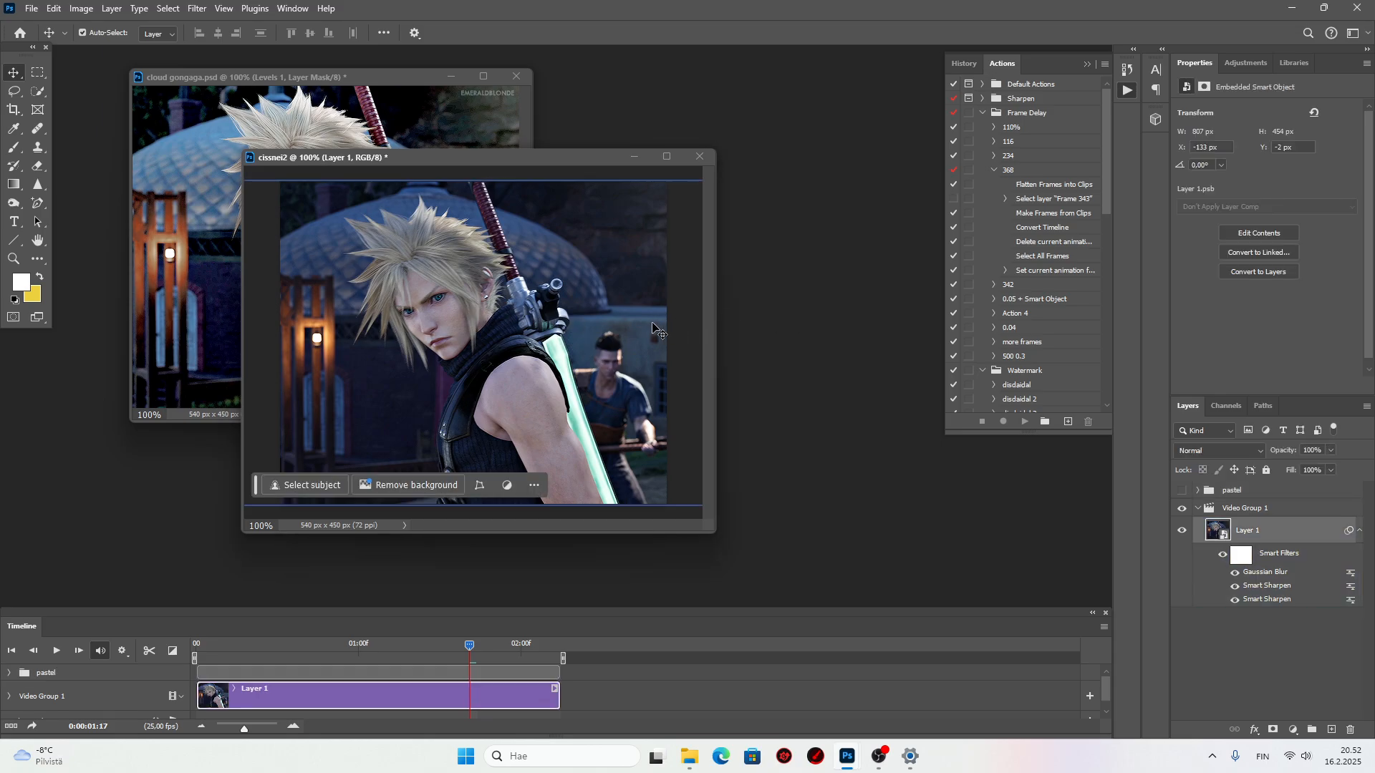
# Copy the entire current frame of Layer 1 and paste it into a new 540 x 450 px document.
pyautogui.press('ctrl')
pyautogui.hotkey('ctrl', 'a')
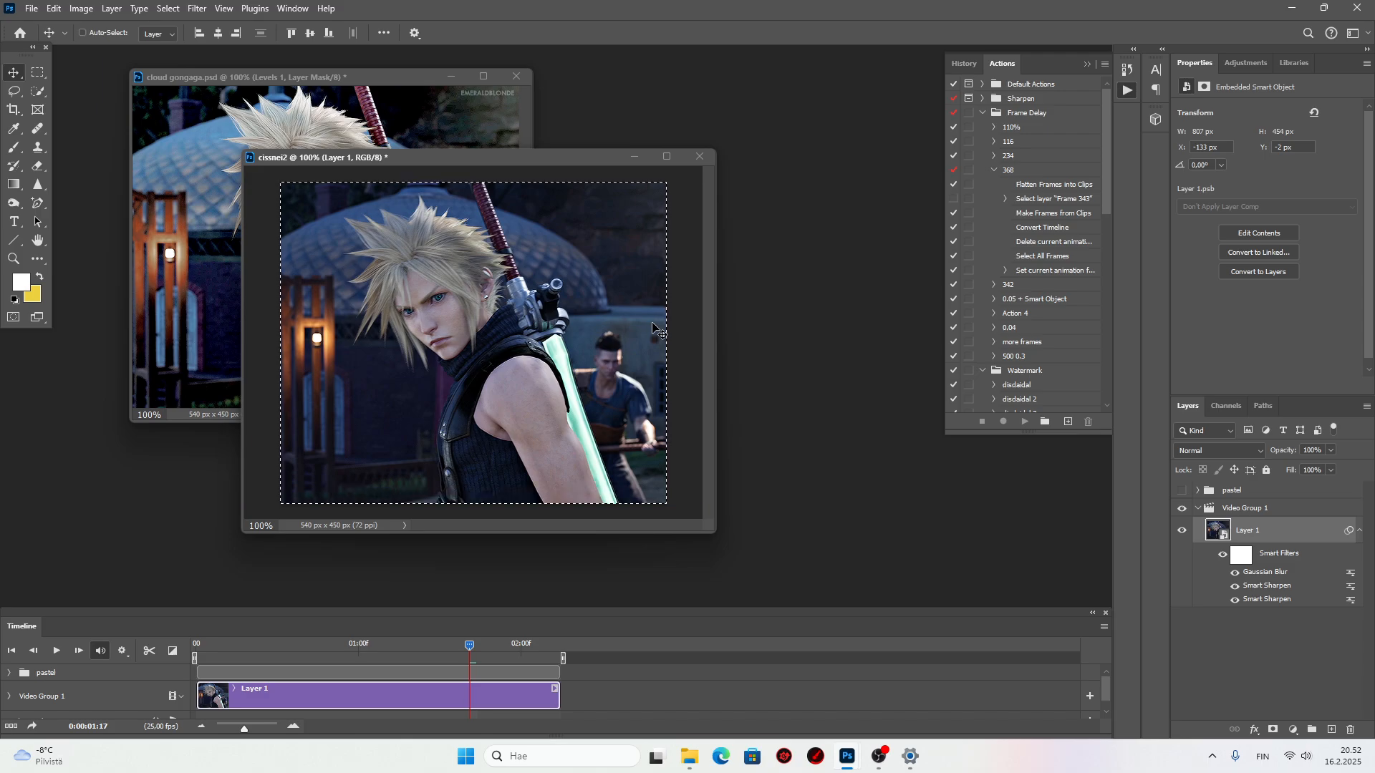
pyautogui.hotkey('ctrl', 'n')
pyautogui.press('Return')
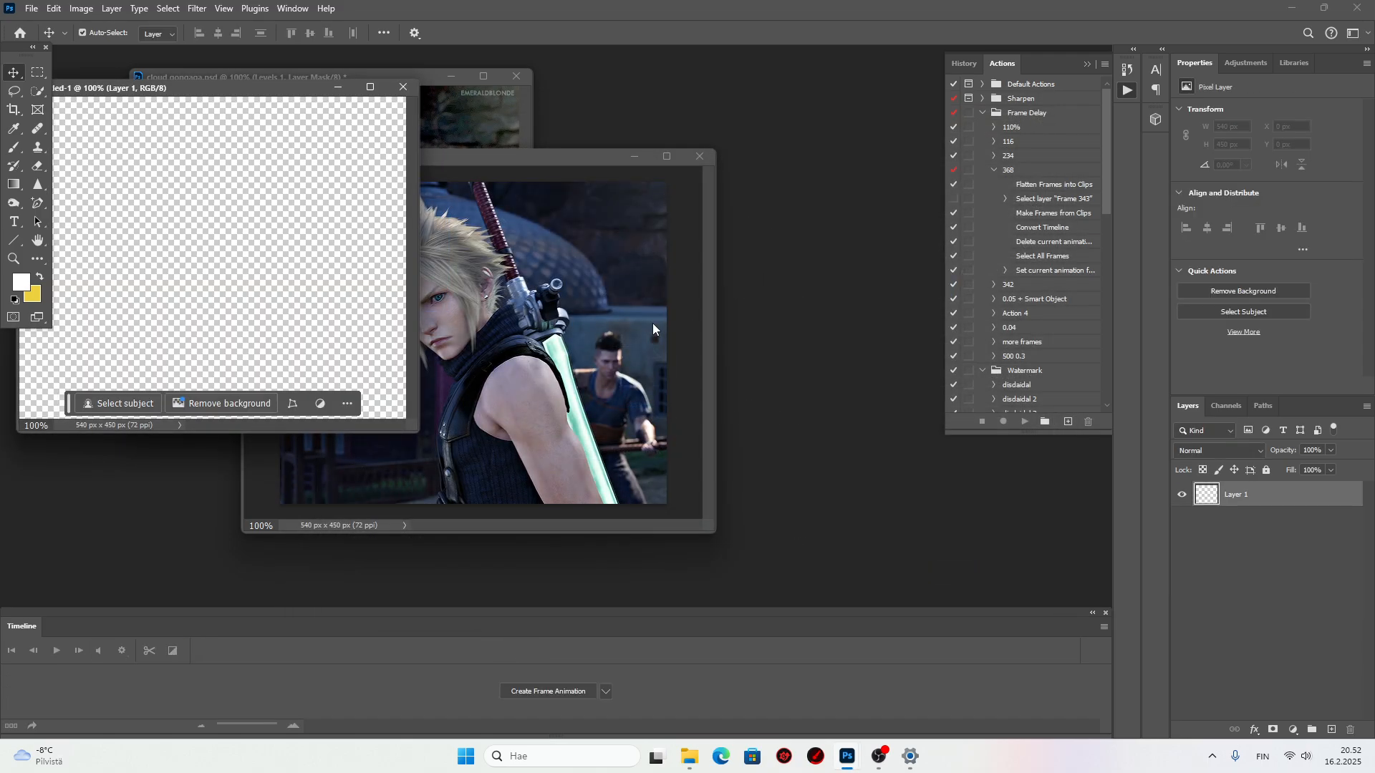
pyautogui.hotkey('ctrl', 'v')
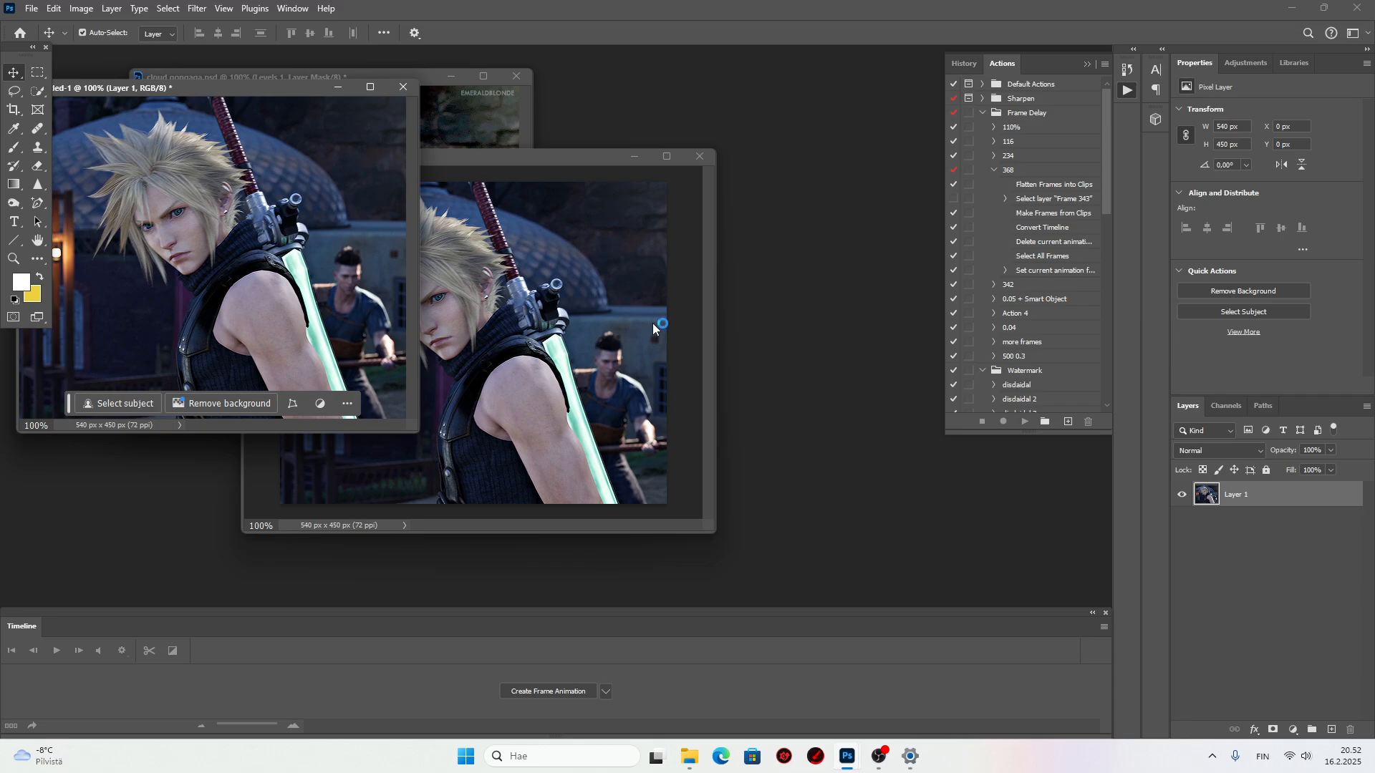
# Duplicate Layer 1 in the new document and apply the Average blur filter to the copy.
pyautogui.hotkey('ctrl', 'j')
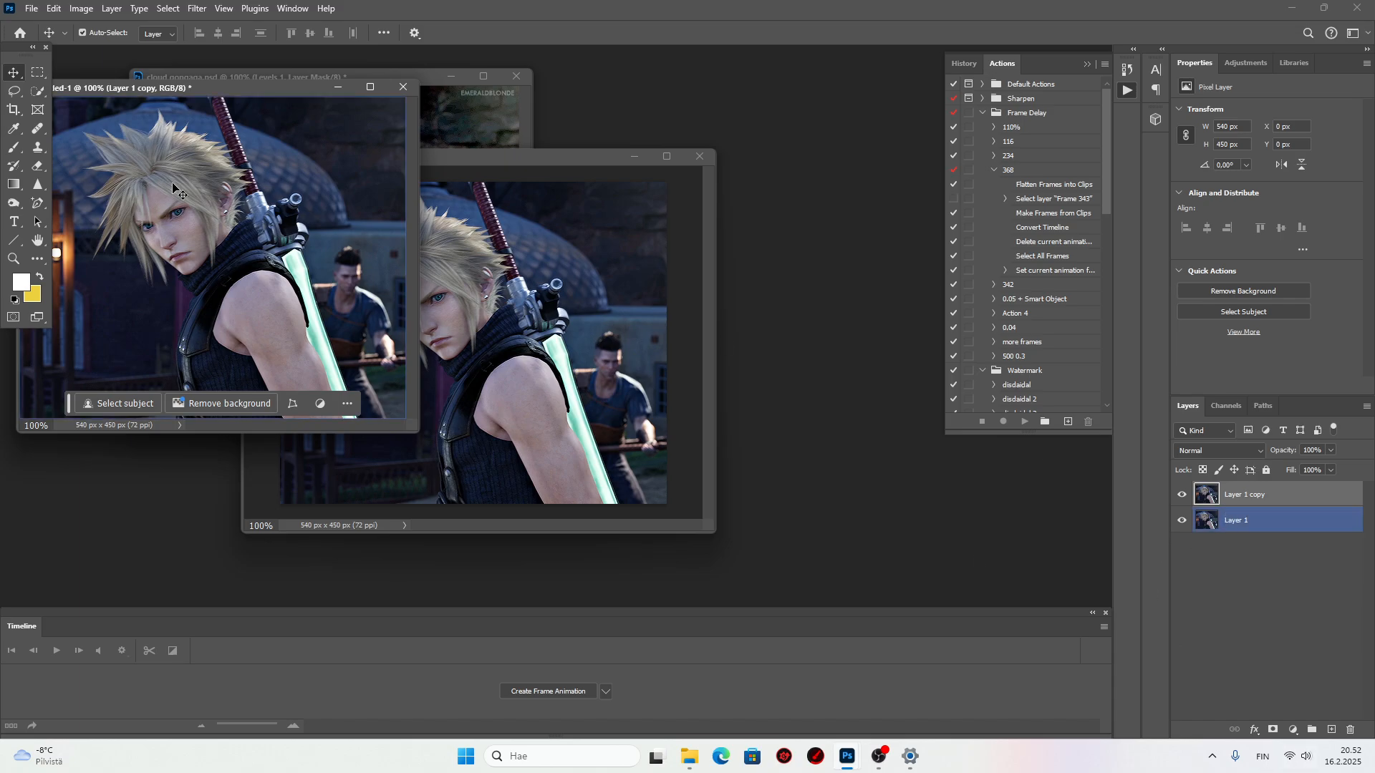
pyautogui.moveTo(145, 92); pyautogui.dragTo(568, 224)
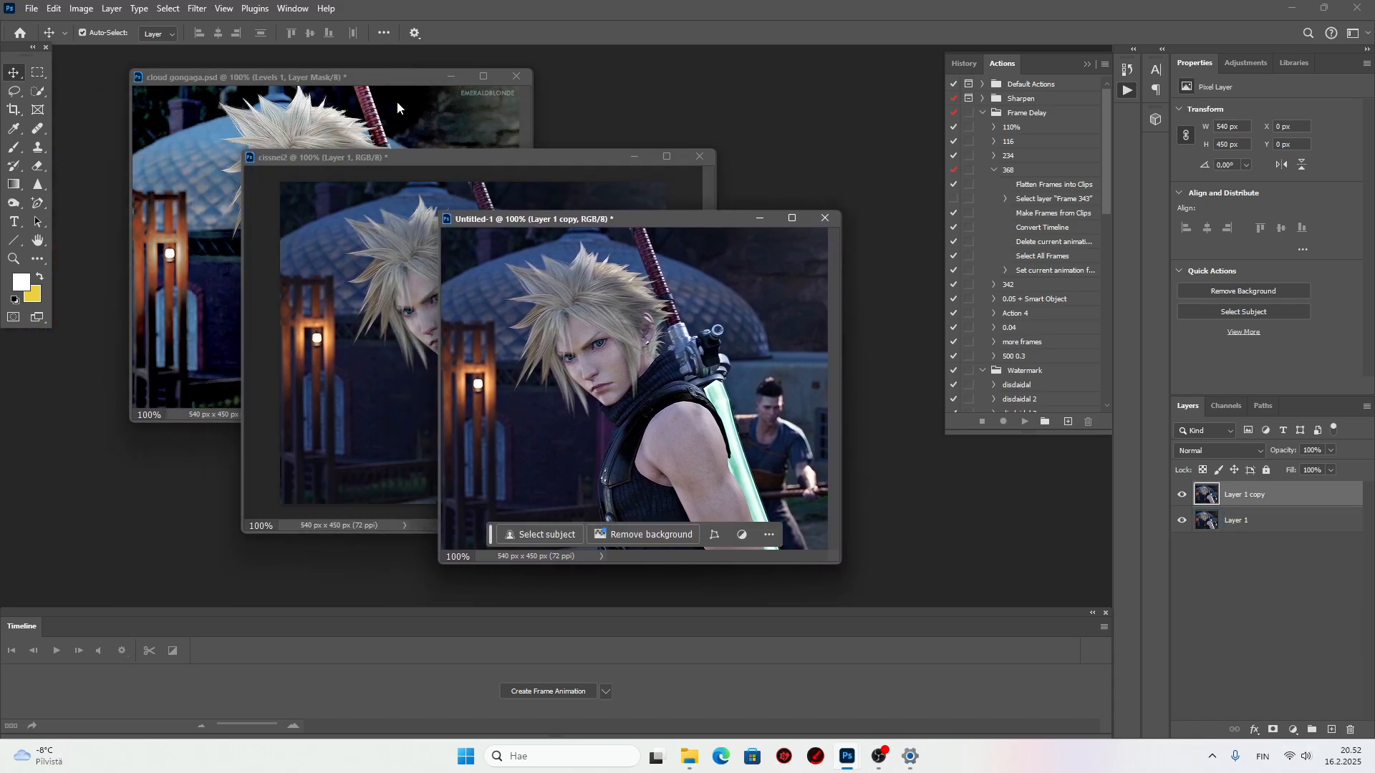
pyautogui.click(197, 8)
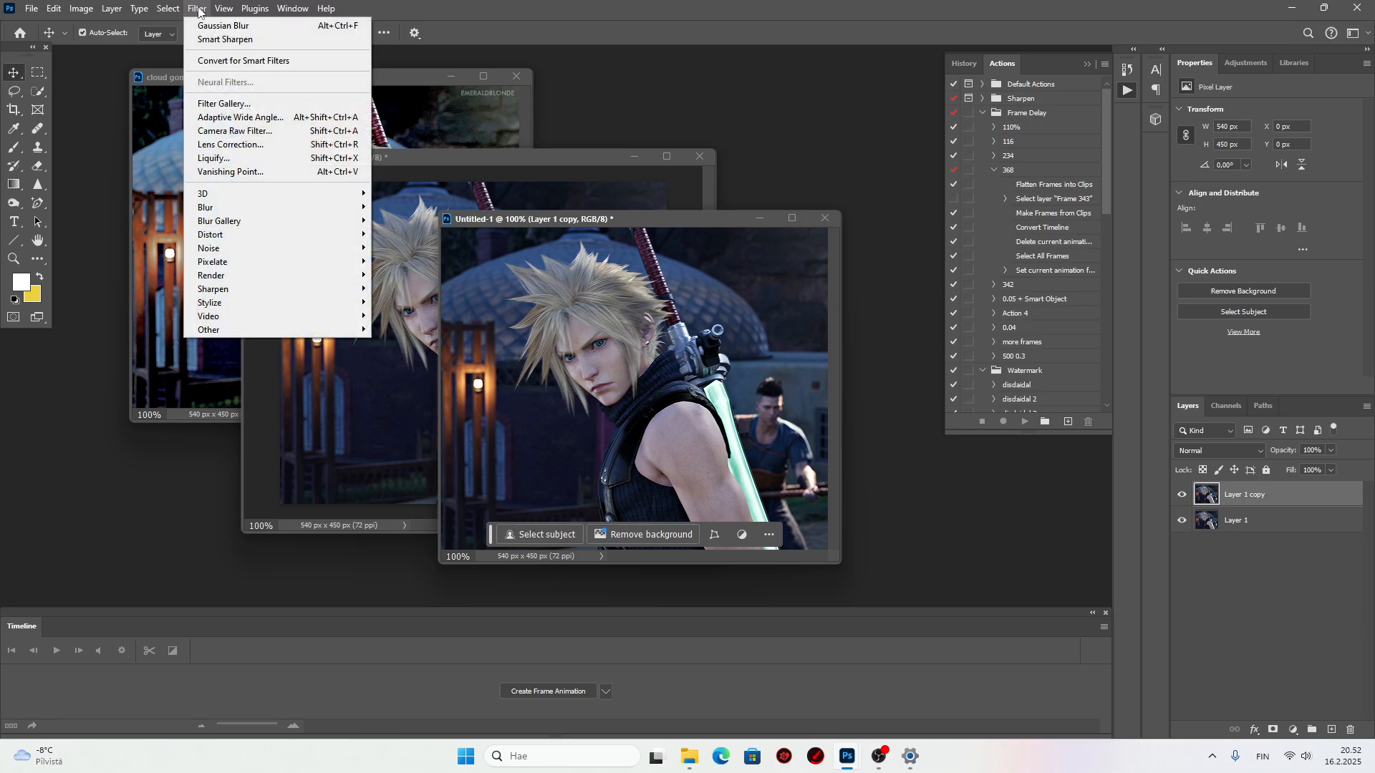
pyautogui.moveTo(323, 222)
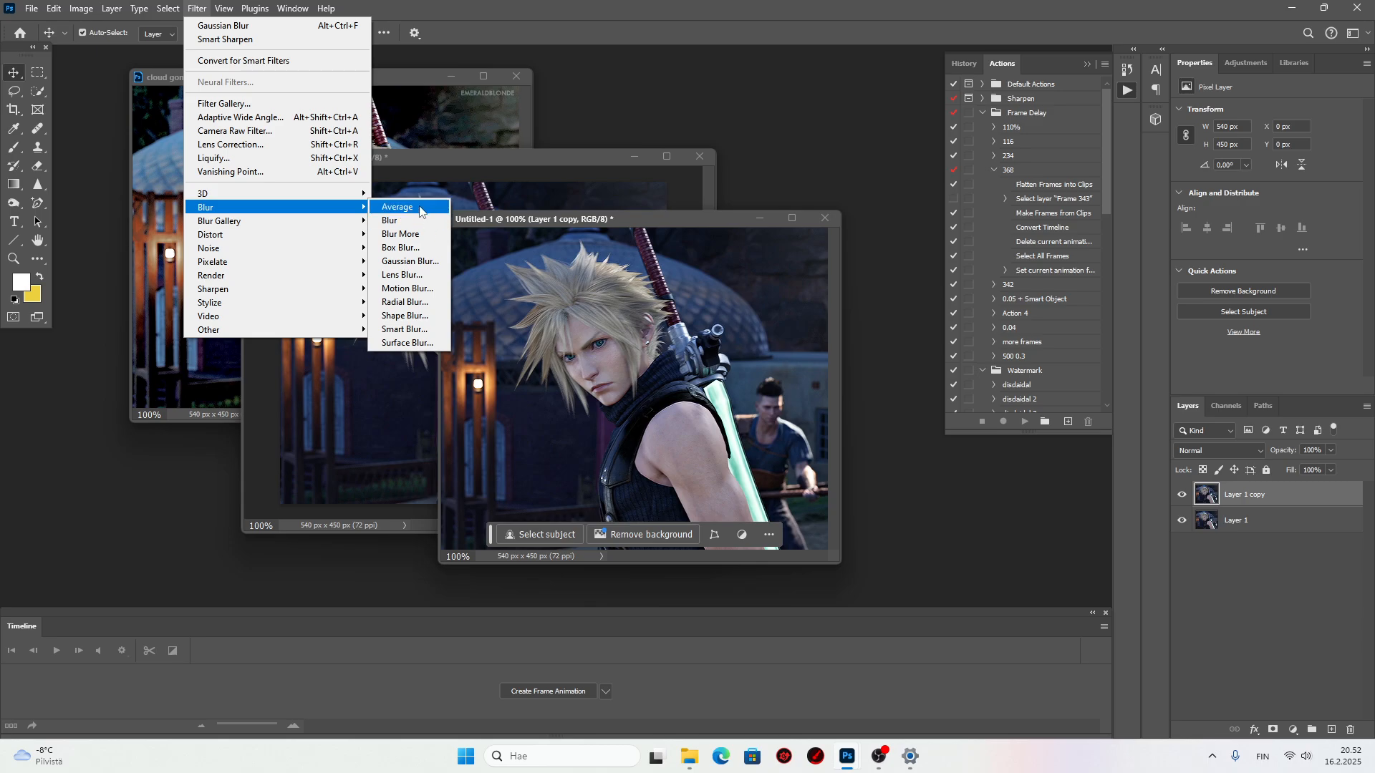
pyautogui.click(398, 207)
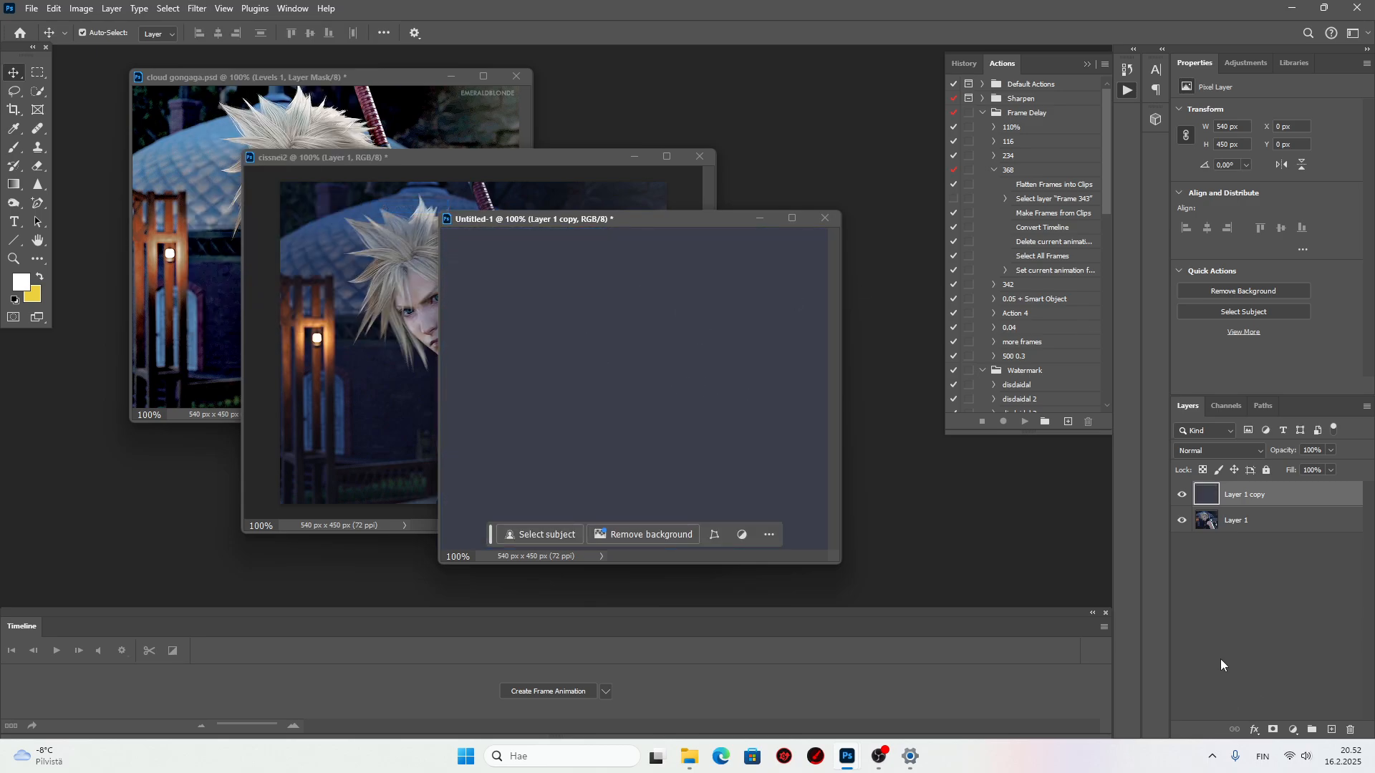
# Add a Levels adjustment layer above the averaged copy and set its gray point by sampling the flat averaged colour.
pyautogui.click(1292, 729)
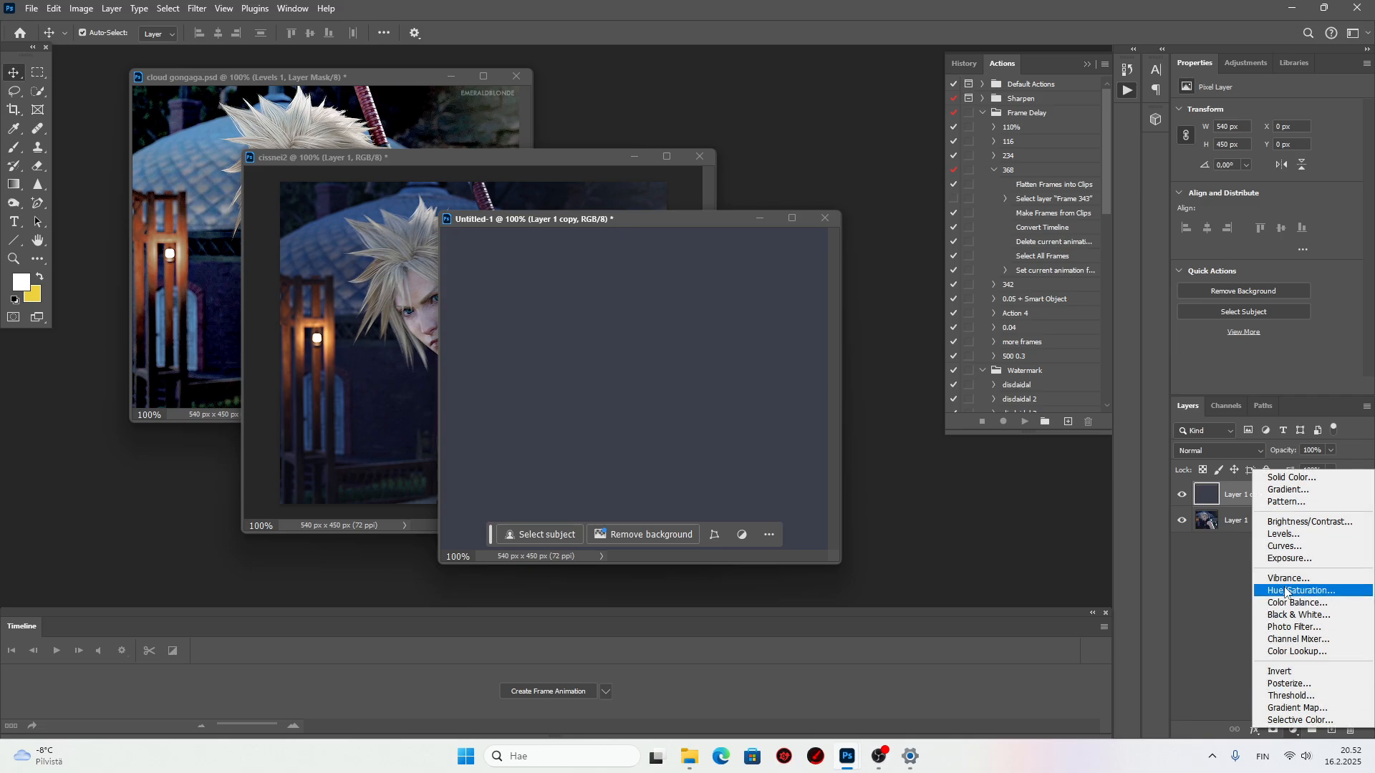
pyautogui.click(1336, 535)
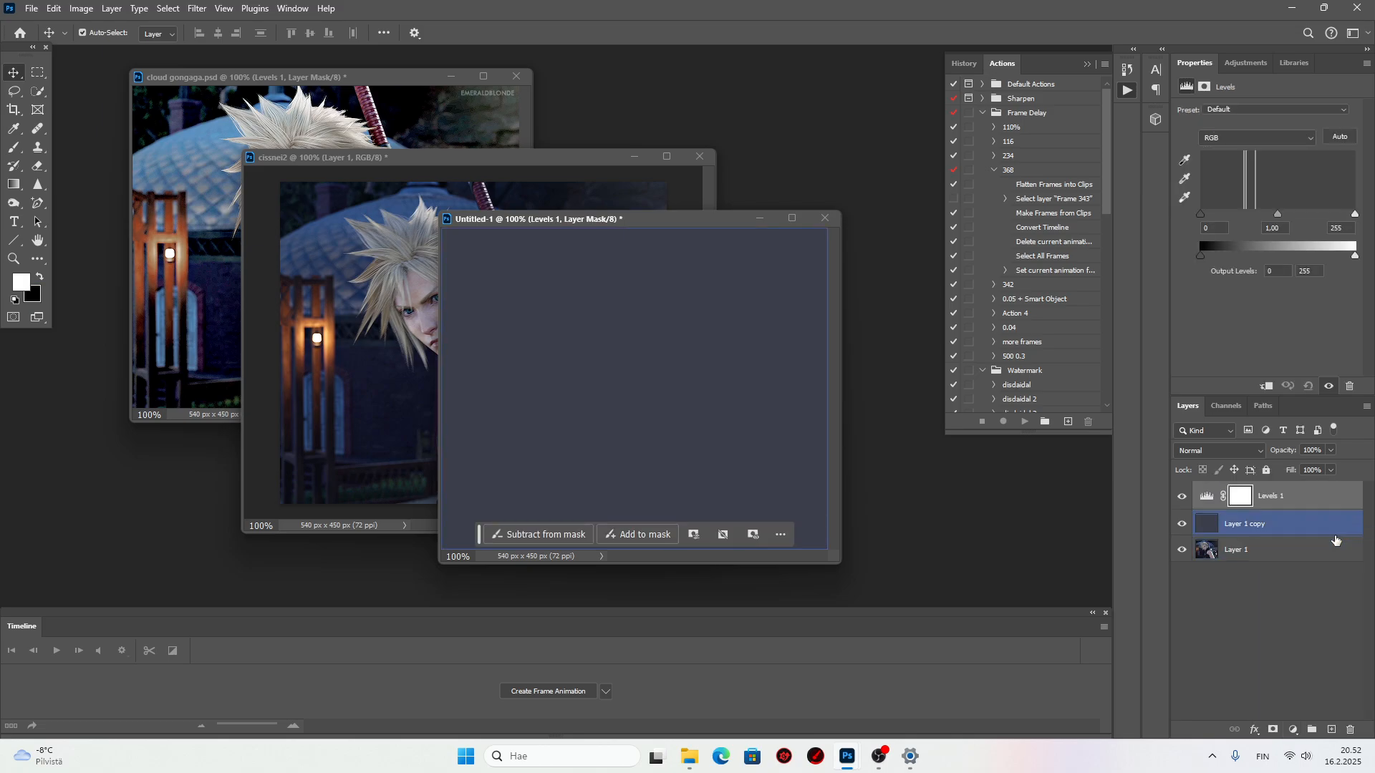
pyautogui.click(1191, 177)
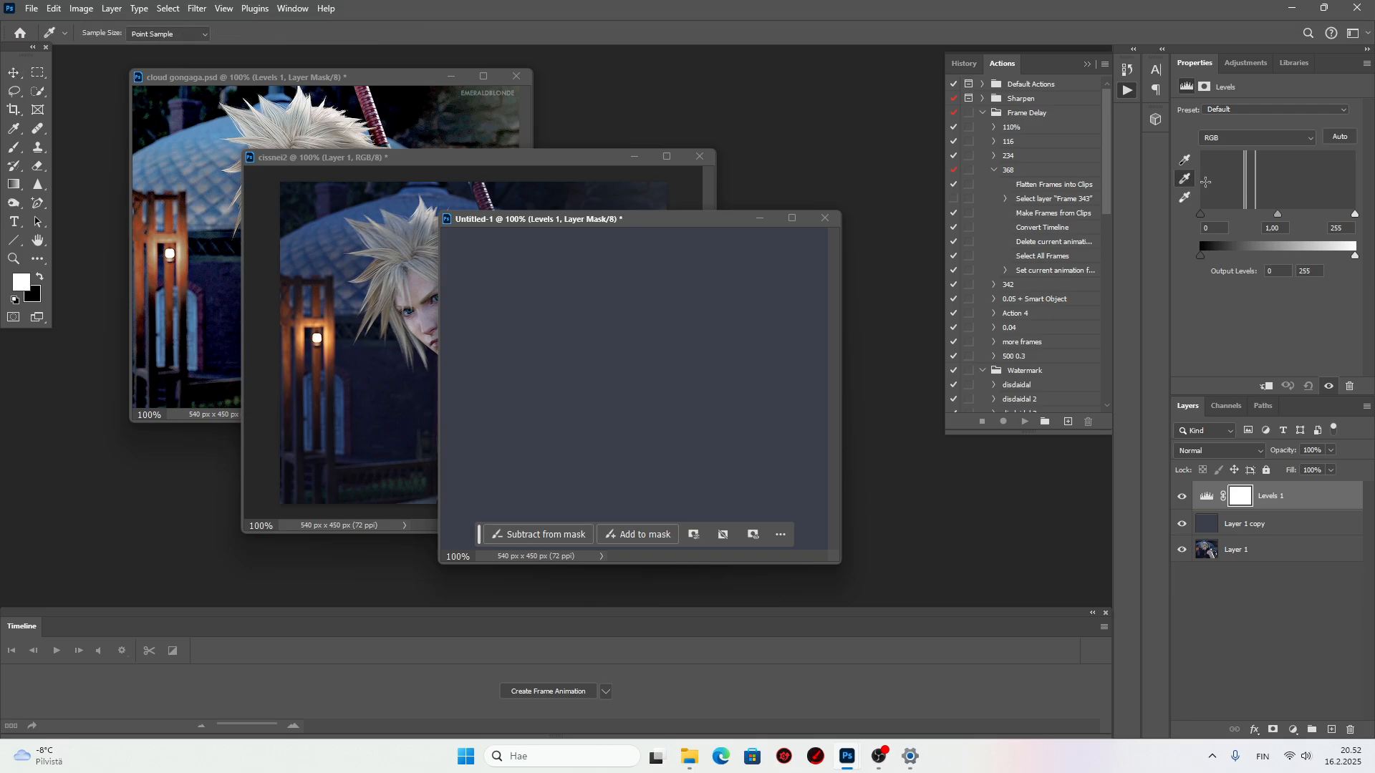
pyautogui.click(587, 323)
# Delete the averaged Layer 1 copy and compare the image with the Levels 1 adjustment off and on.
pyautogui.click(1249, 529)
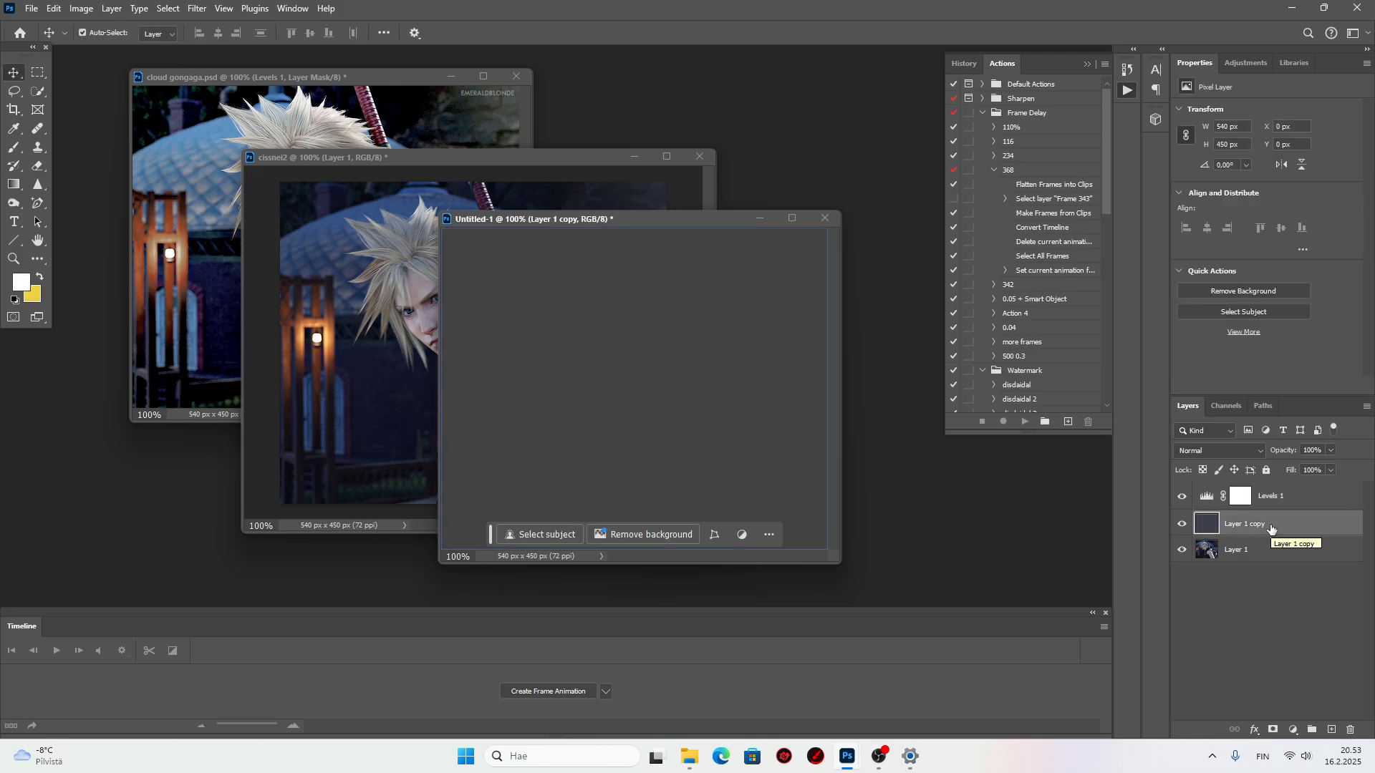
pyautogui.press('Delete')
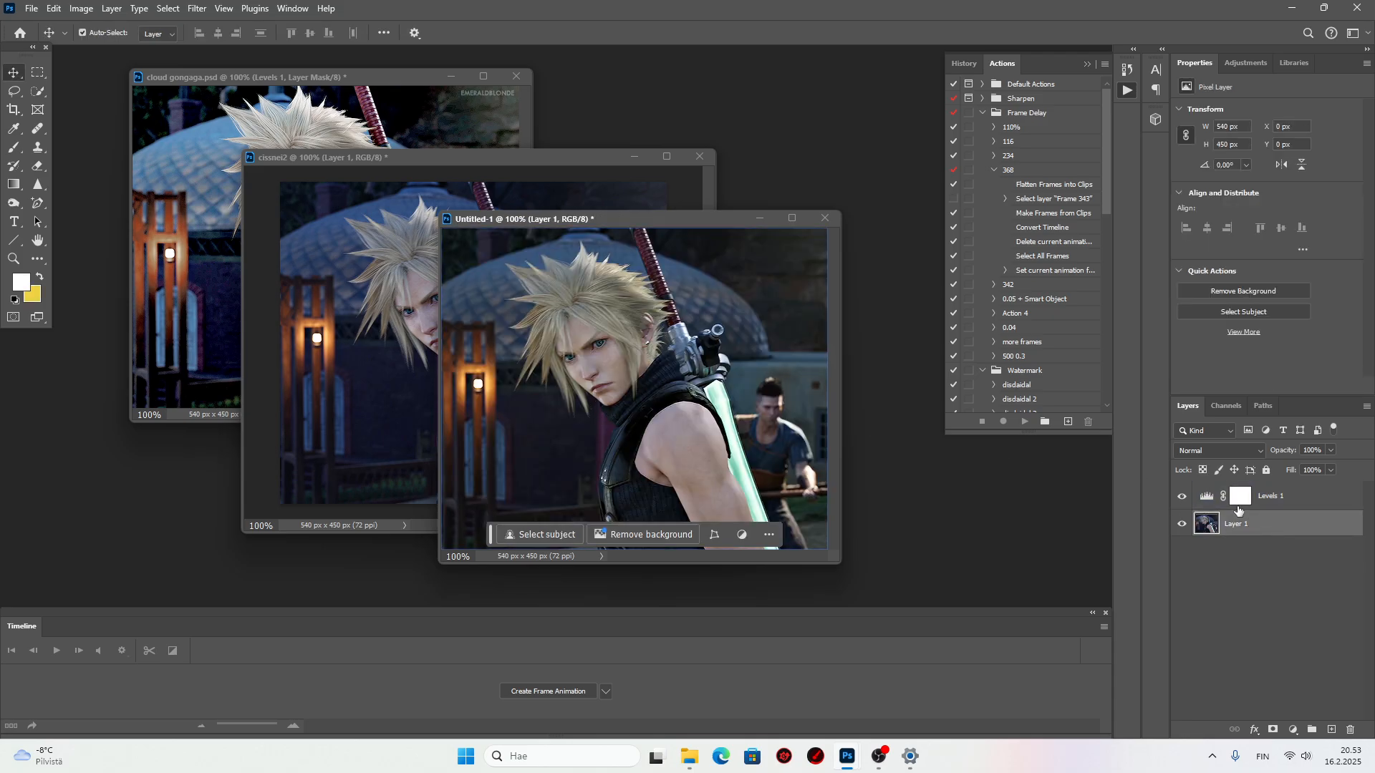
pyautogui.click(1181, 496)
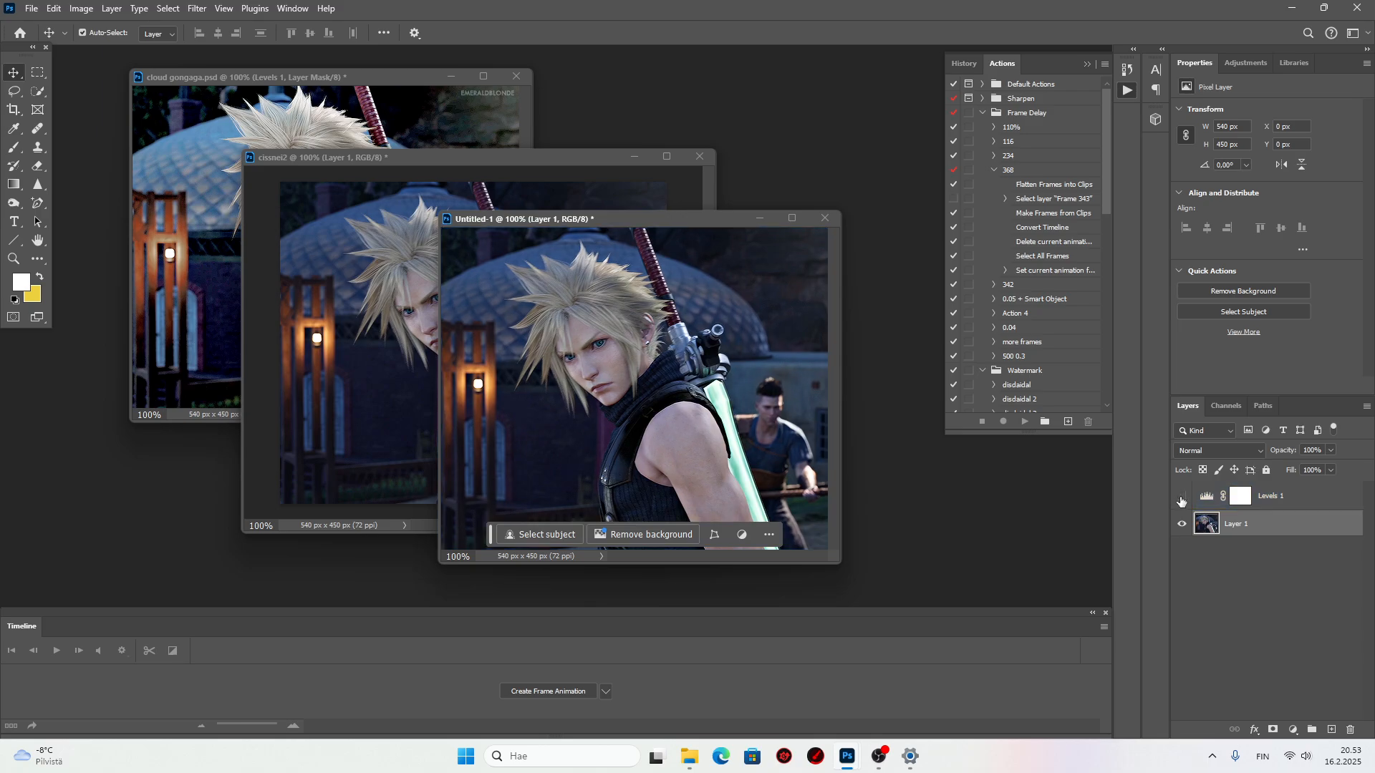
pyautogui.click(1181, 497)
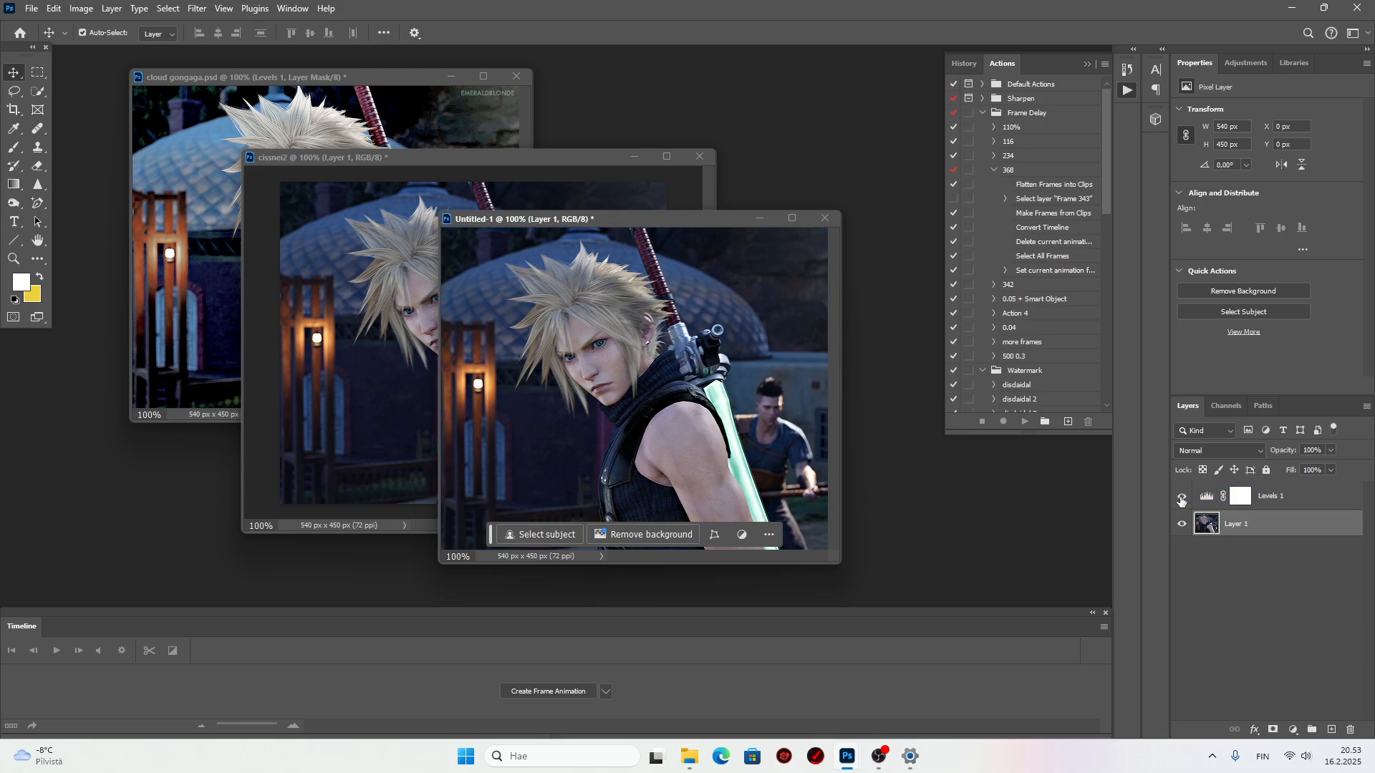
pyautogui.click(1290, 501)
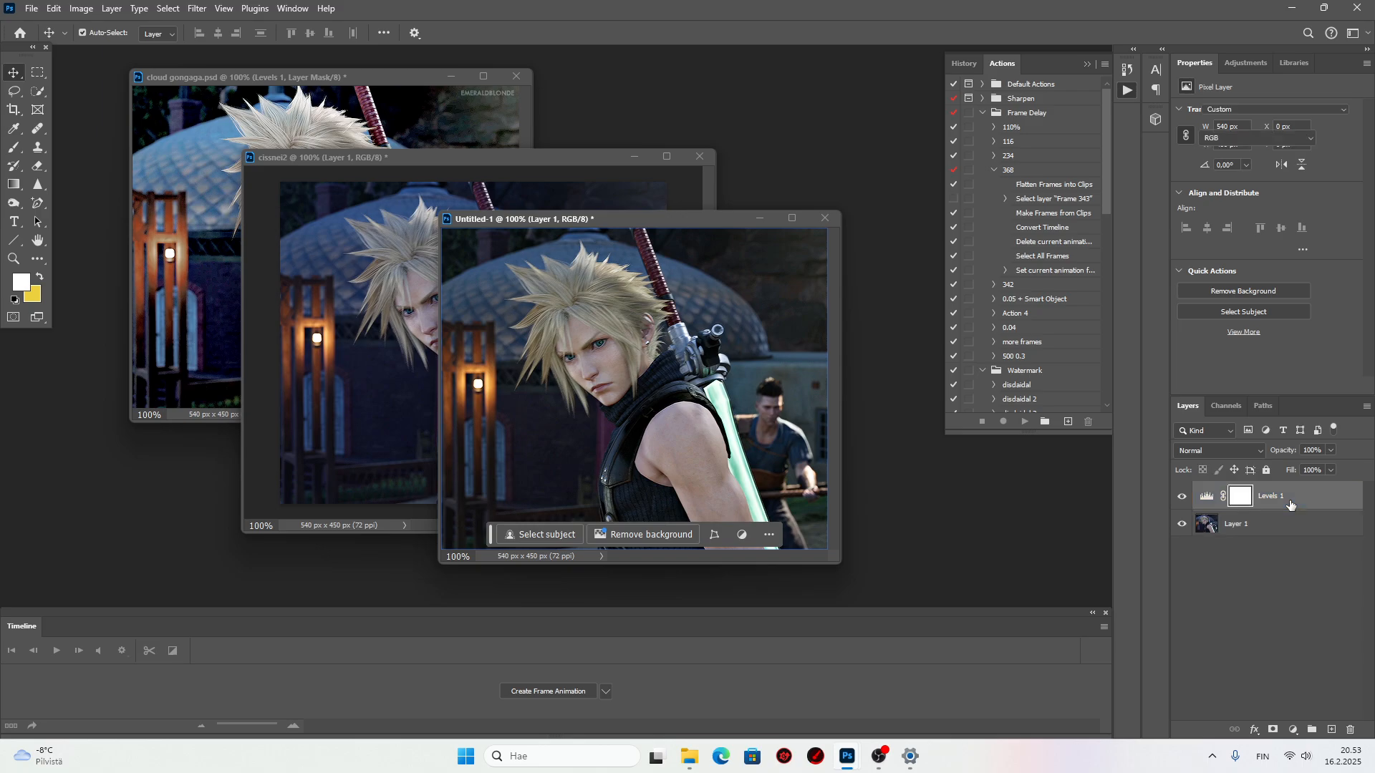
# Copy the Curves 1 adjustment layer from cloud gongaga.psd into Untitled-1, above Levels 1.
pyautogui.click(321, 281)
pyautogui.moveTo(543, 161); pyautogui.dragTo(419, 169)
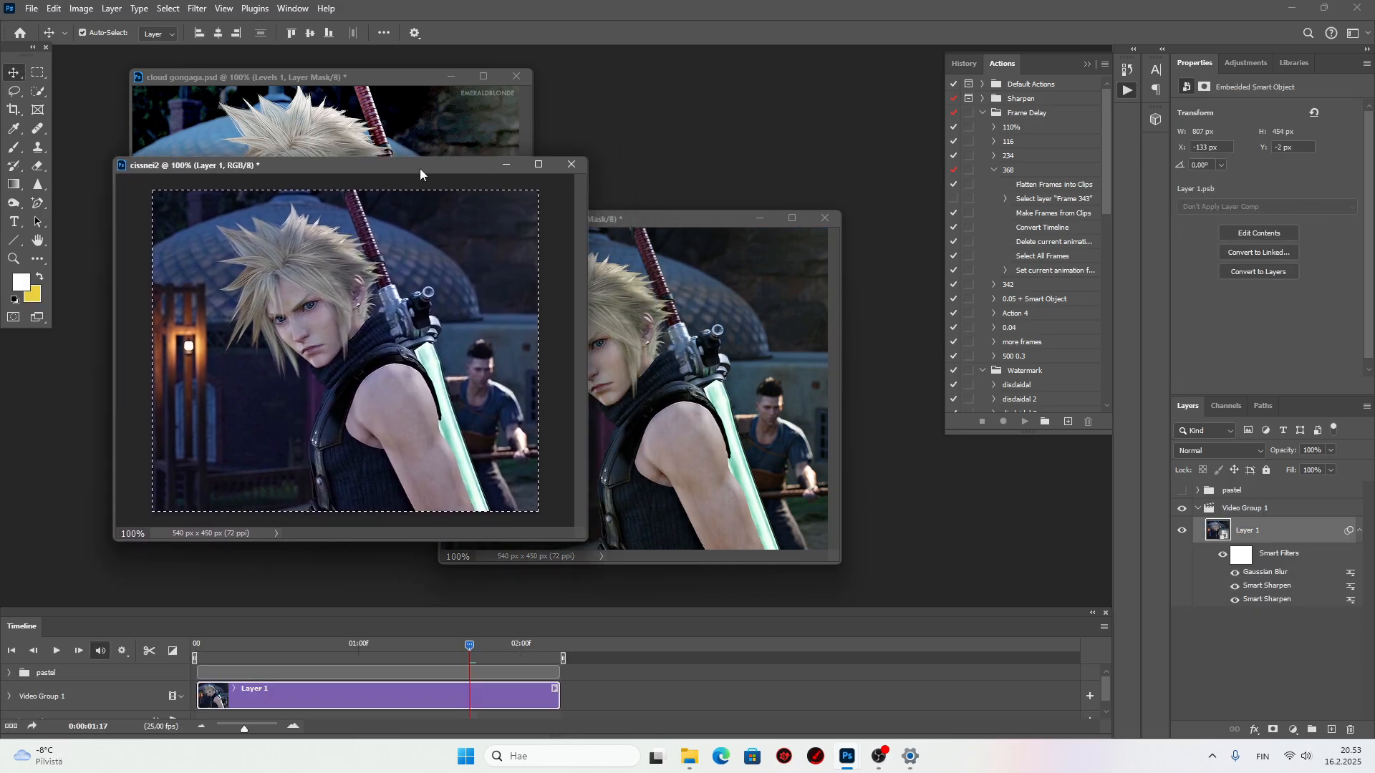
pyautogui.click(443, 139)
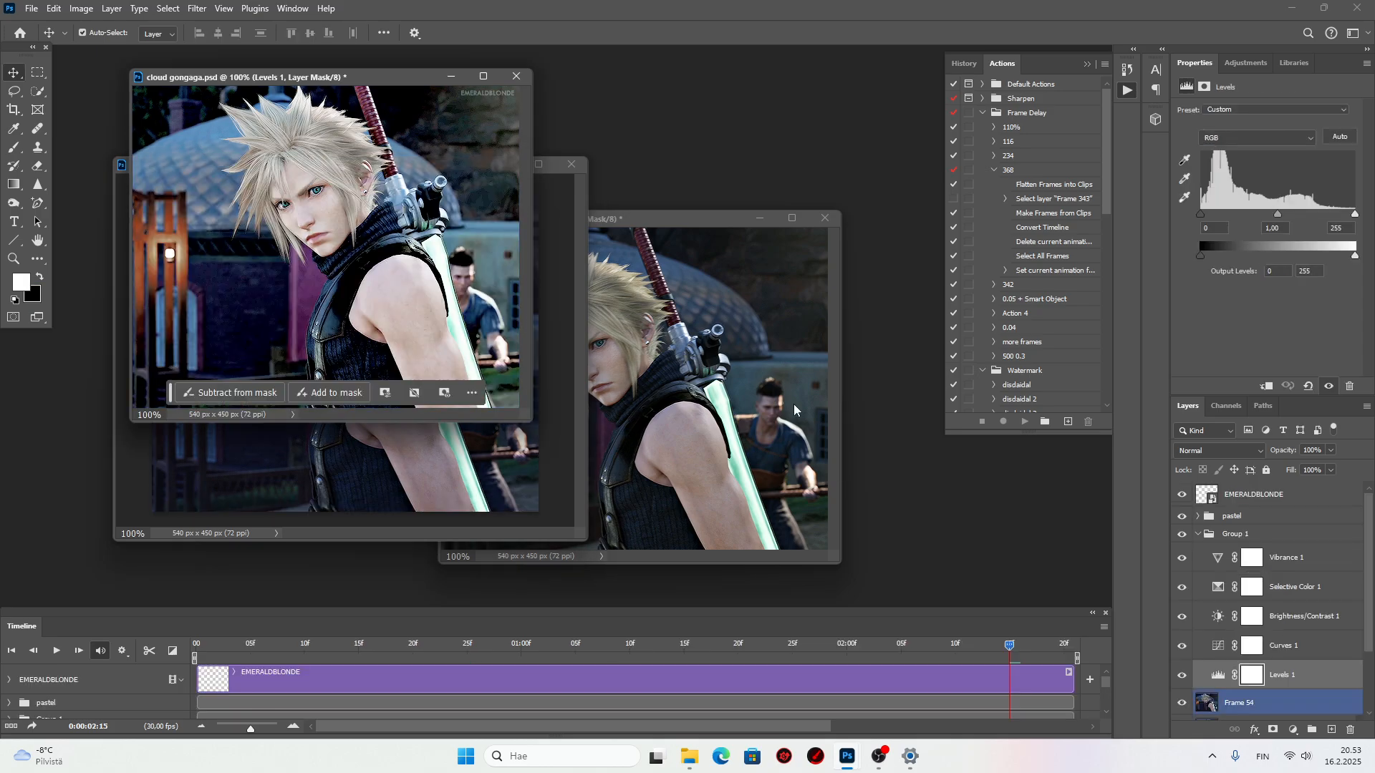
pyautogui.click(1299, 648)
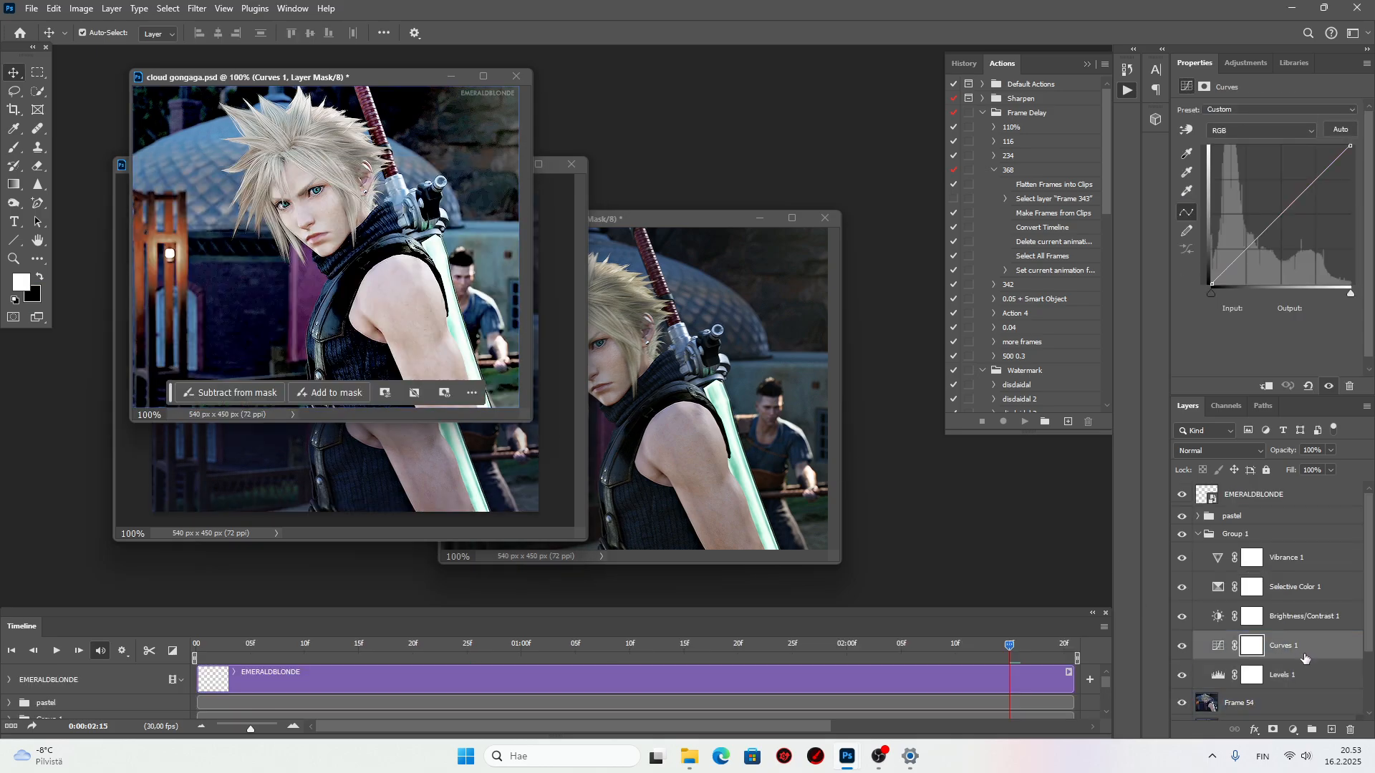
pyautogui.moveTo(1300, 655); pyautogui.dragTo(757, 430)
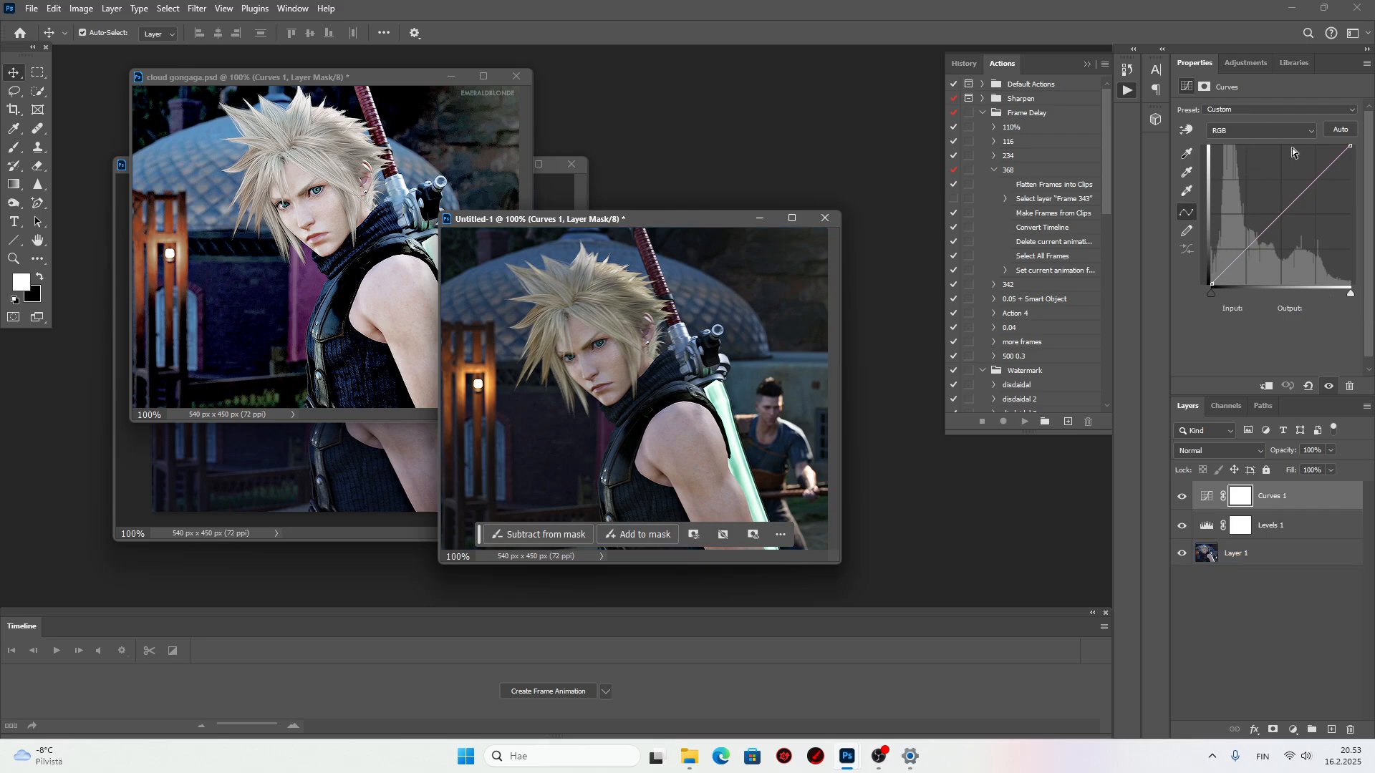
# Try the Find Dark & Light Colors, Enhance Per Channel Contrast and Enhance Brightness and Contrast auto-correction algorithms on Curves 1.
pyautogui.keyDown('alt'); pyautogui.click(1340, 129); pyautogui.keyUp('alt')
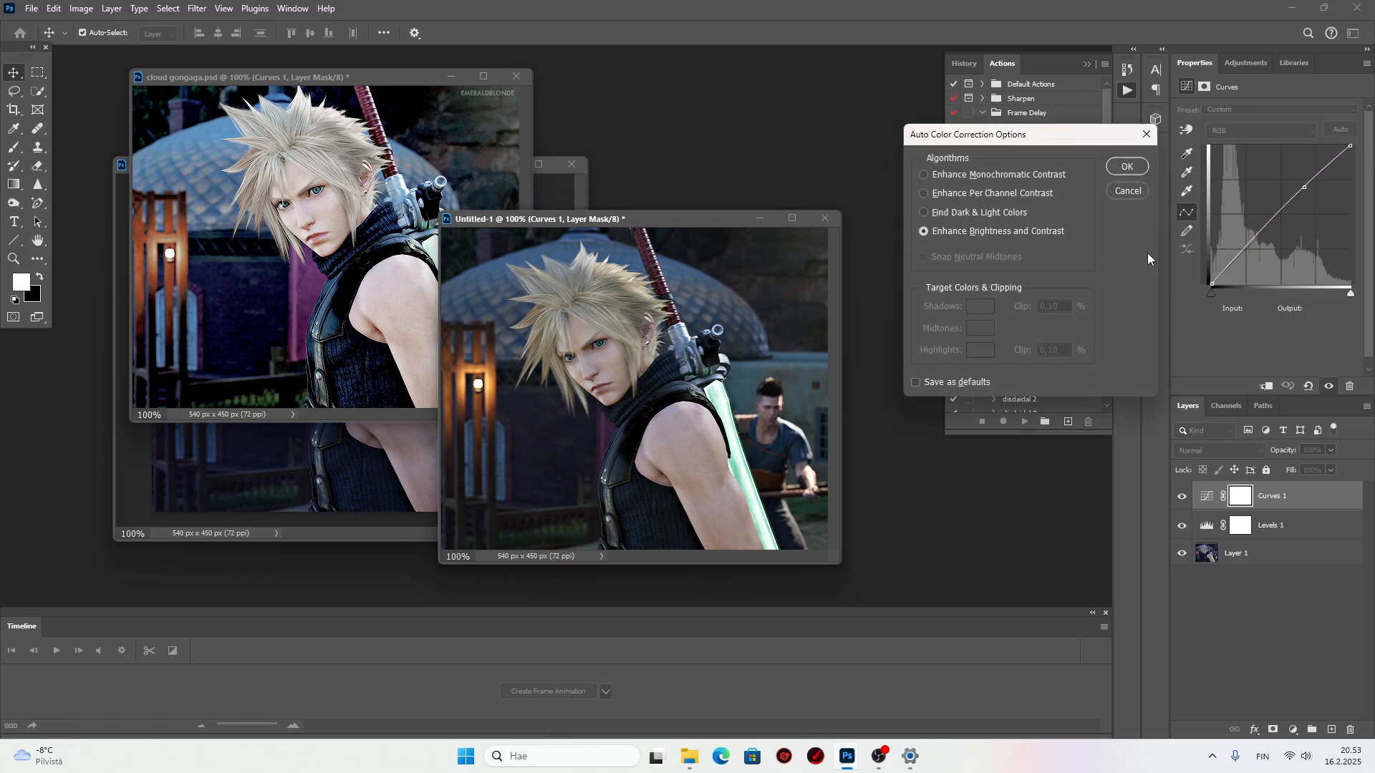
pyautogui.click(965, 212)
pyautogui.click(968, 194)
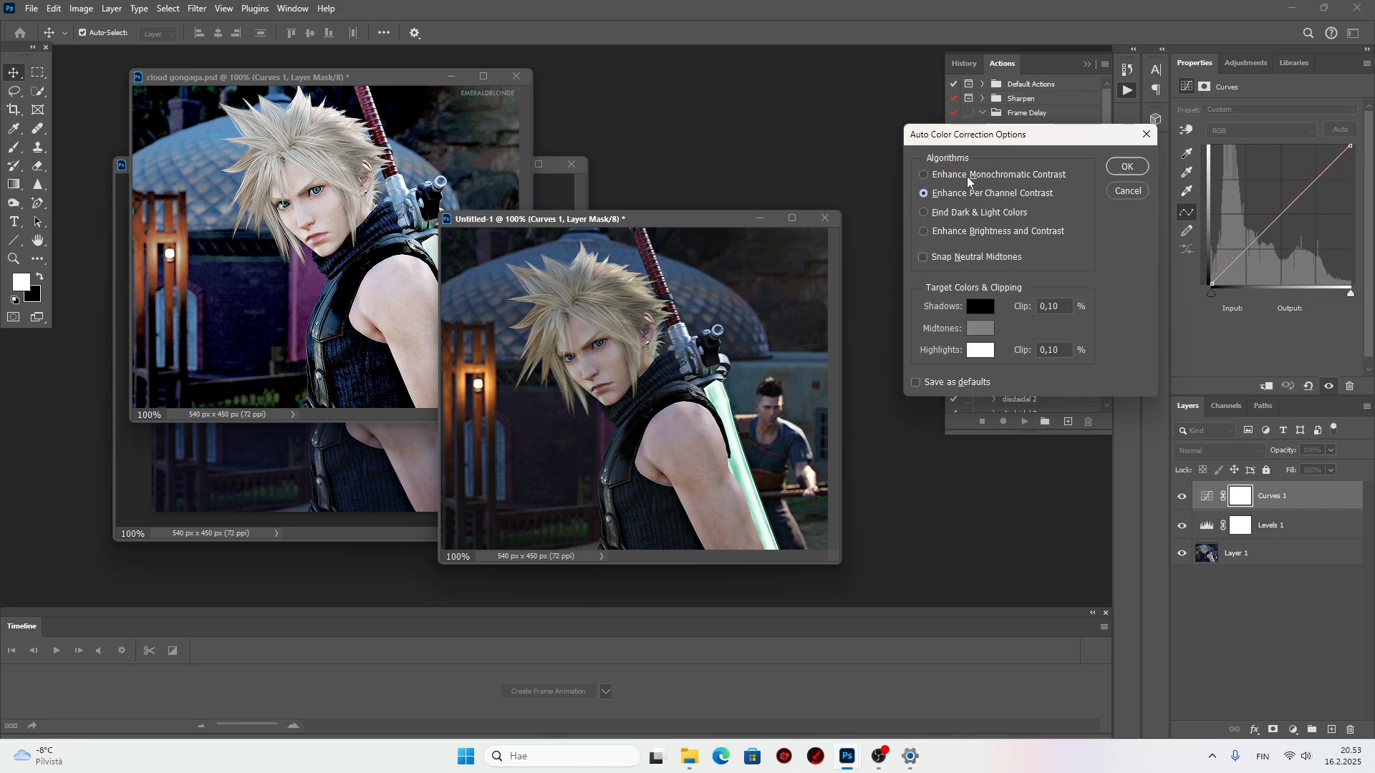
pyautogui.click(963, 232)
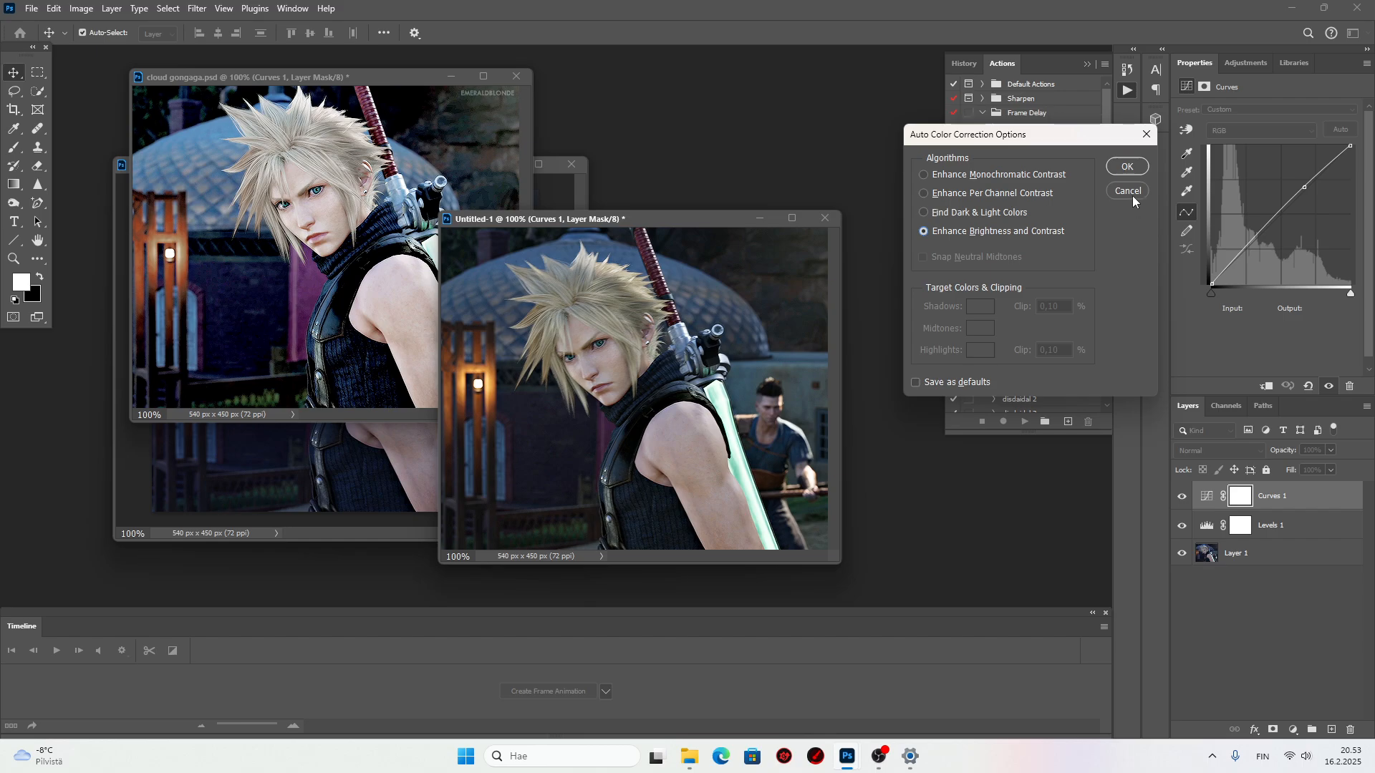
pyautogui.click(1128, 191)
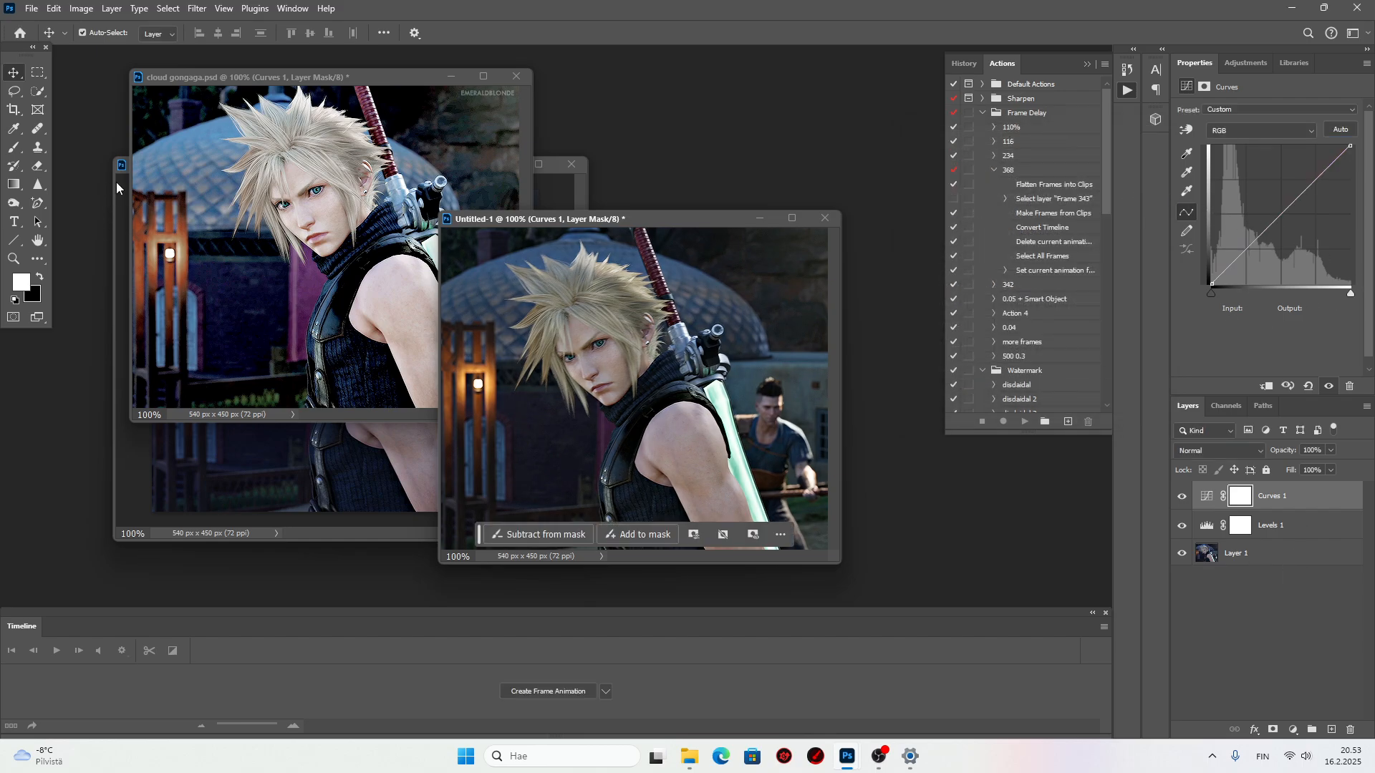
# Copy the Brightness/Contrast 1 adjustment layer from cloud gongaga.psd into Untitled-1, above Curves 1.
pyautogui.click(304, 170)
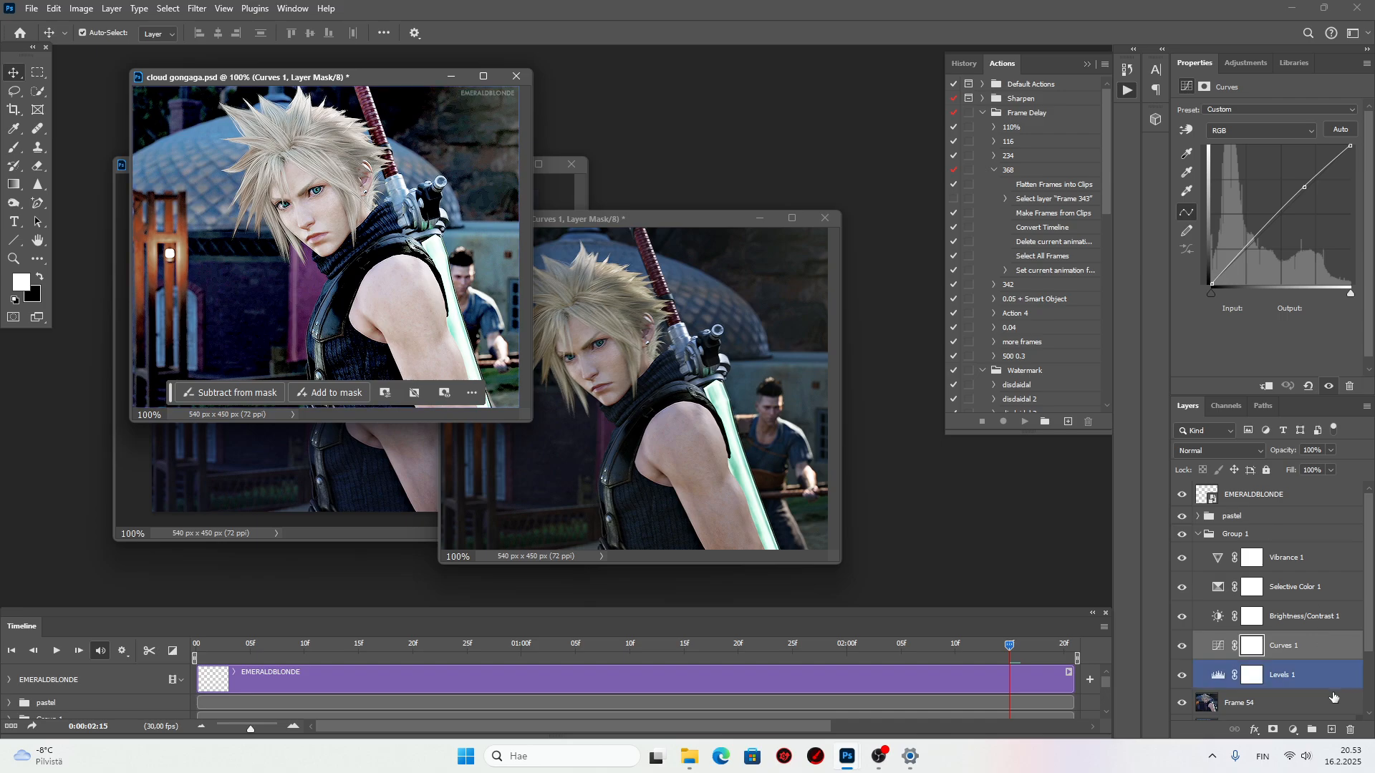
pyautogui.click(1303, 620)
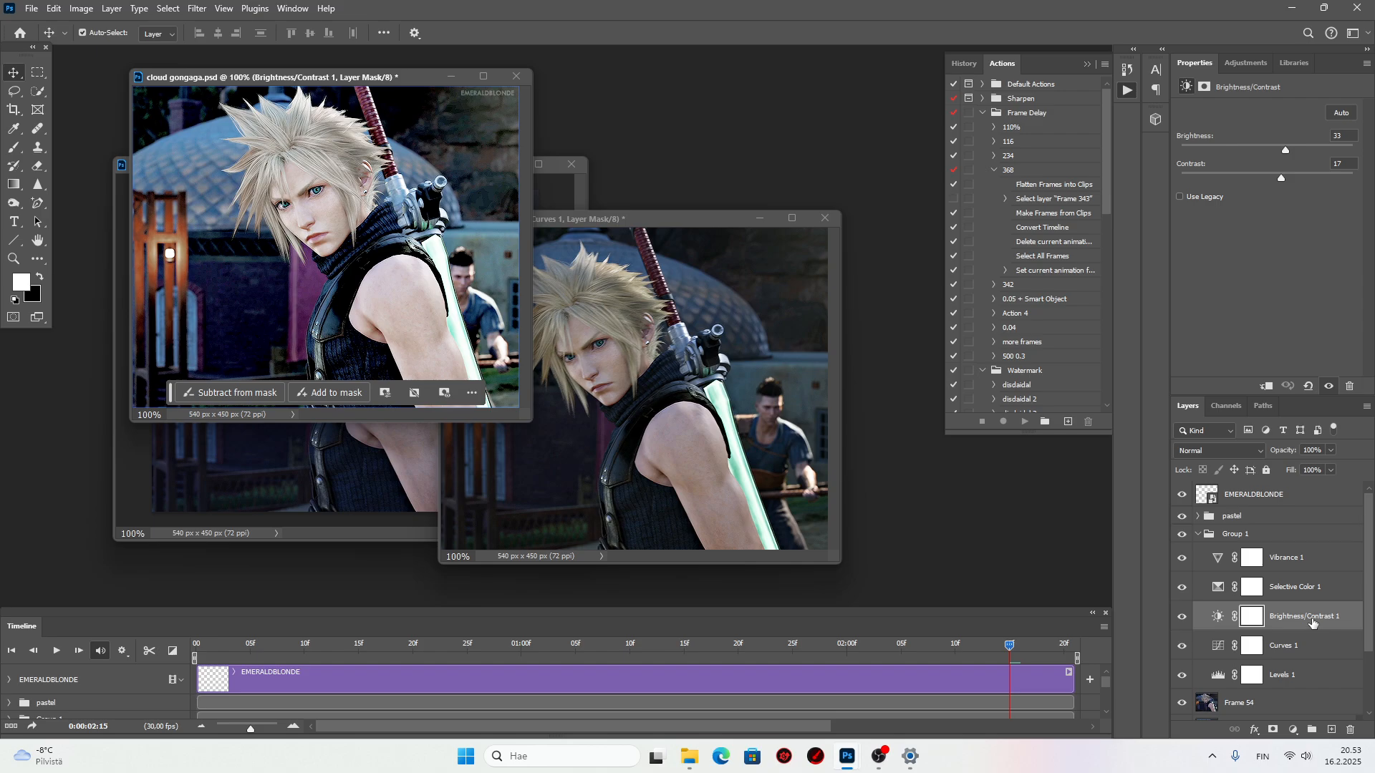
pyautogui.moveTo(1313, 622); pyautogui.dragTo(723, 464)
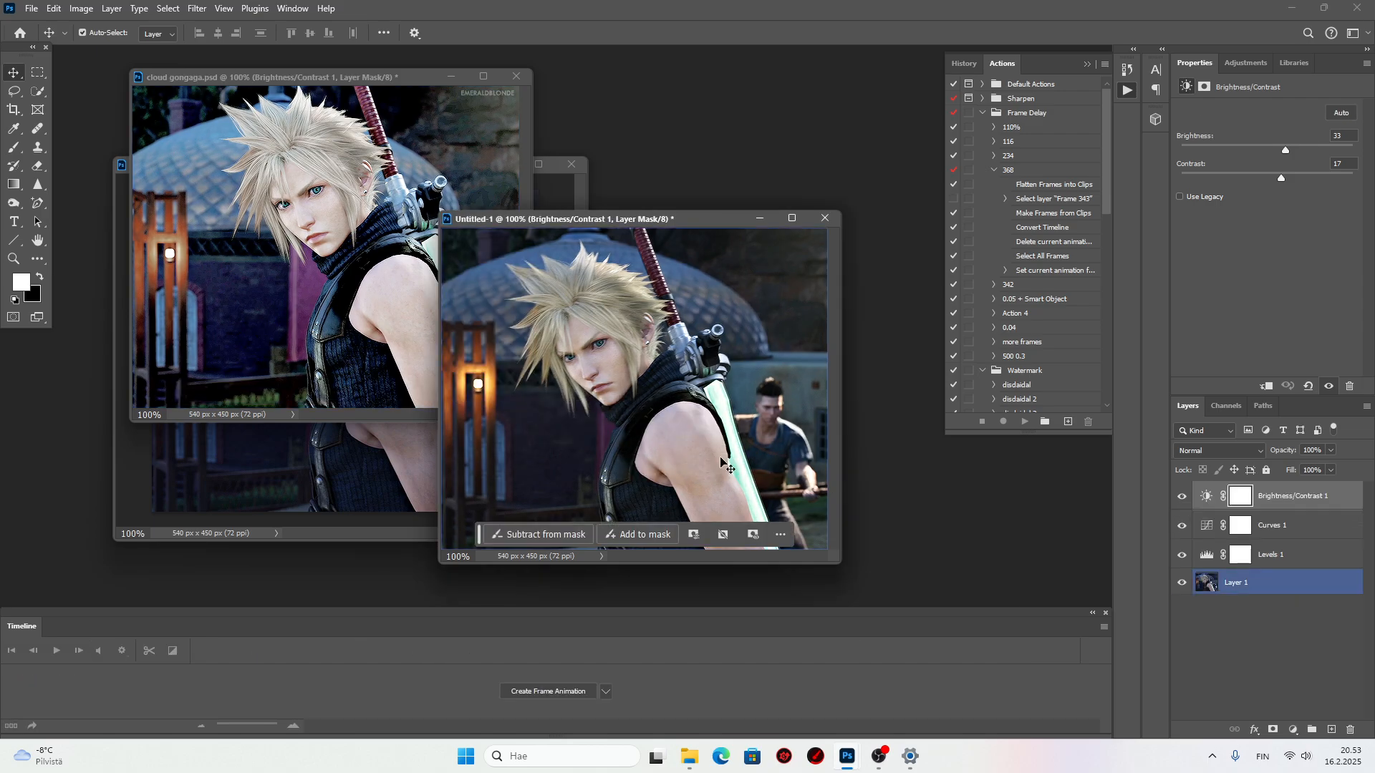
# Copy the Selective Color 1 adjustment layer from cloud gongaga.psd into Untitled-1 and display its Blacks settings.
pyautogui.click(360, 320)
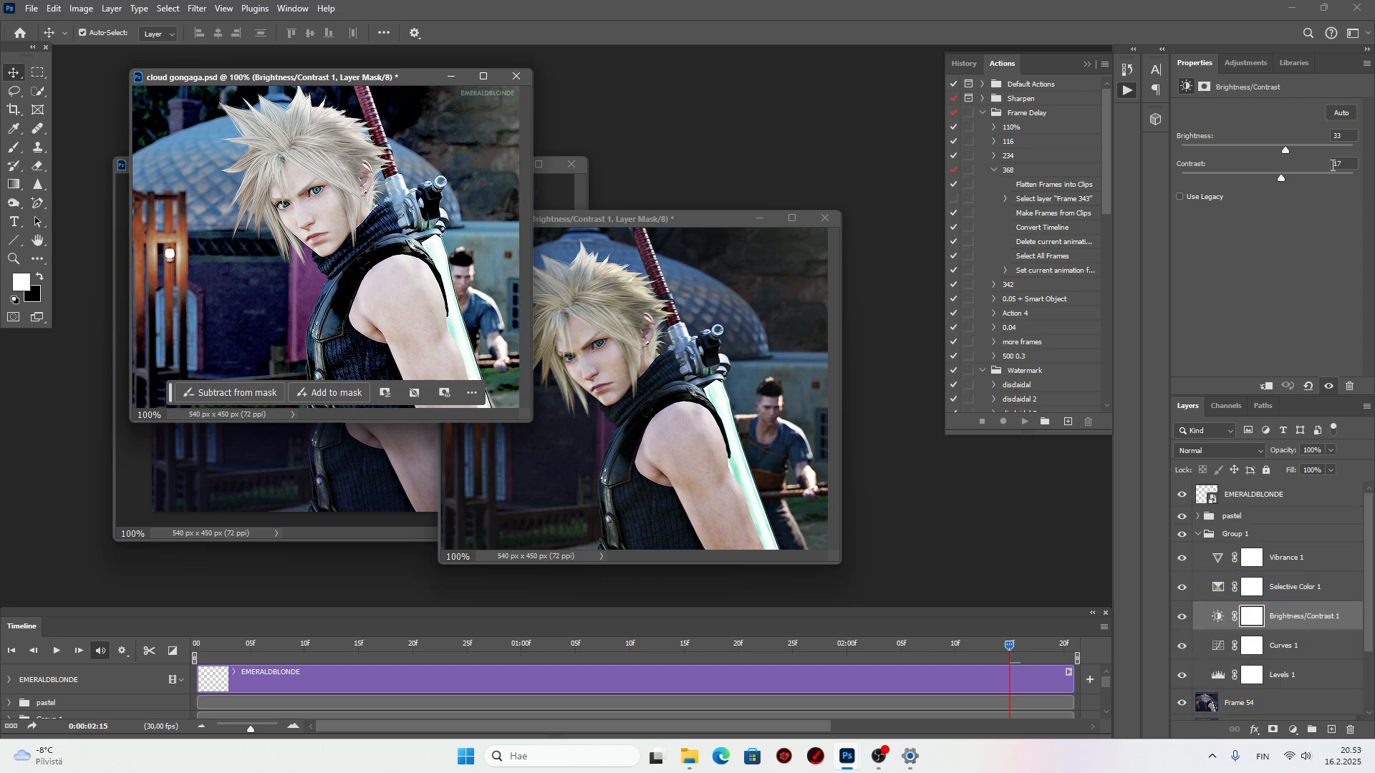
pyautogui.moveTo(1292, 587); pyautogui.dragTo(698, 448)
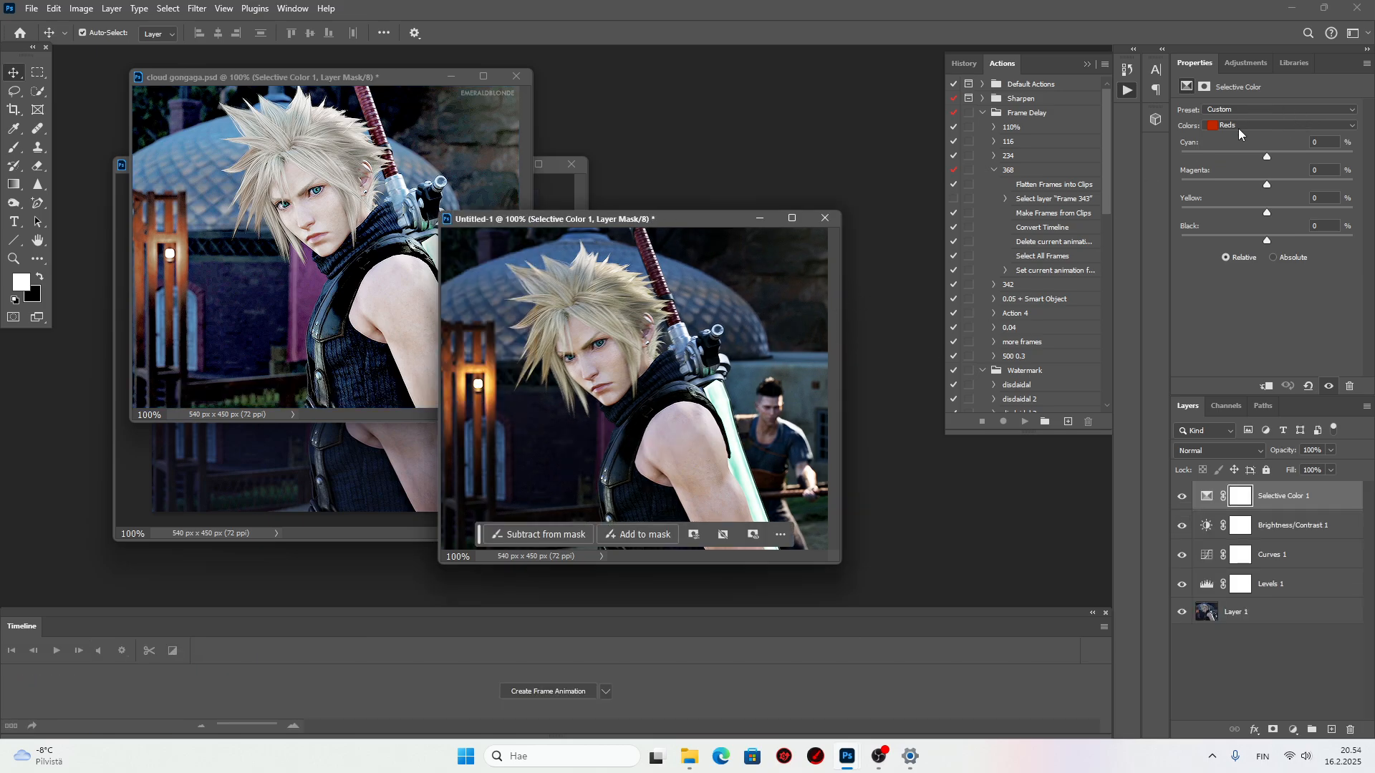
pyautogui.click(1238, 127)
pyautogui.click(1349, 223)
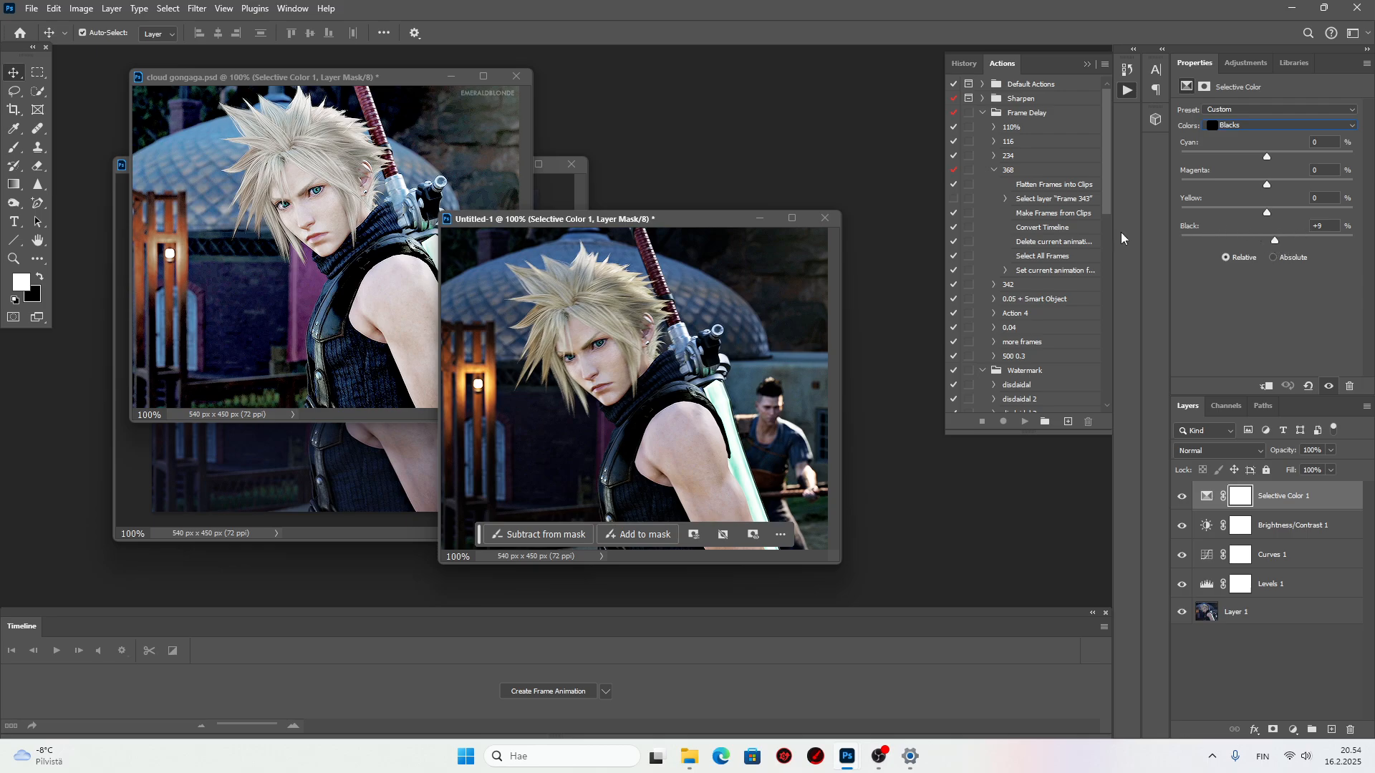
# Copy the Vibrance 1 adjustment layer from cloud gongaga.psd into Untitled-1, above Selective Color 1.
pyautogui.click(341, 183)
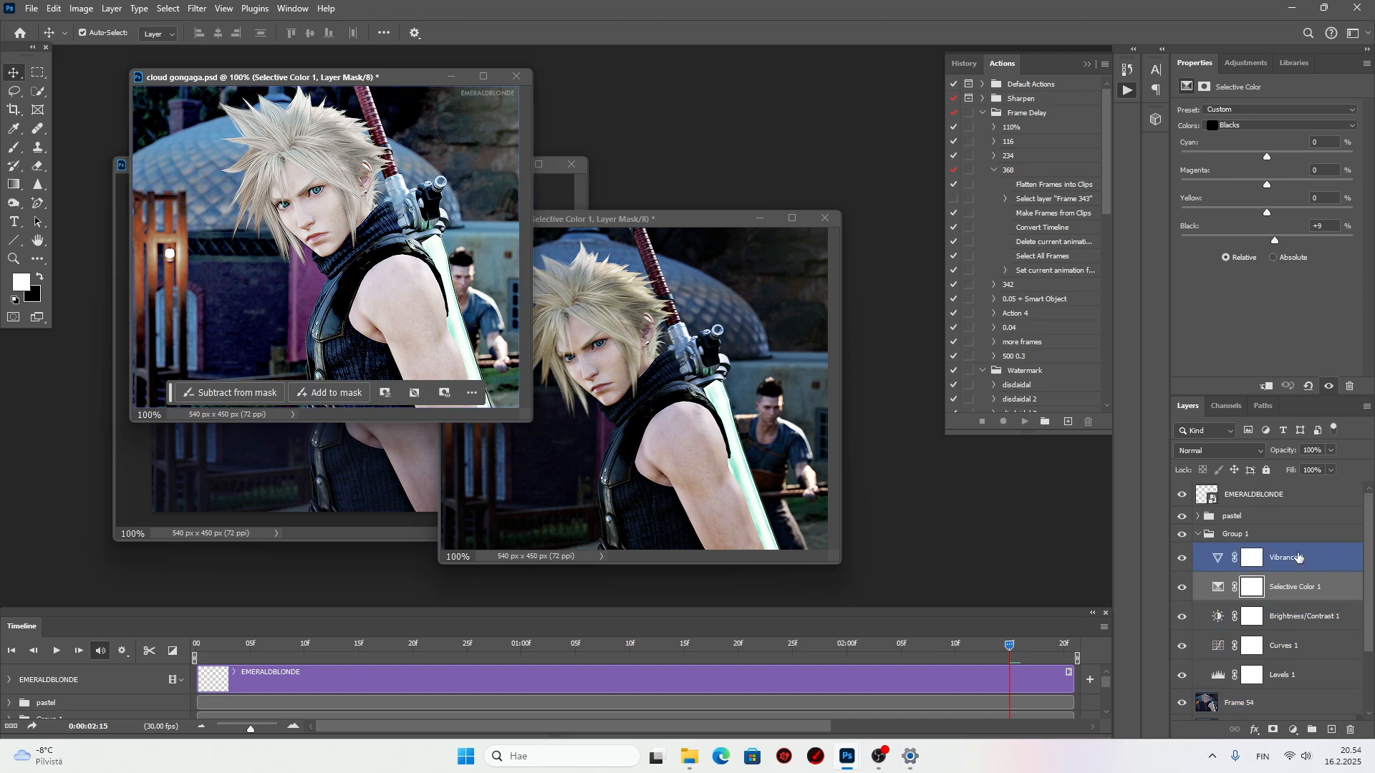
pyautogui.click(1299, 558)
pyautogui.click(691, 435)
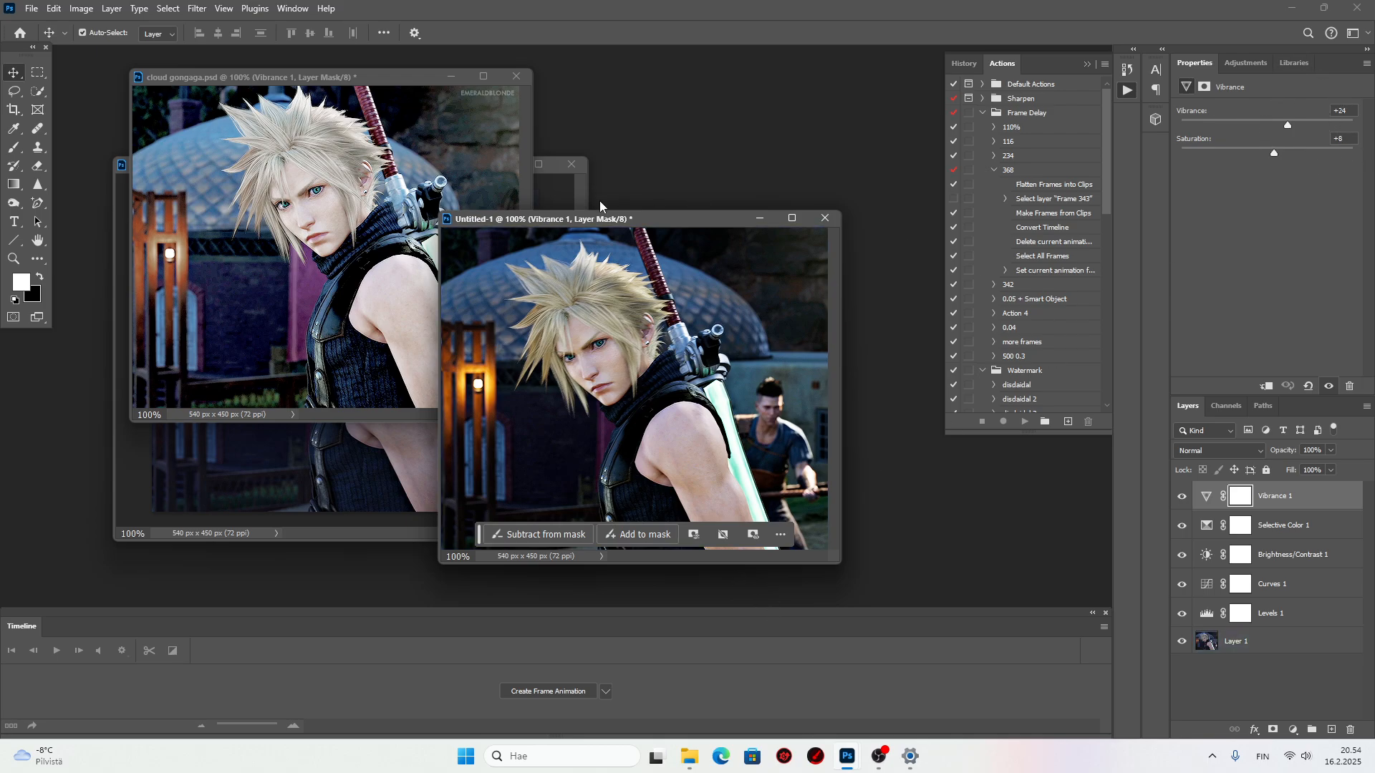
# Group the Levels 1 through Vibrance 1 adjustment layers in Untitled-1 and toggle the group's visibility to compare the colouring.
pyautogui.keyDown('shift'); pyautogui.click(1297, 623); pyautogui.keyUp('shift')
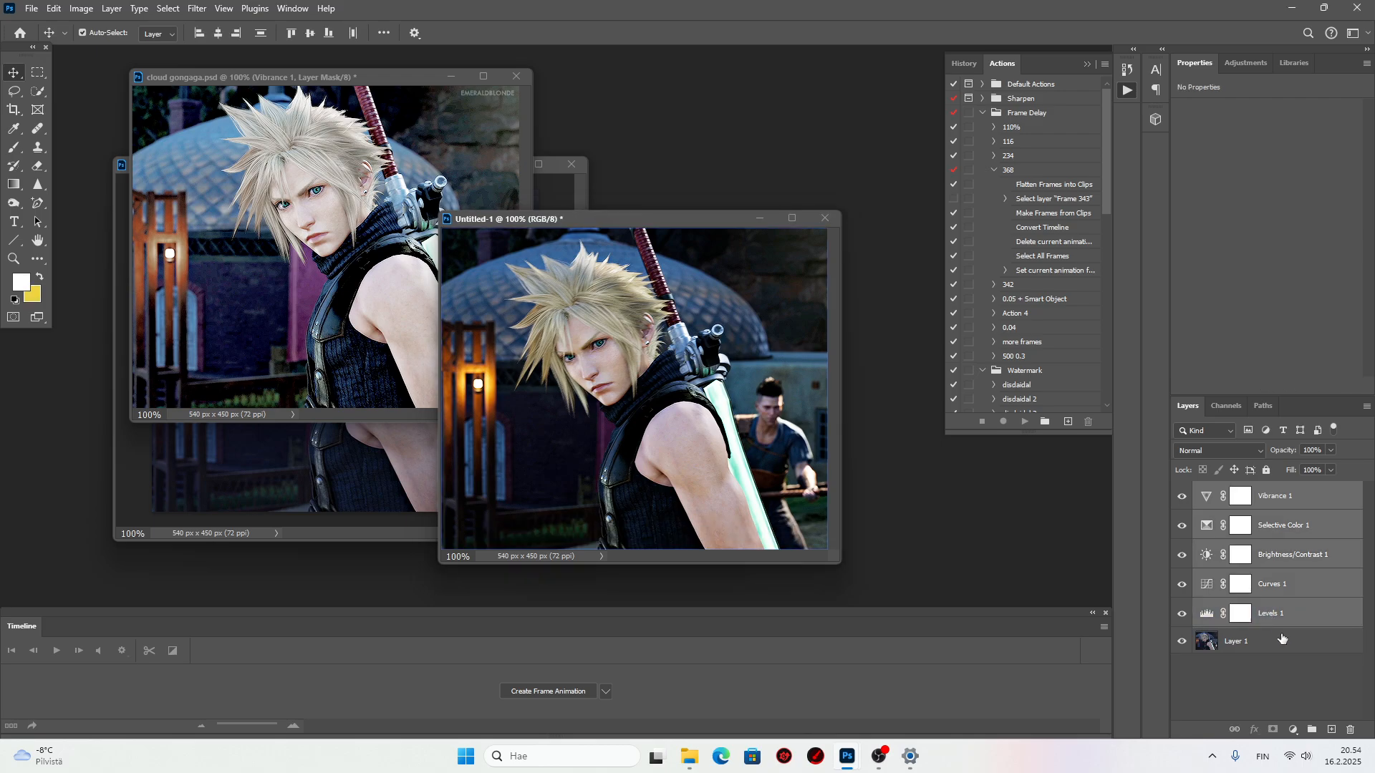
pyautogui.click(1310, 730)
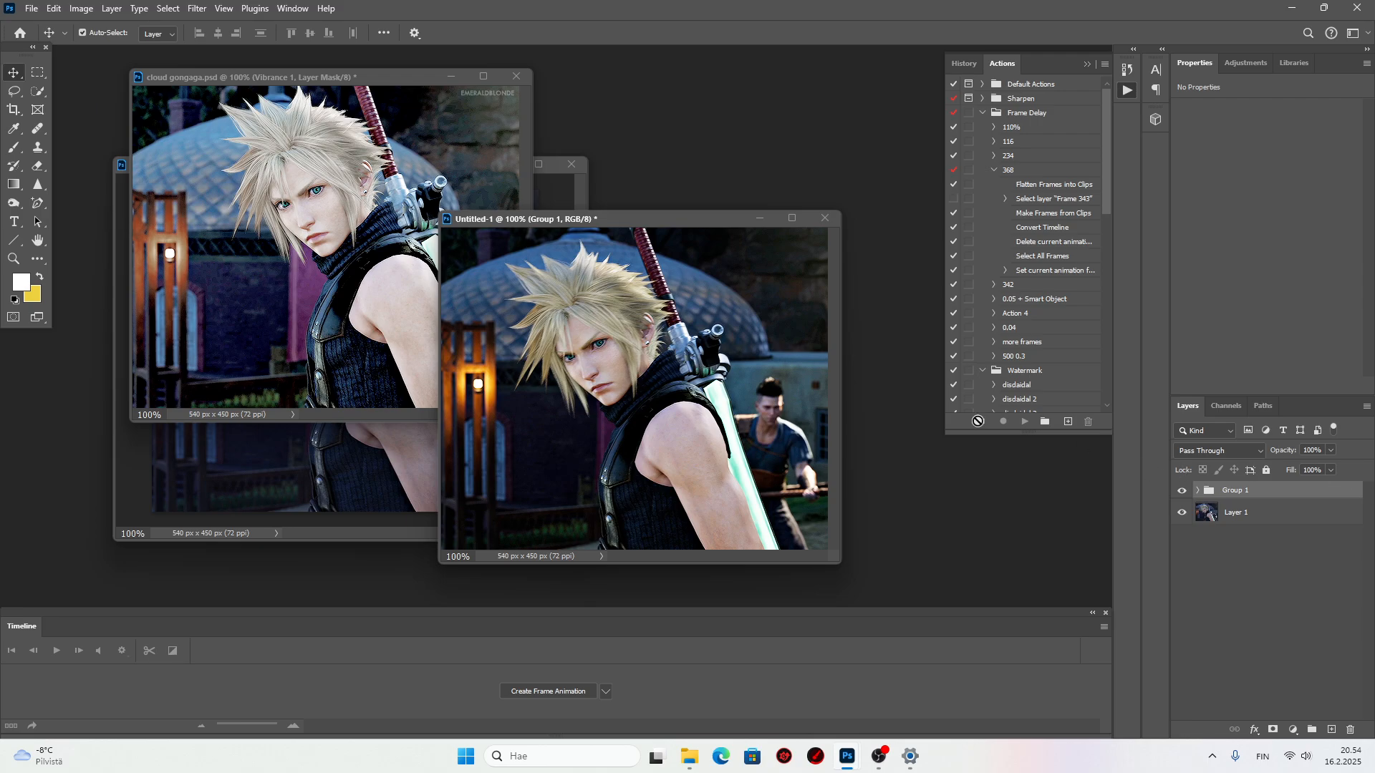
pyautogui.click(658, 351)
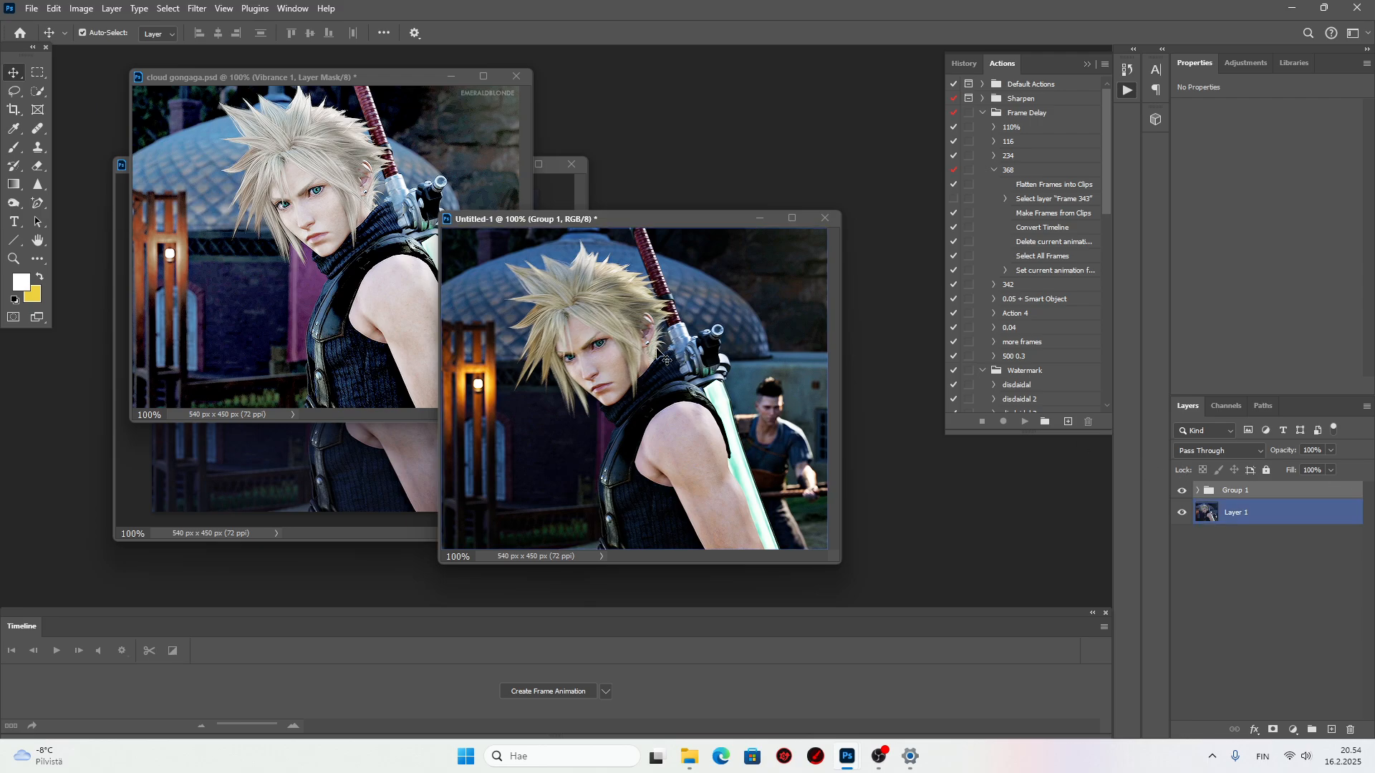
pyautogui.click(1182, 491)
pyautogui.click(1182, 491)
# Copy the pastel group from cloud gongaga.psd into Untitled-1, above Group 1.
pyautogui.click(303, 281)
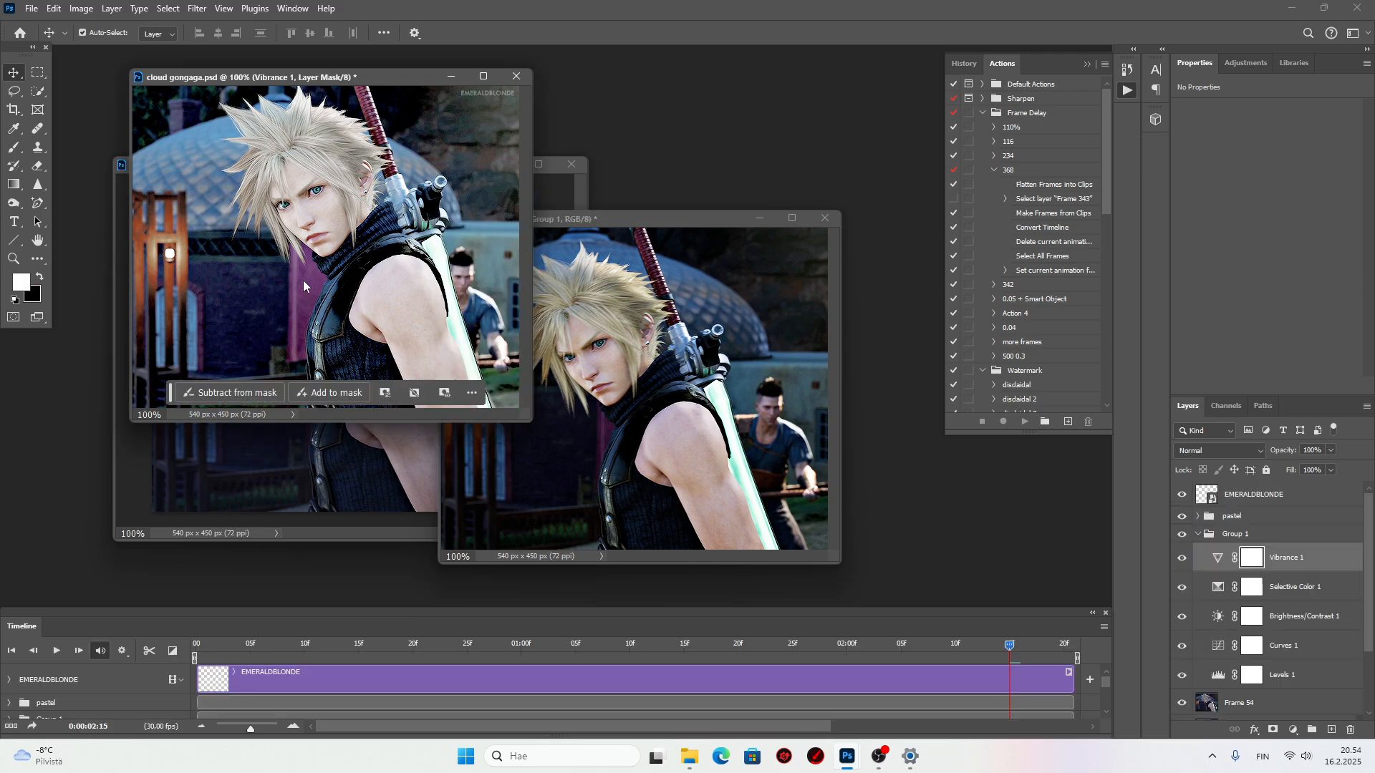
pyautogui.click(1210, 534)
pyautogui.click(1231, 520)
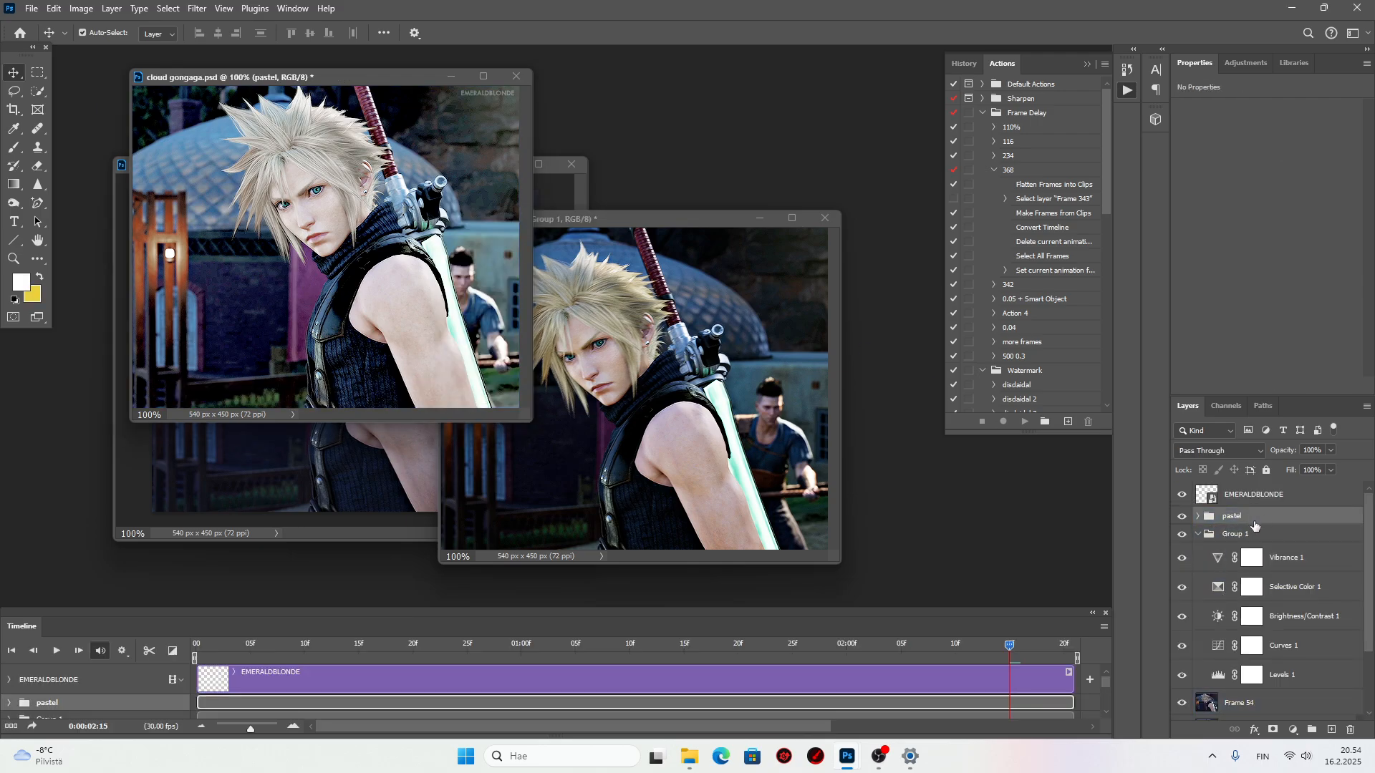
pyautogui.moveTo(1260, 521); pyautogui.dragTo(660, 384)
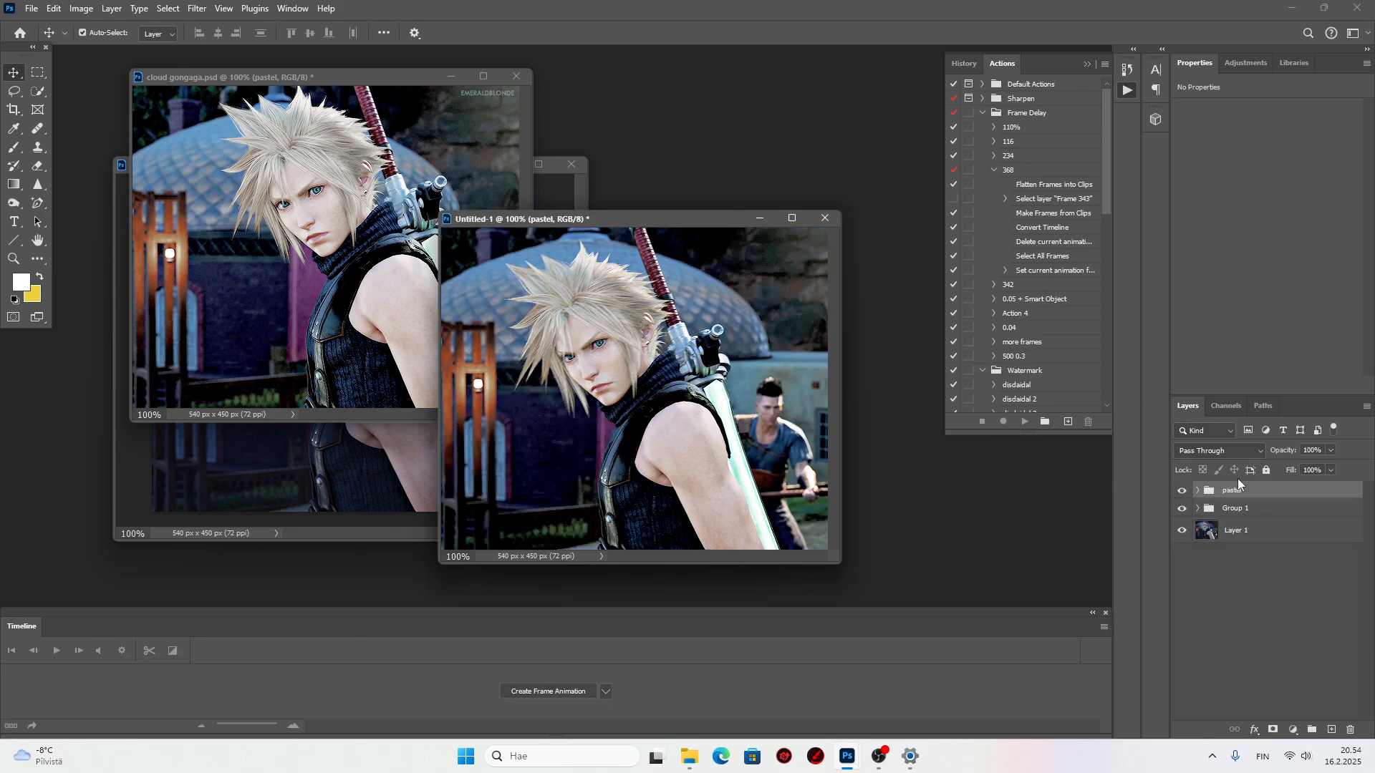
# Combine the pastel group and Group 1 into one group in Untitled-1, compare before and after, and leave it hidden.
pyautogui.click(1228, 506)
pyautogui.keyDown('ctrl'); pyautogui.click(1243, 510); pyautogui.keyUp('ctrl')
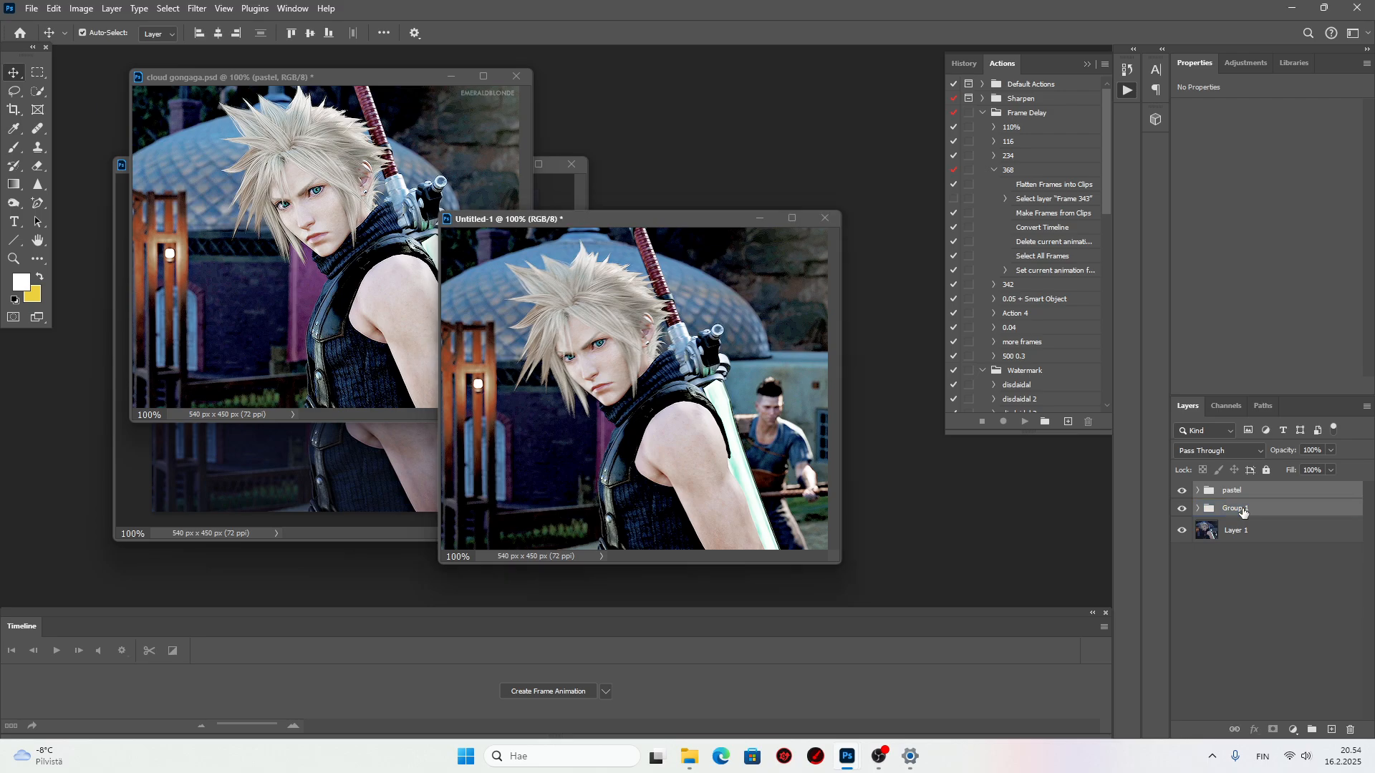
pyautogui.click(1312, 729)
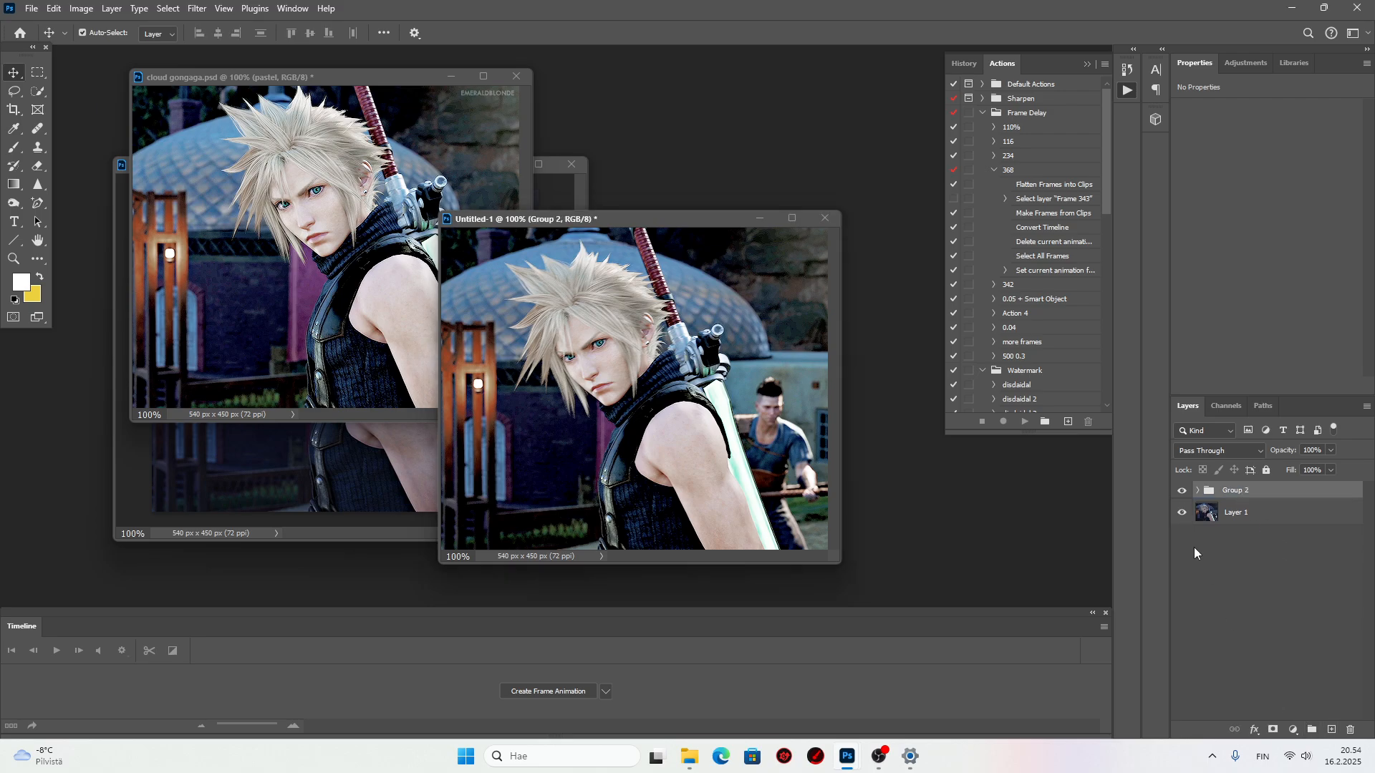
pyautogui.click(1182, 492)
pyautogui.click(1182, 492)
pyautogui.click(1182, 490)
# Switch to the cissnei2 document, deselect the canvas selection and delete the hidden pastel group.
pyautogui.click(328, 237)
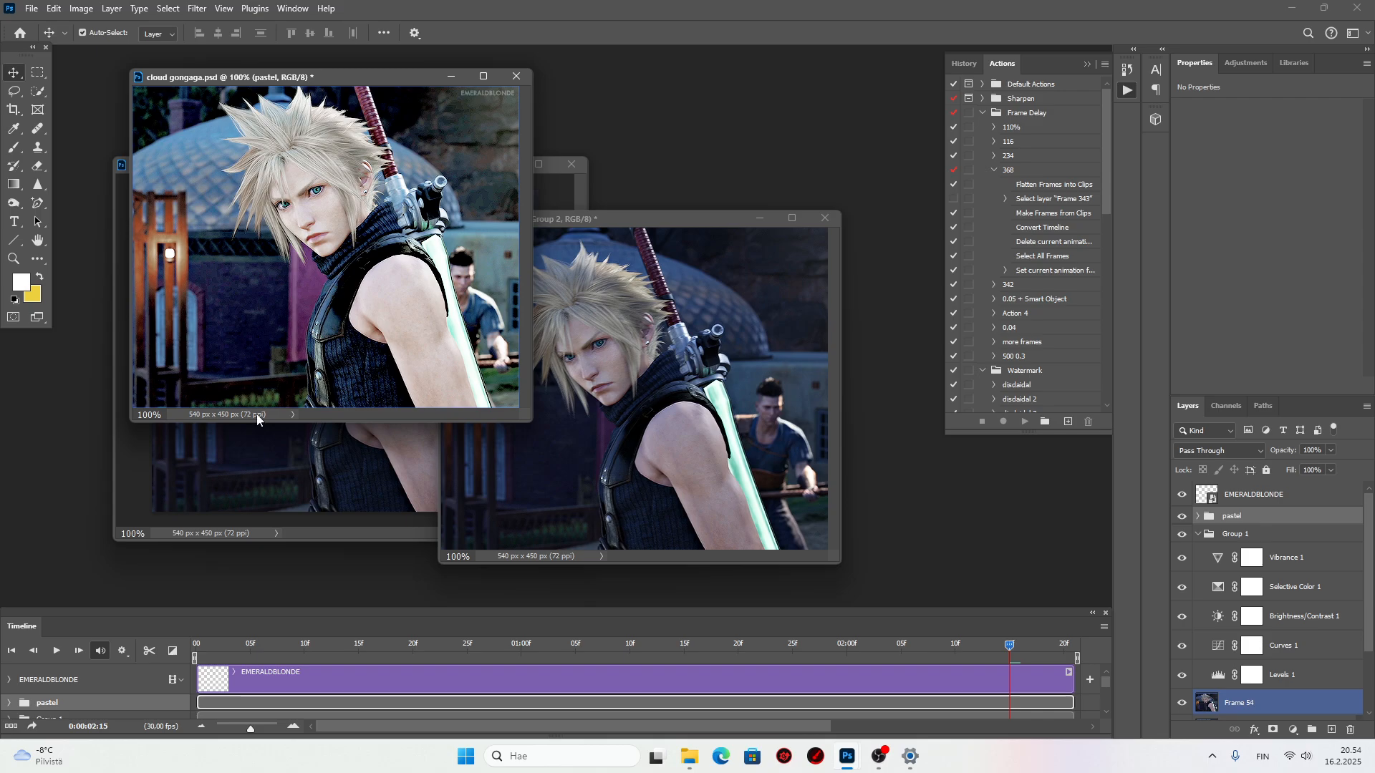
pyautogui.click(259, 483)
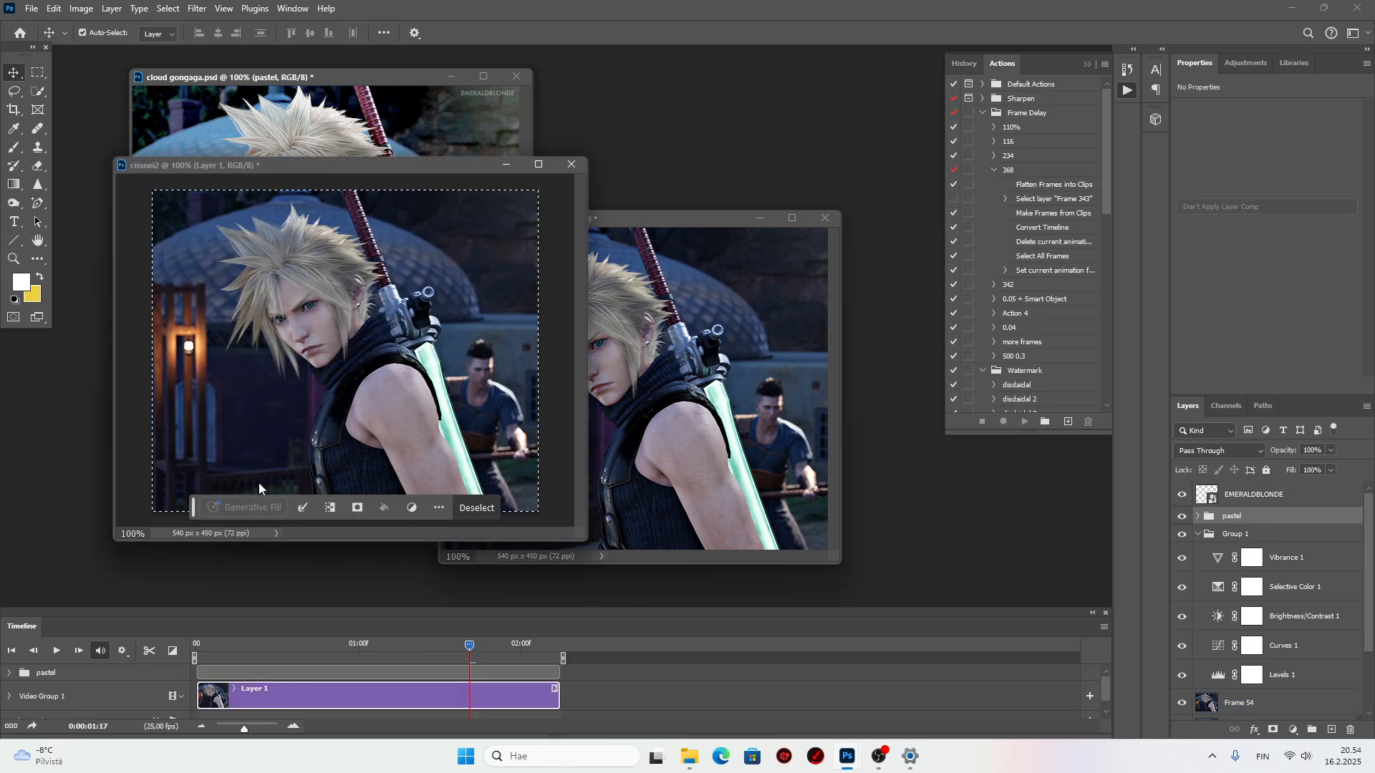
pyautogui.click(1251, 490)
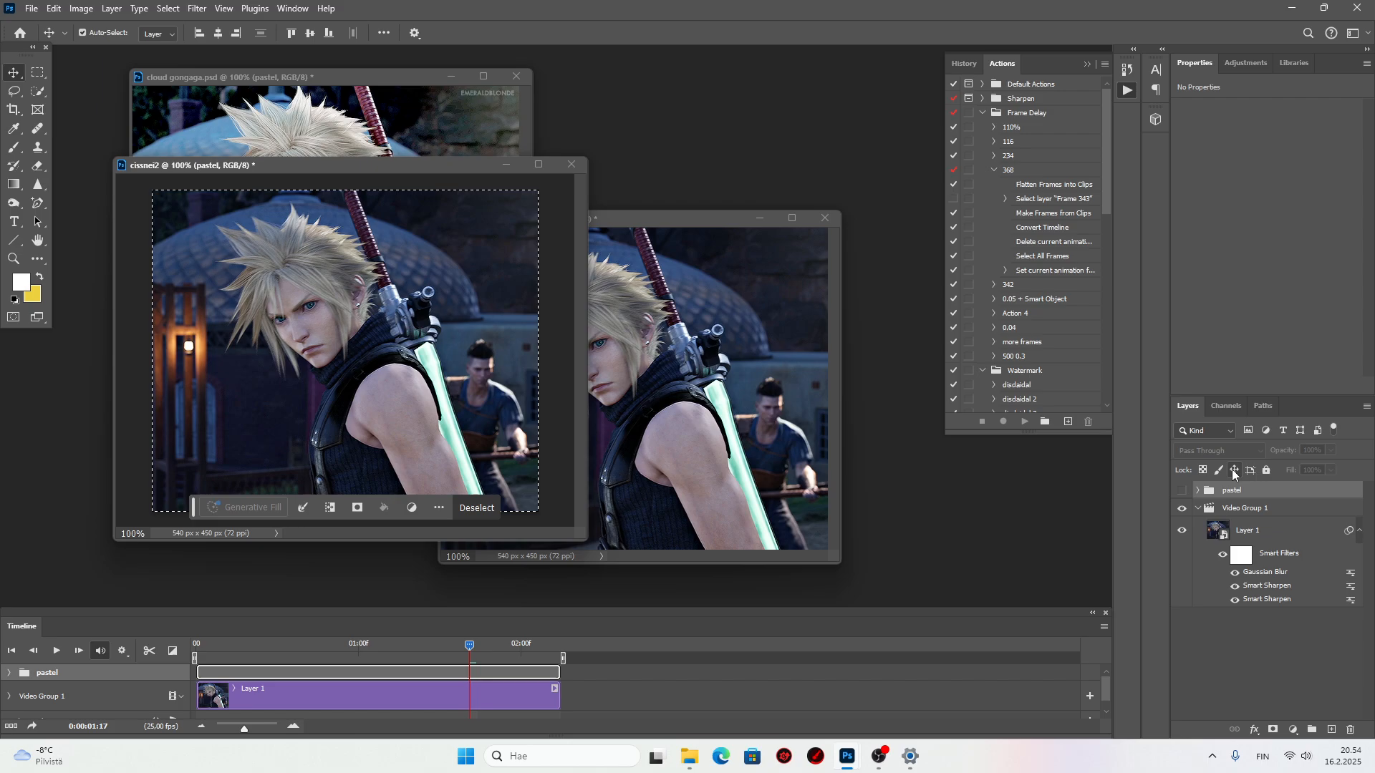
pyautogui.press('m')
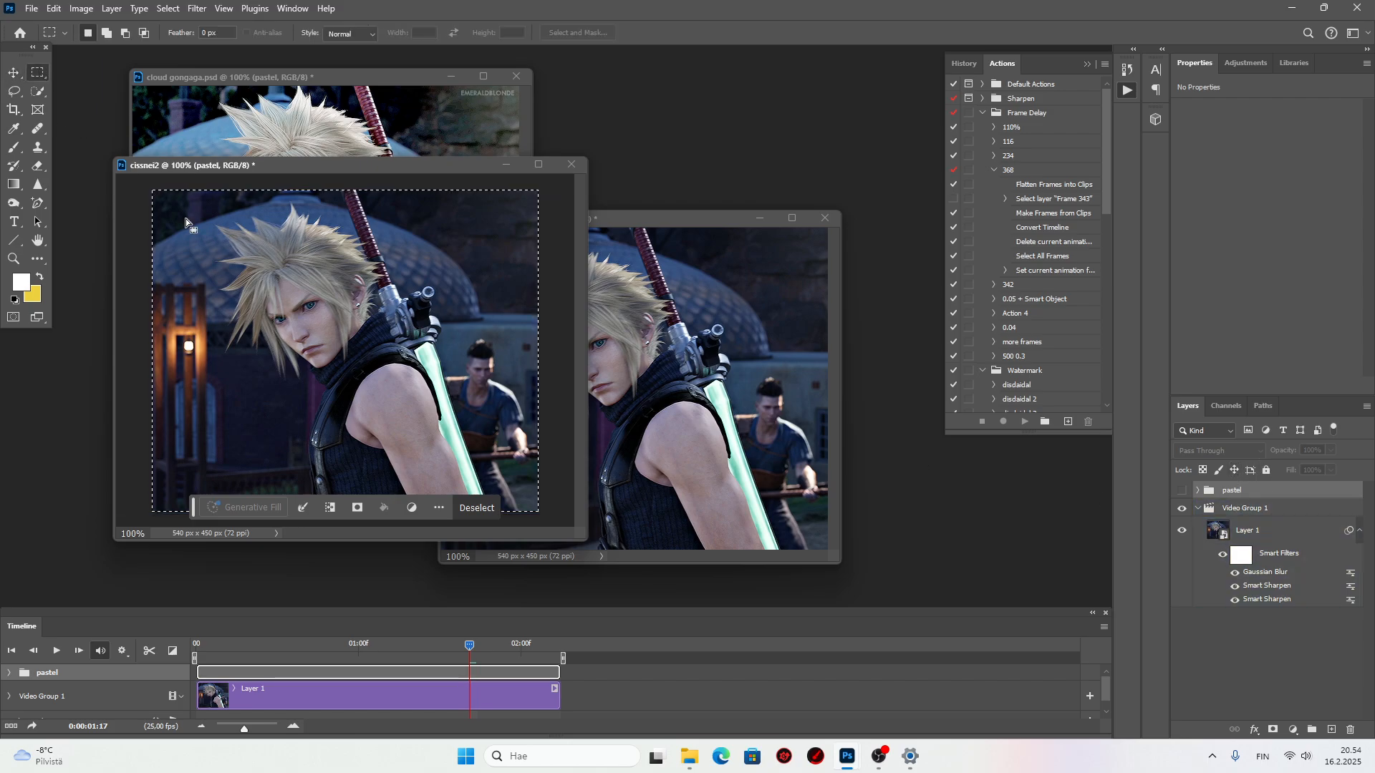
pyautogui.hotkey('ctrl', 'd')
pyautogui.press('Delete')
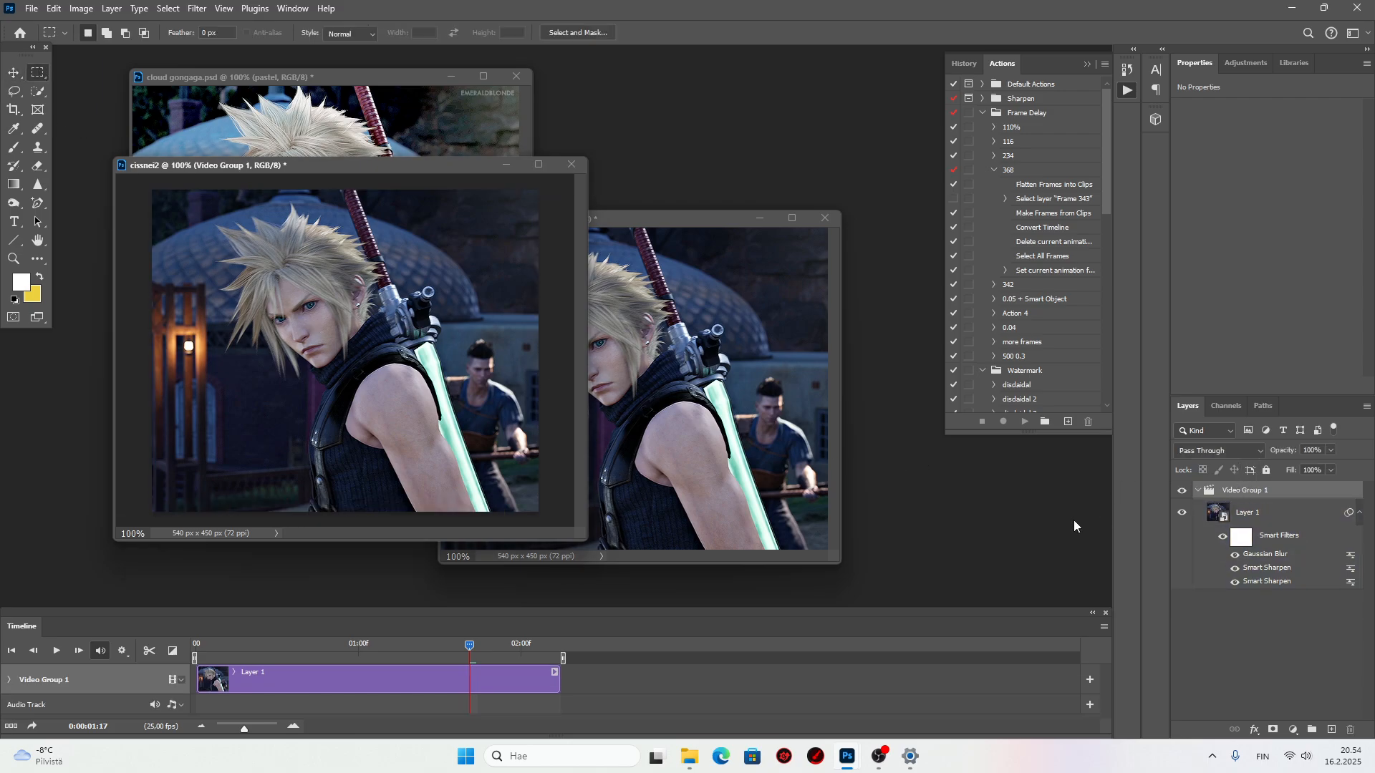
# Run the 368 action from the start of the cissnei2 timeline and delete the blank first frame.
pyautogui.moveTo(474, 642); pyautogui.dragTo(148, 647)
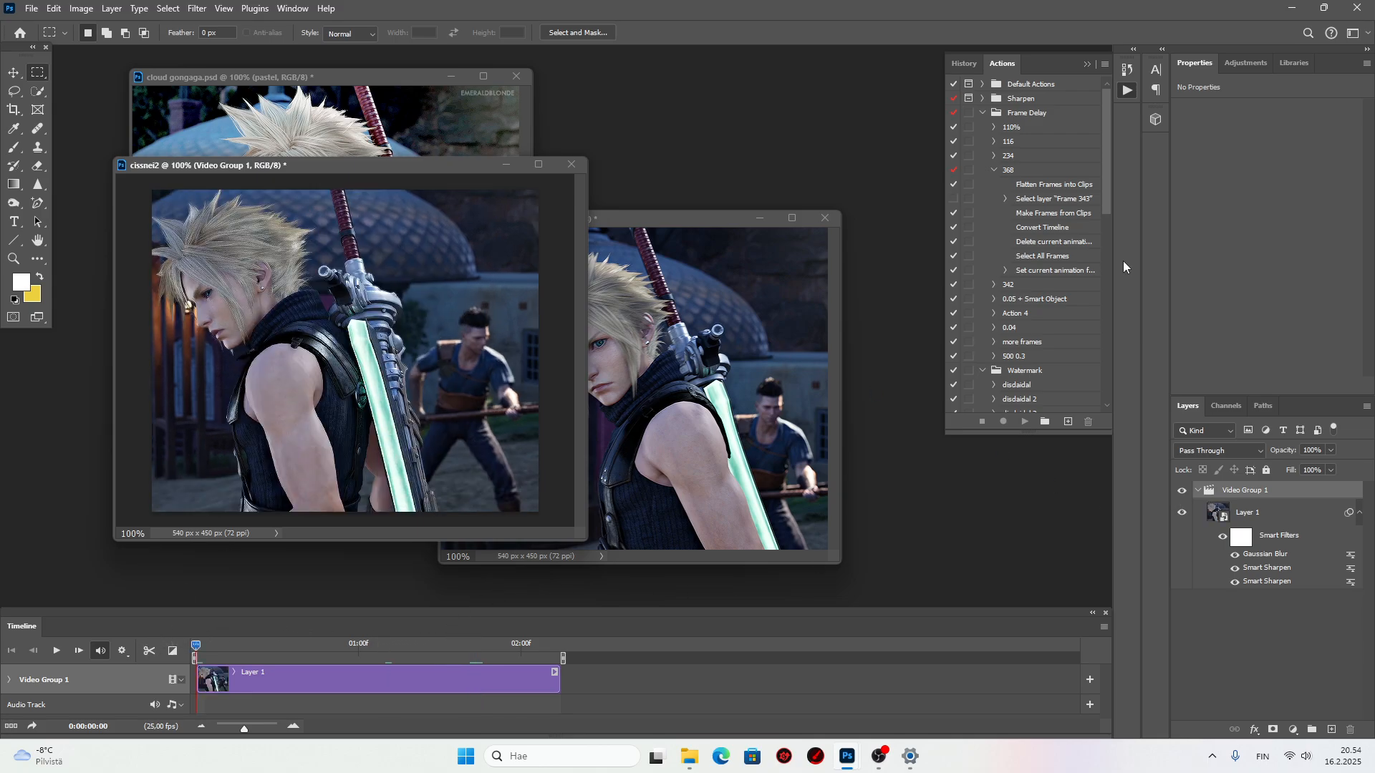
pyautogui.click(1025, 173)
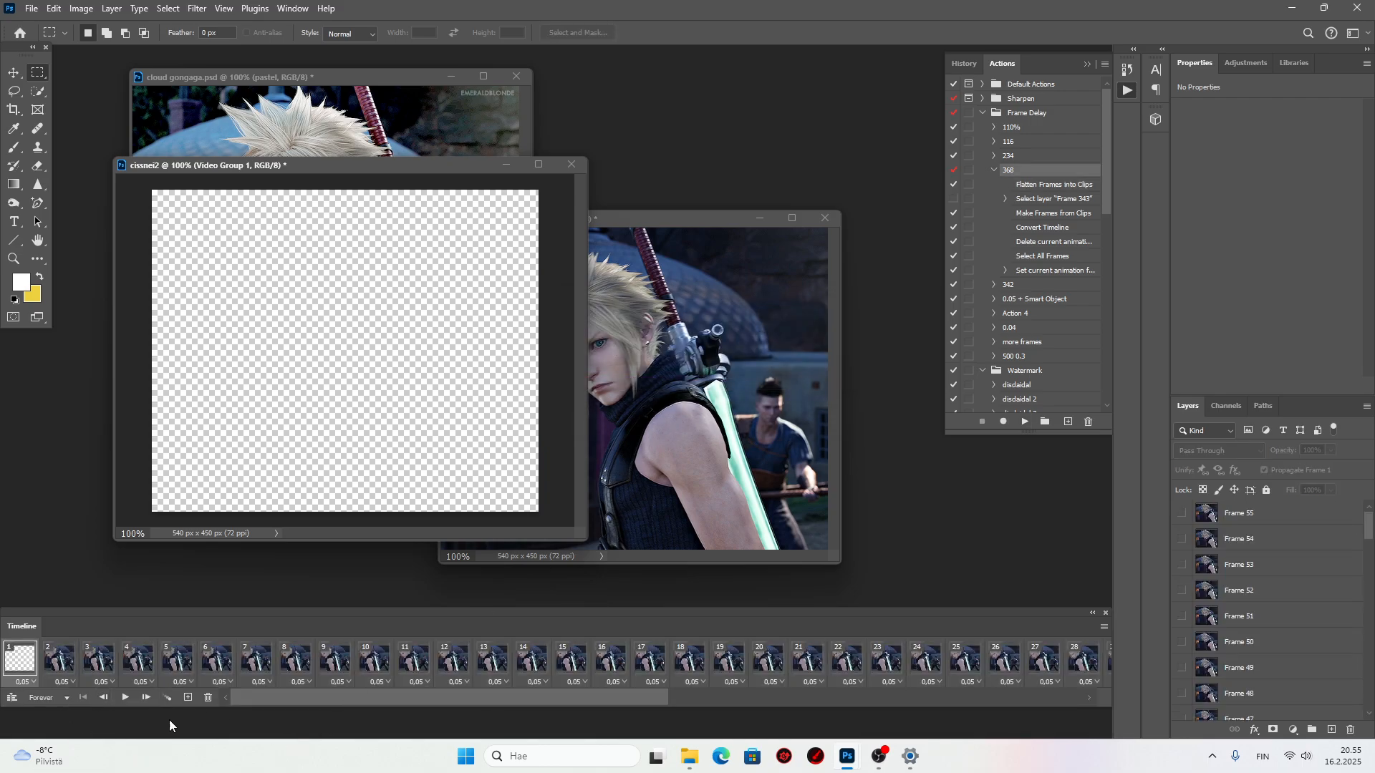
pyautogui.click(207, 699)
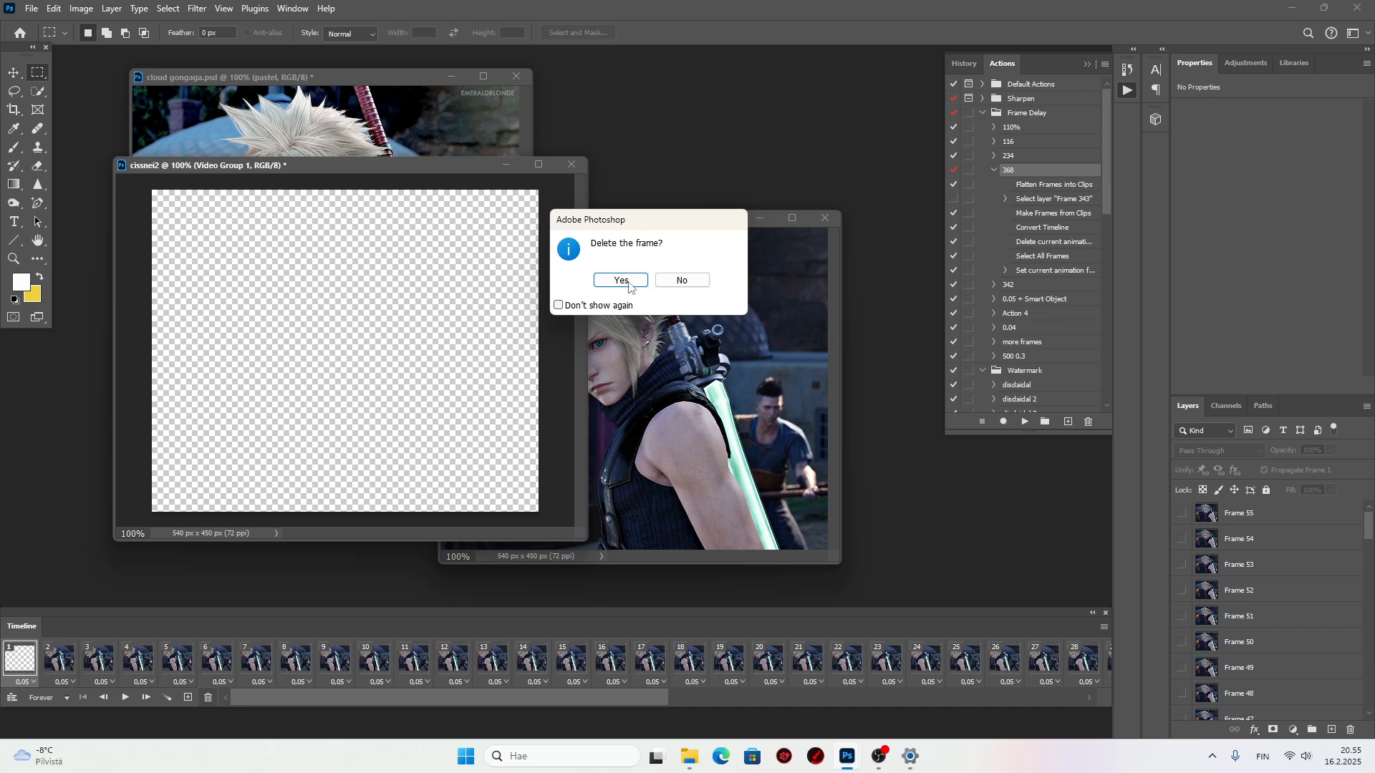
pyautogui.click(620, 280)
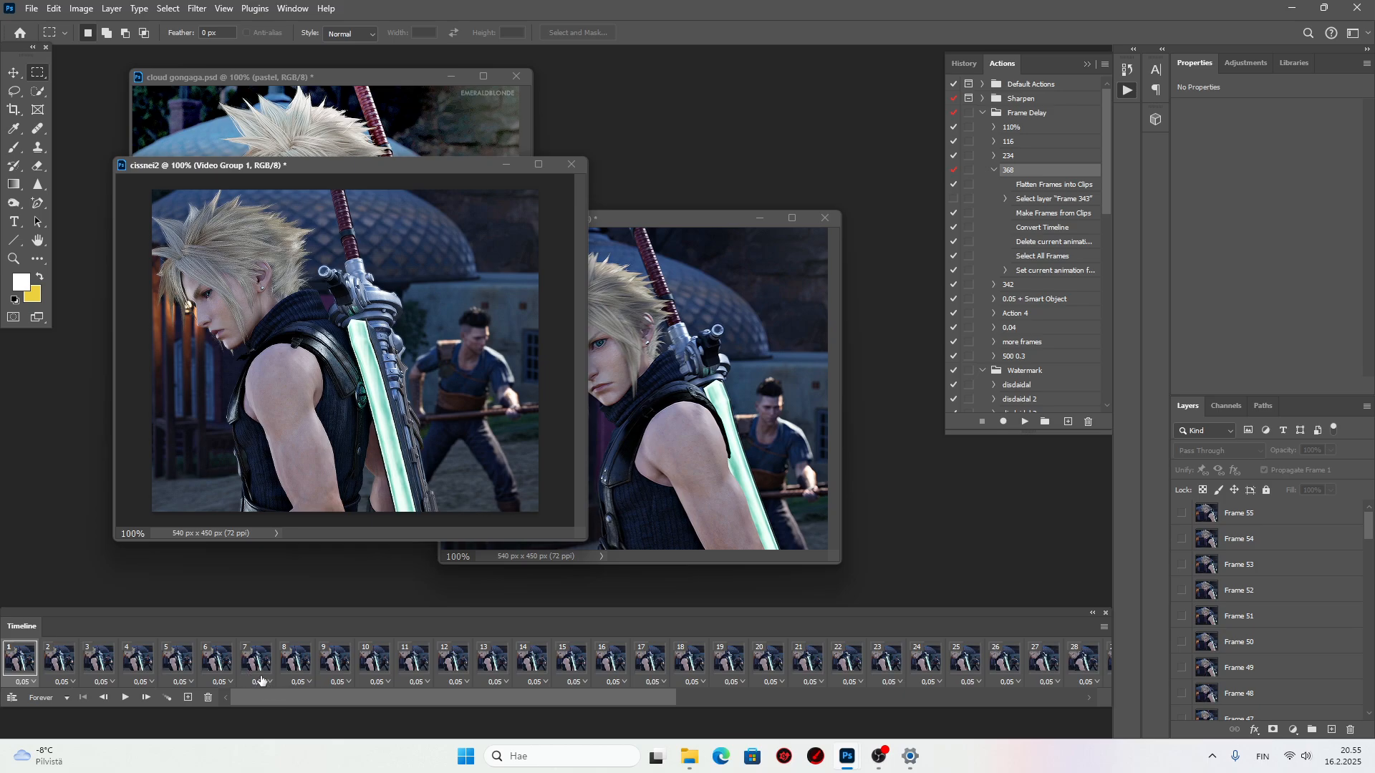
# Step through the early frames of the cissnei2 animation and play it briefly to check the motion between frames.
pyautogui.click(63, 657)
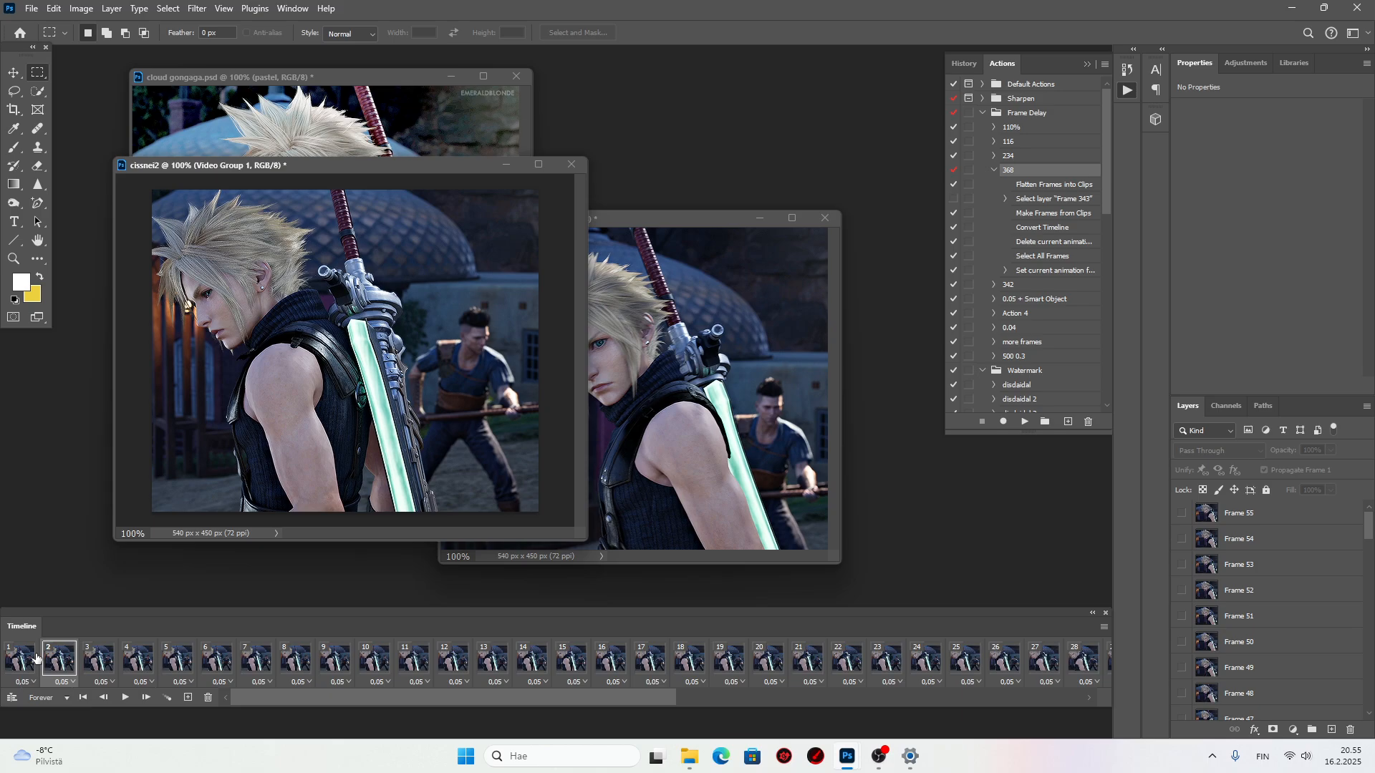
pyautogui.click(33, 663)
pyautogui.click(60, 661)
pyautogui.click(96, 658)
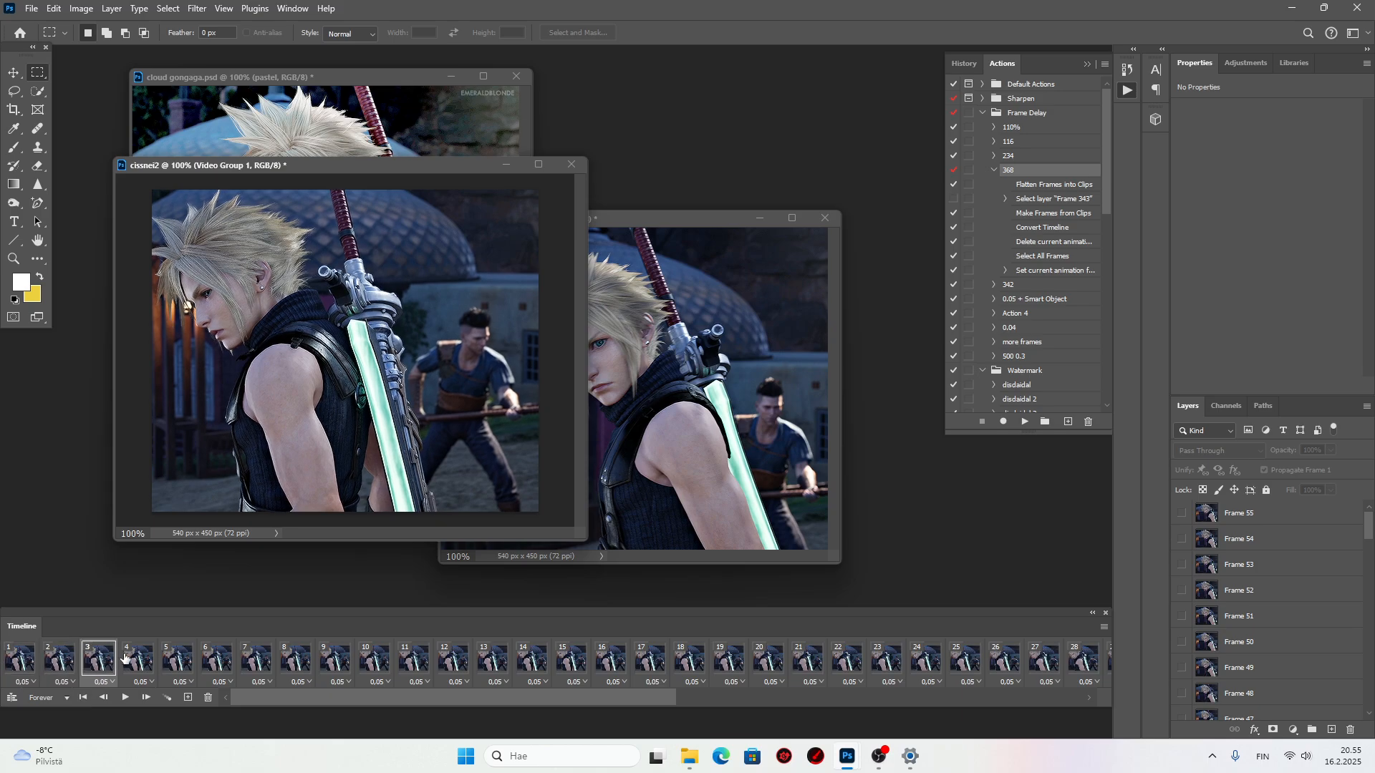
pyautogui.click(142, 658)
pyautogui.click(179, 657)
pyautogui.click(217, 658)
pyautogui.click(255, 657)
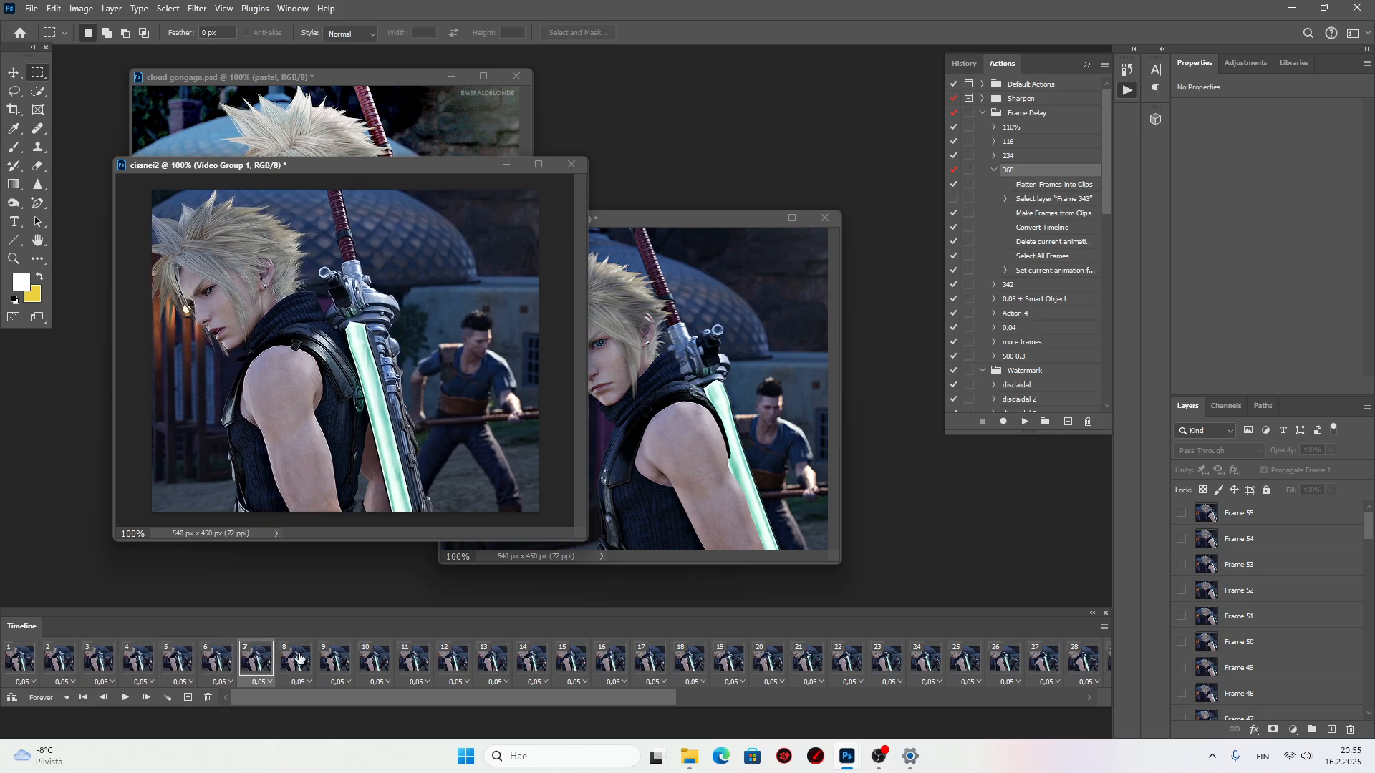
pyautogui.click(295, 657)
pyautogui.click(362, 657)
pyautogui.press('space')
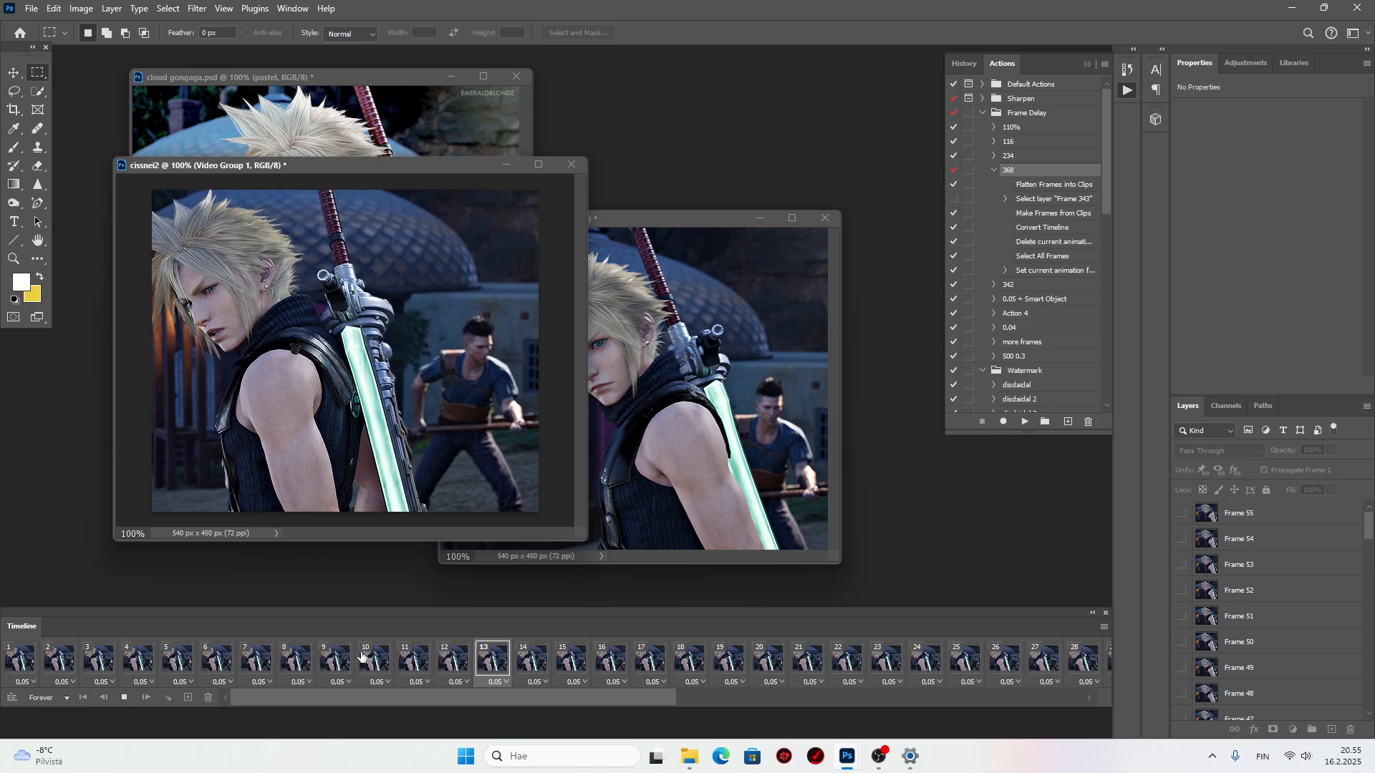
pyautogui.press('space')
pyautogui.click(16, 668)
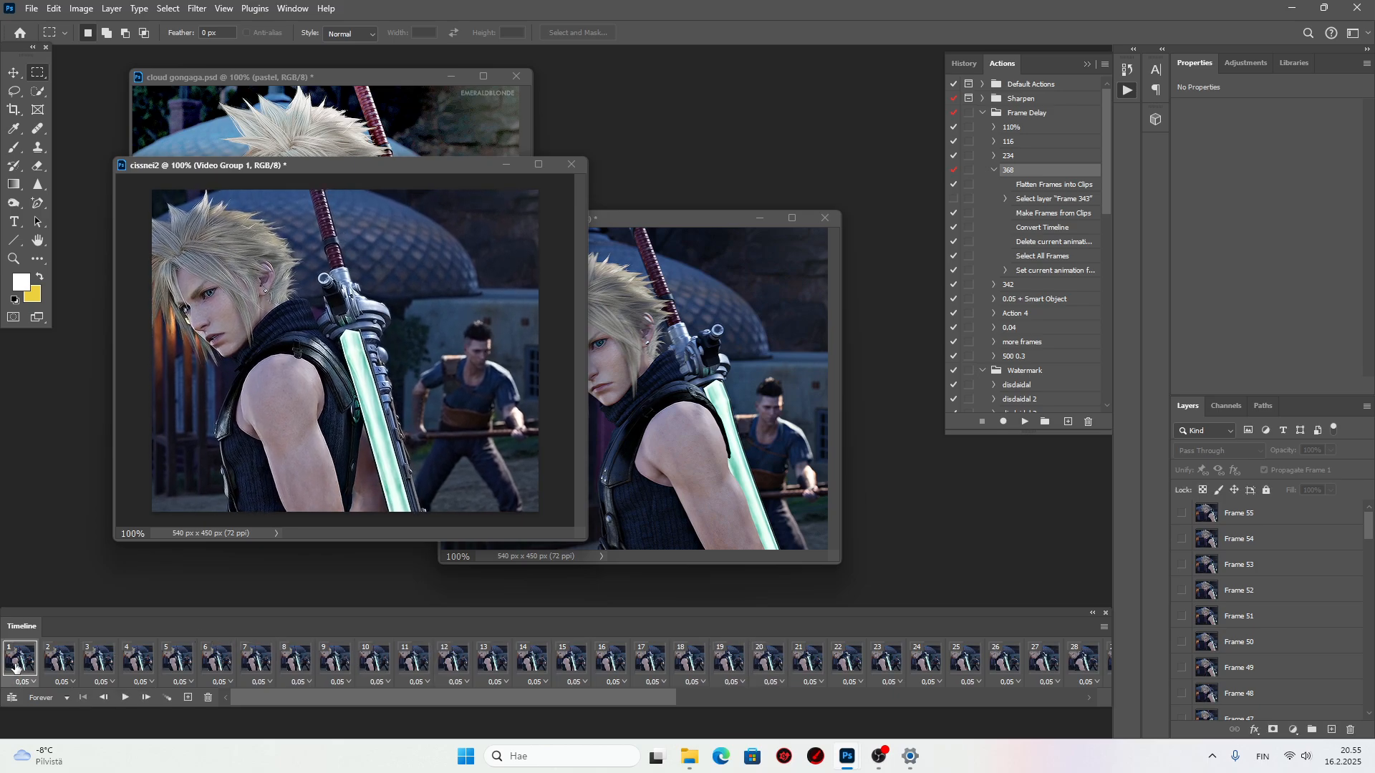
pyautogui.click(61, 662)
pyautogui.click(90, 666)
pyautogui.click(149, 664)
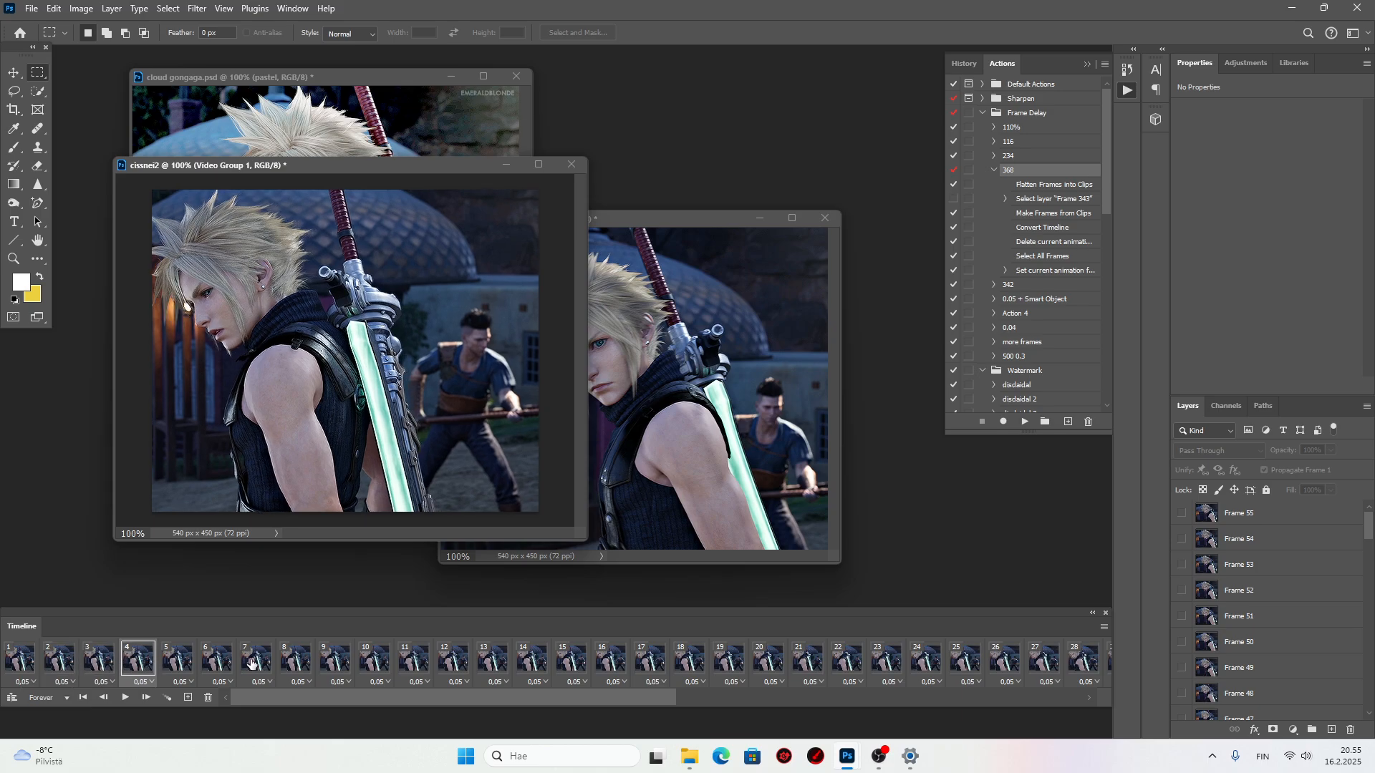
pyautogui.click(252, 666)
pyautogui.click(354, 661)
pyautogui.click(483, 662)
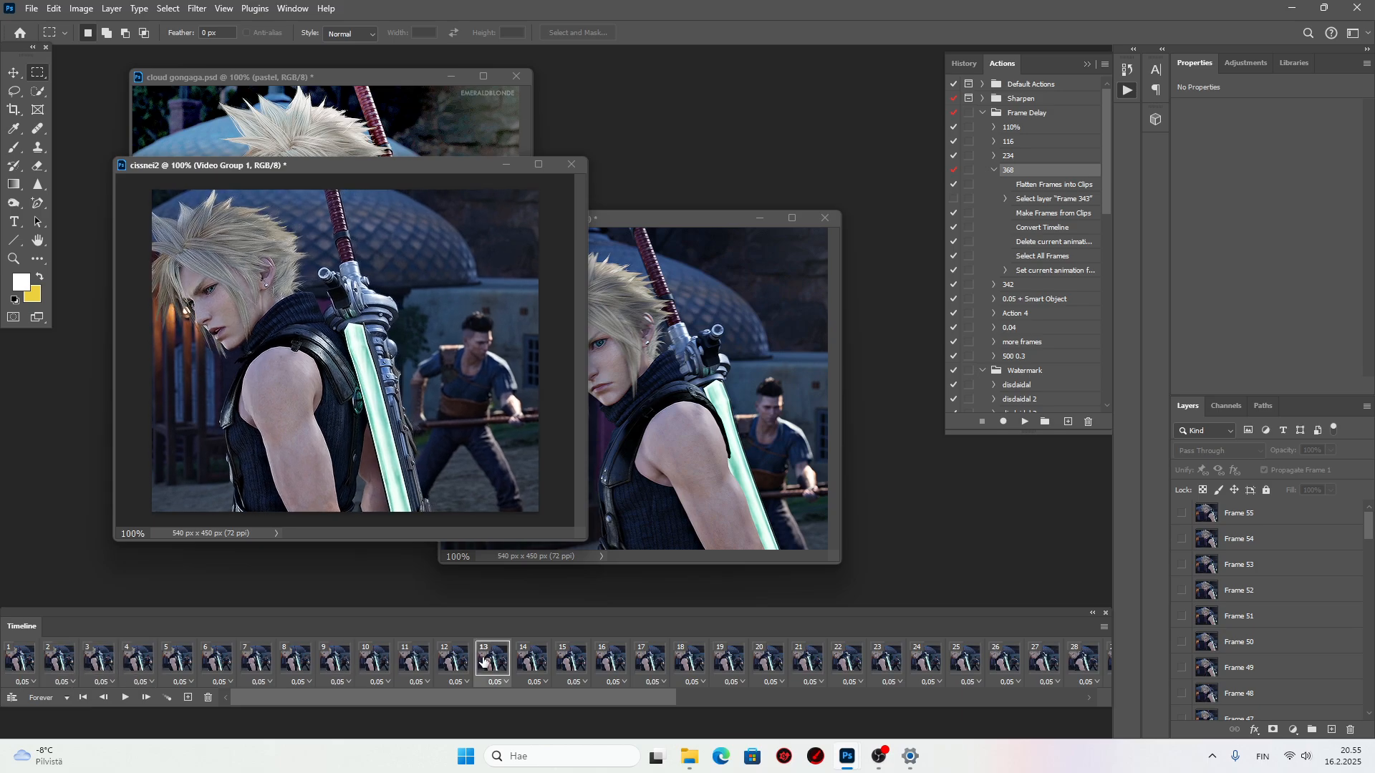
pyautogui.click(583, 663)
pyautogui.click(698, 663)
pyautogui.click(795, 660)
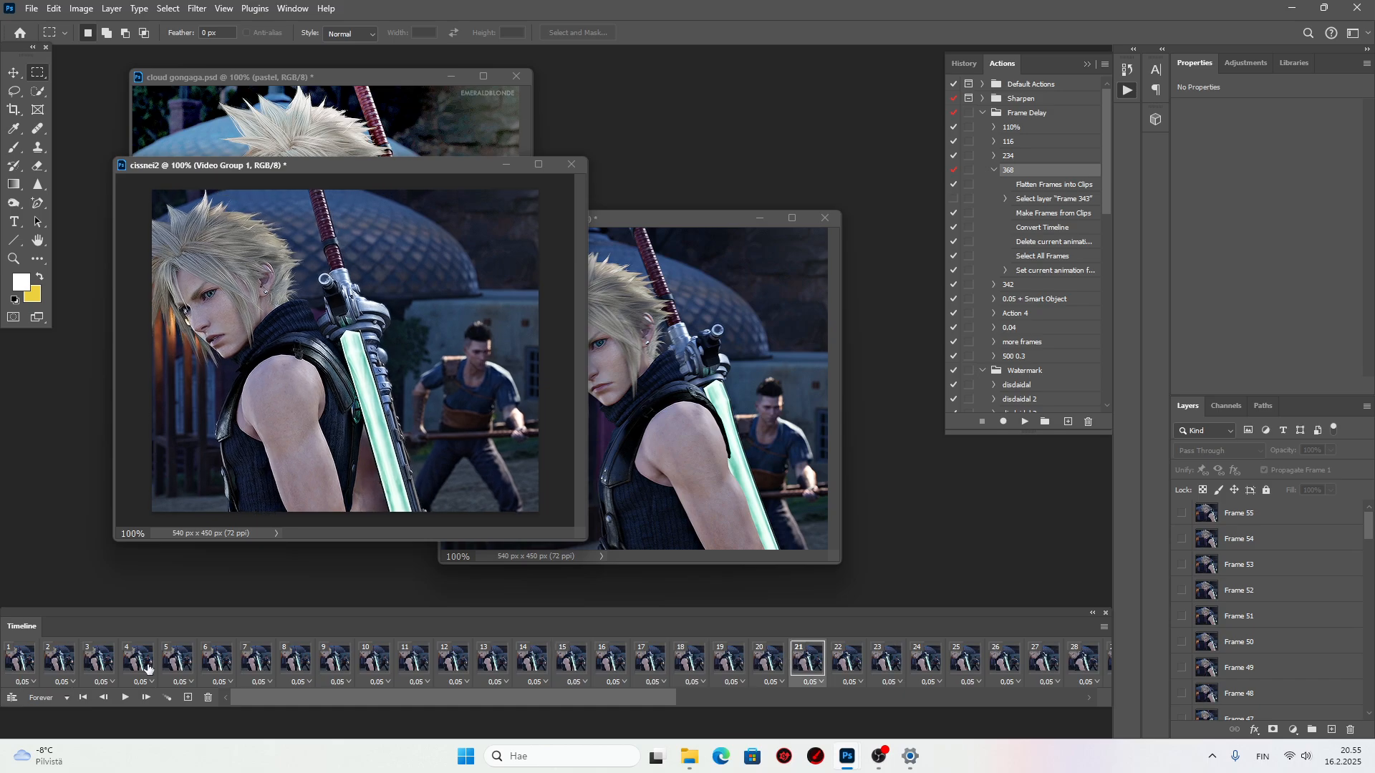
# With frame 1 active, copy the pastel and Group 1 groups from cloud gongaga.psd above Frame 55 in cissnei2, and preview the animation.
pyautogui.click(14, 666)
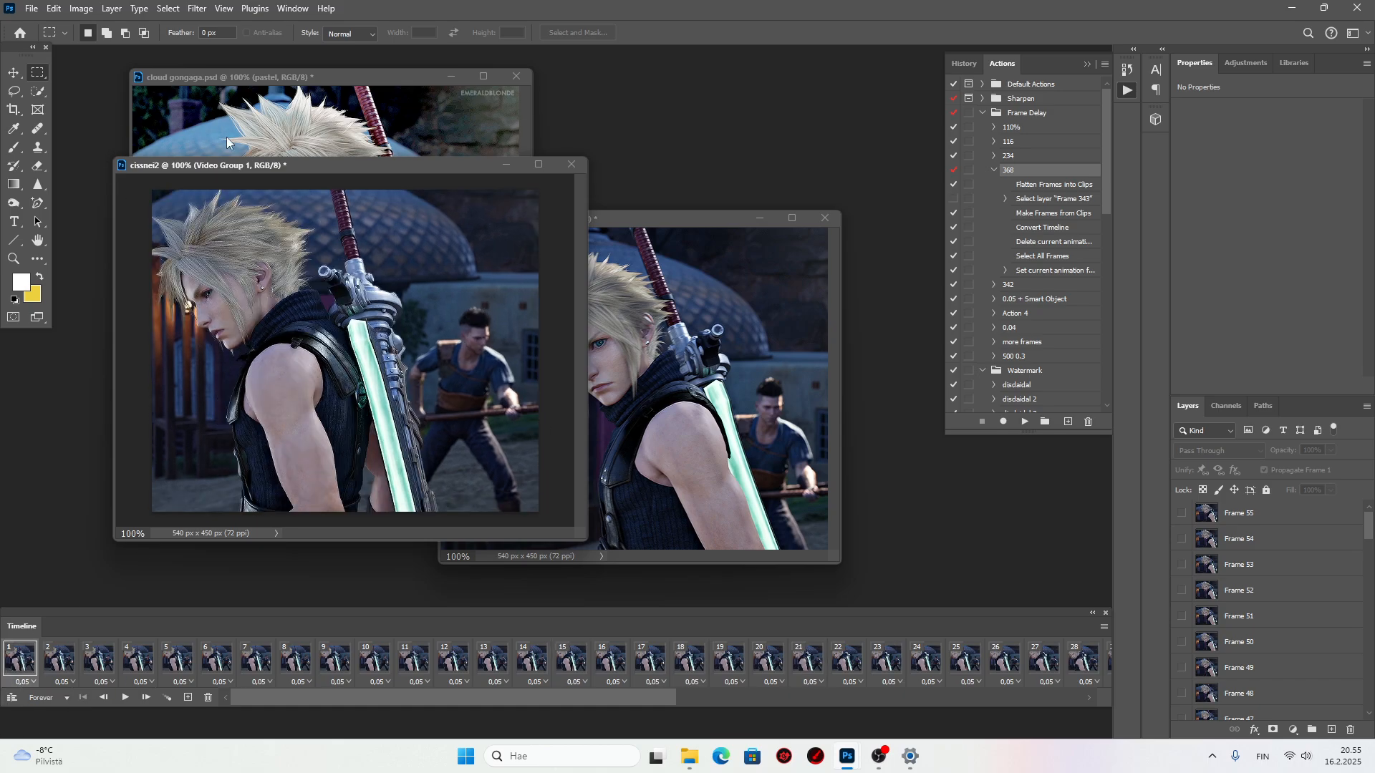
pyautogui.click(1295, 521)
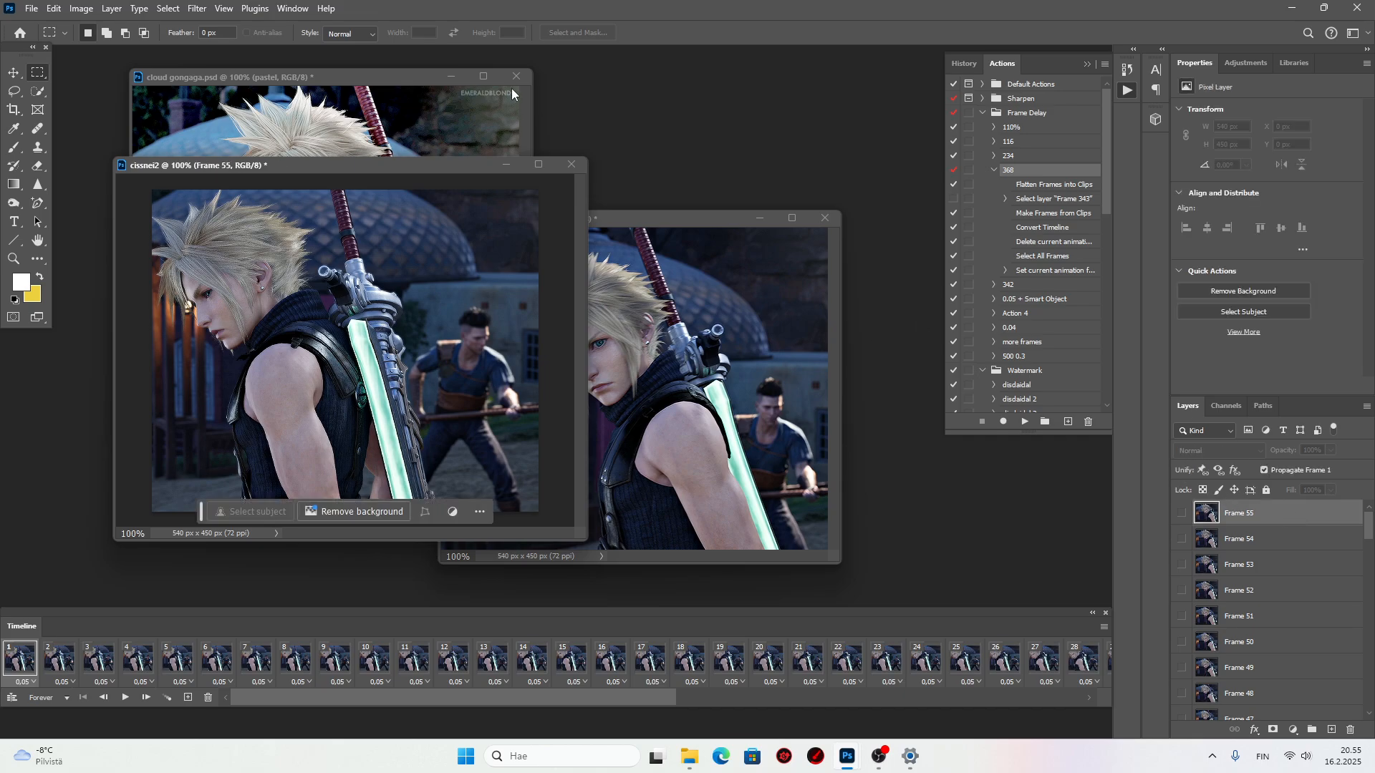
pyautogui.click(374, 117)
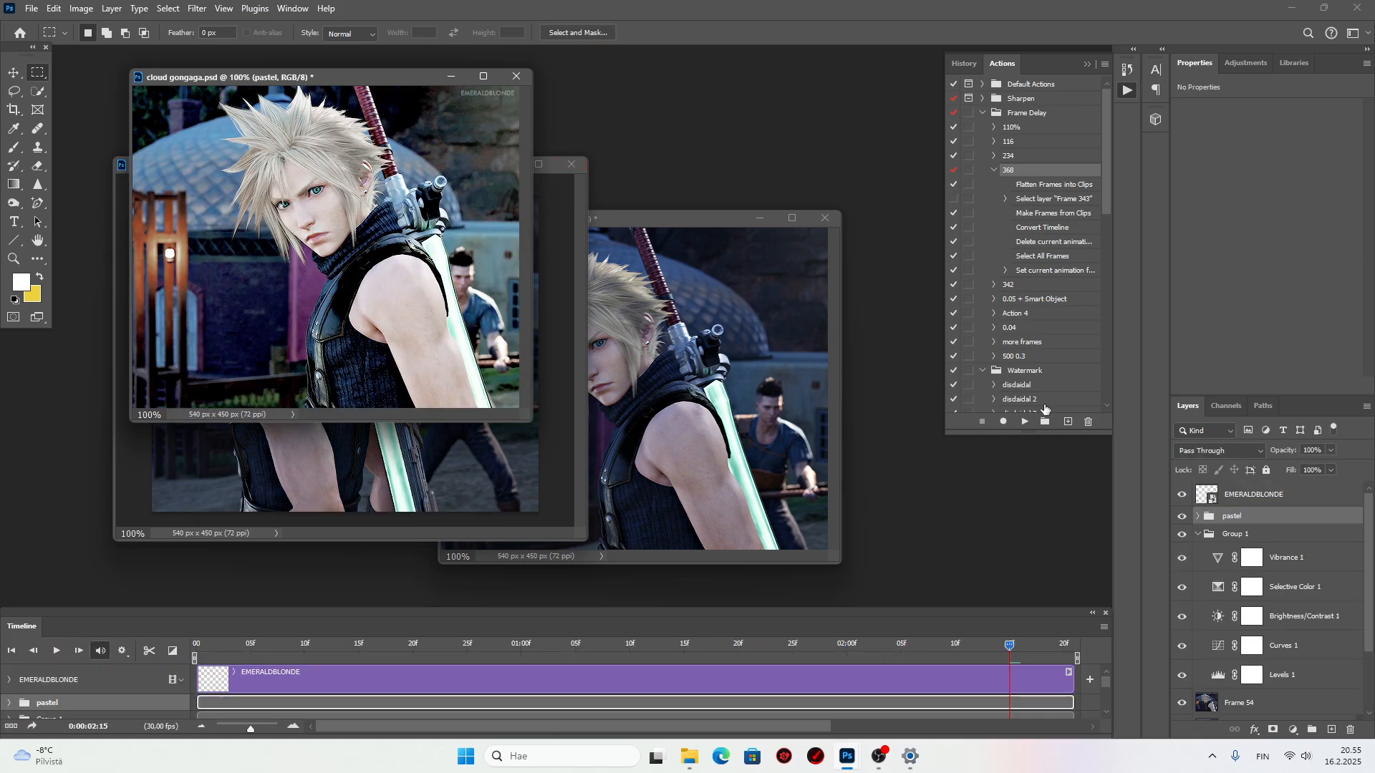
pyautogui.click(1197, 533)
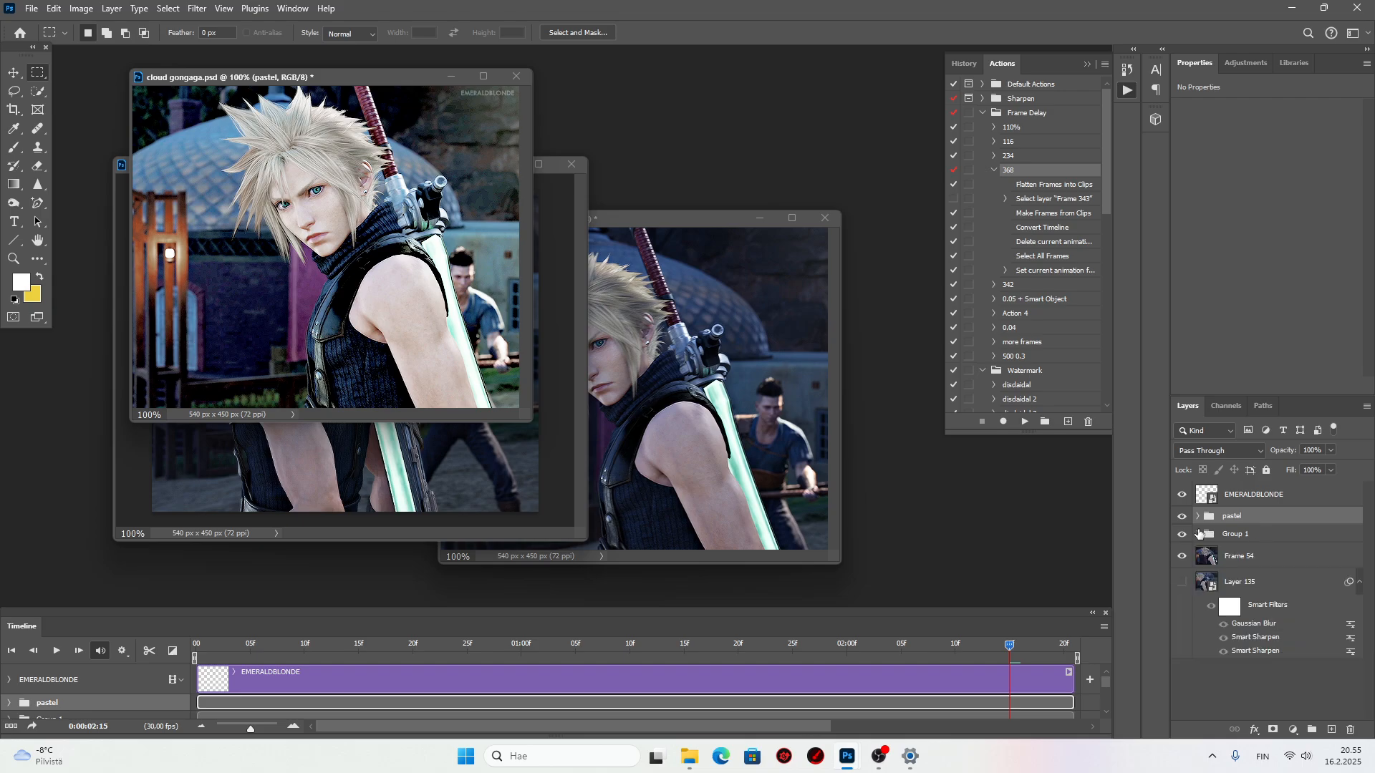
pyautogui.keyDown('shift'); pyautogui.click(1249, 538); pyautogui.keyUp('shift')
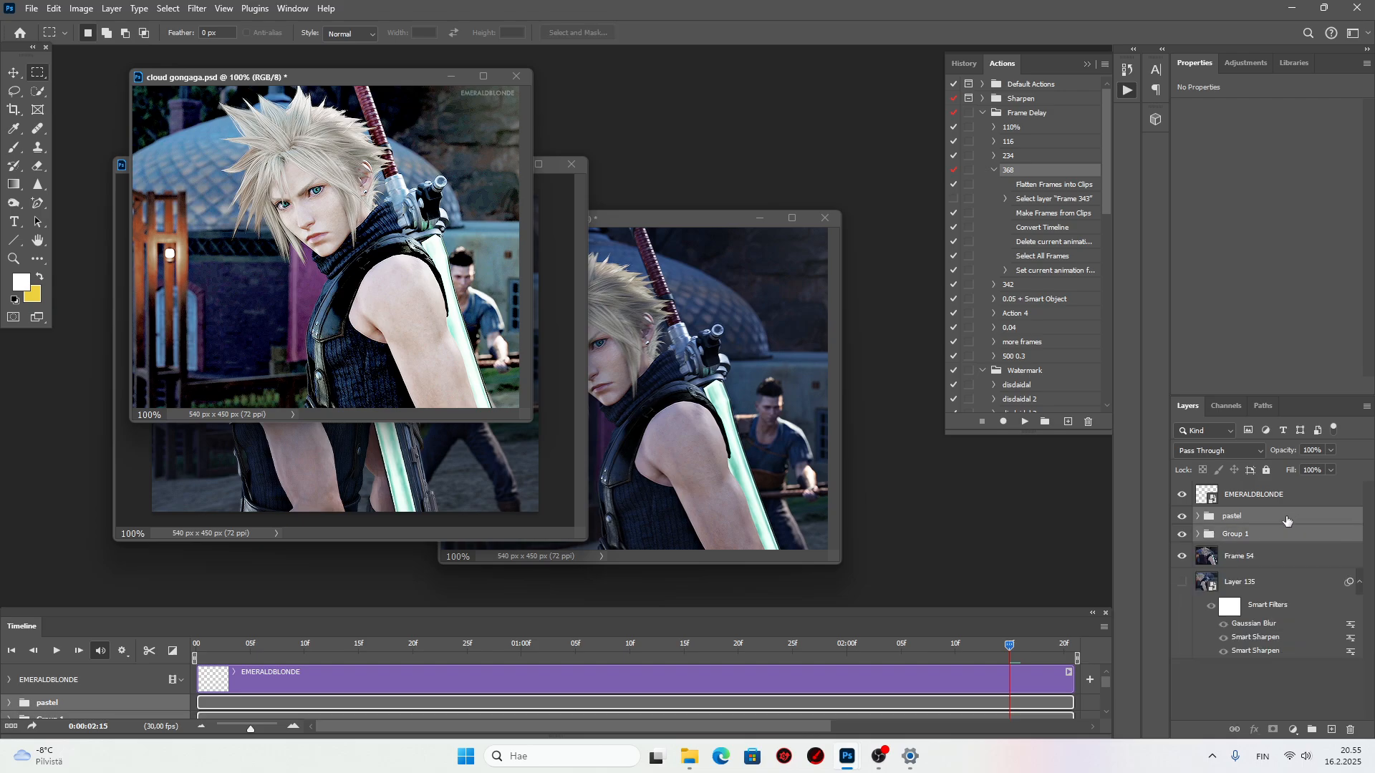
pyautogui.moveTo(1286, 521); pyautogui.dragTo(360, 446)
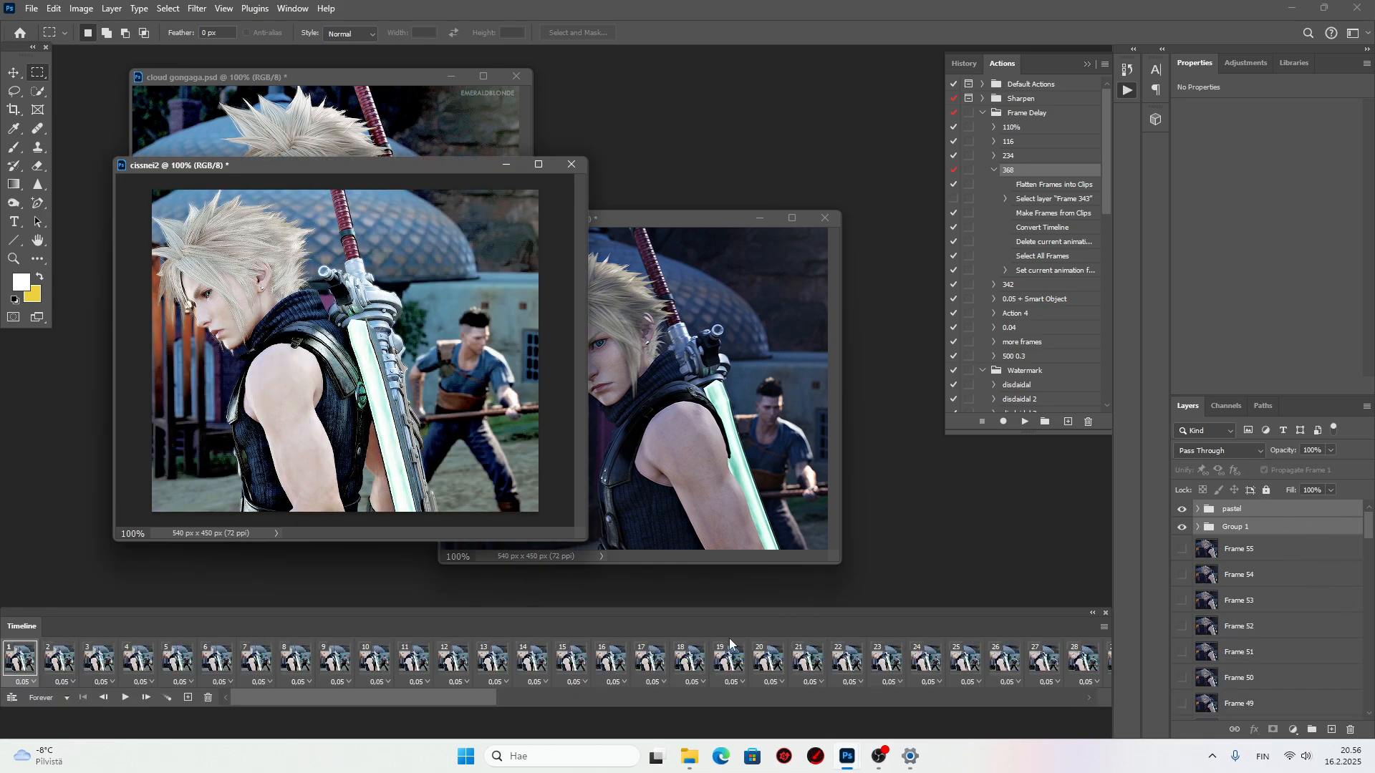
pyautogui.press('space')
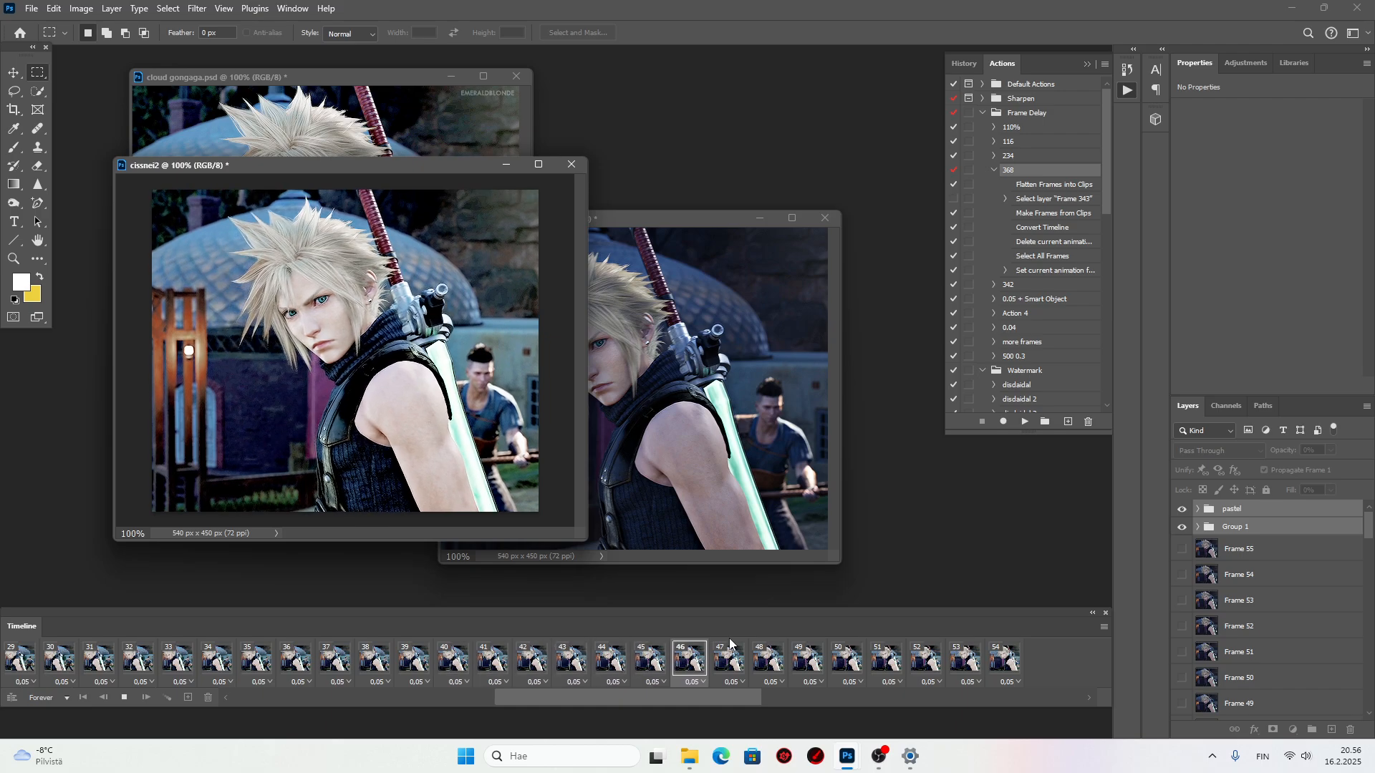
pyautogui.press('space')
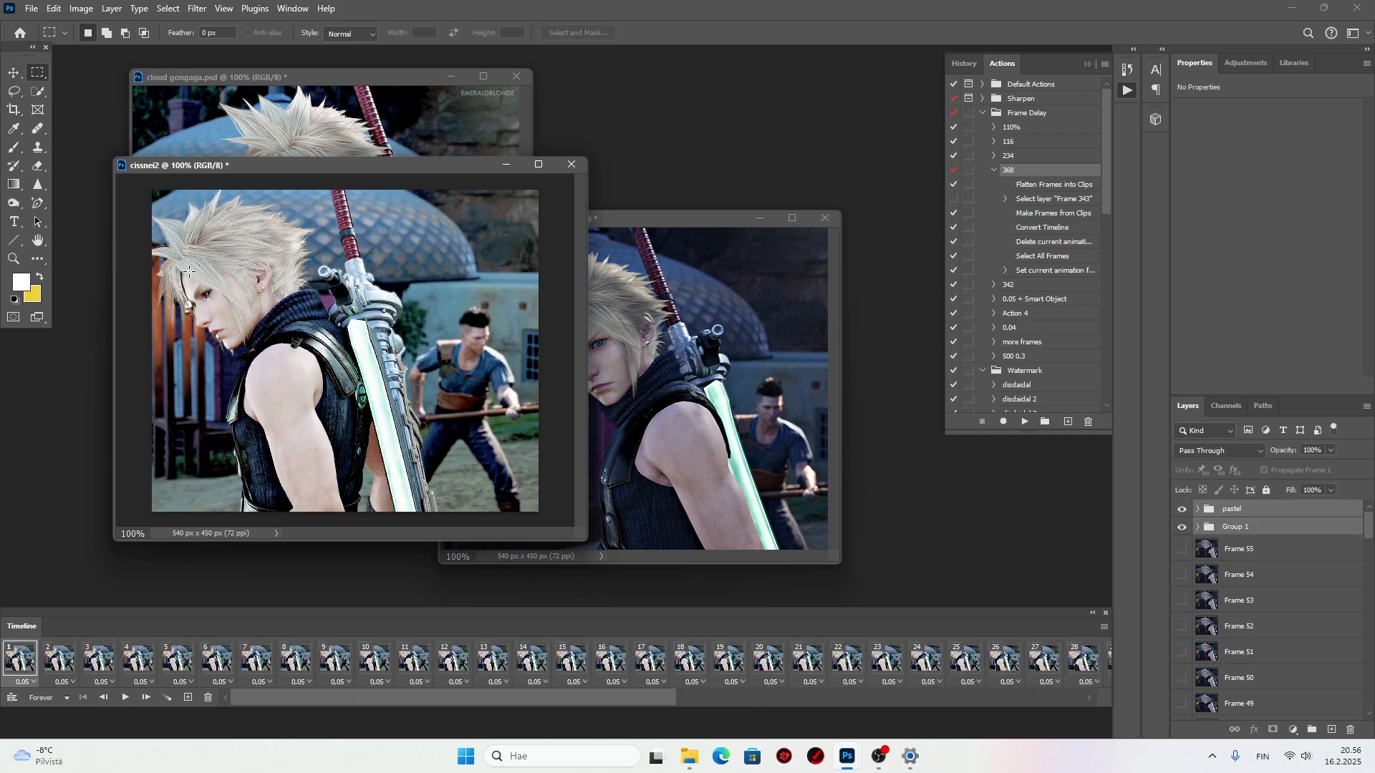
# Open the Save for Web export of the cissnei2 animation and set the GIF's matte to None.
pyautogui.click(34, 10)
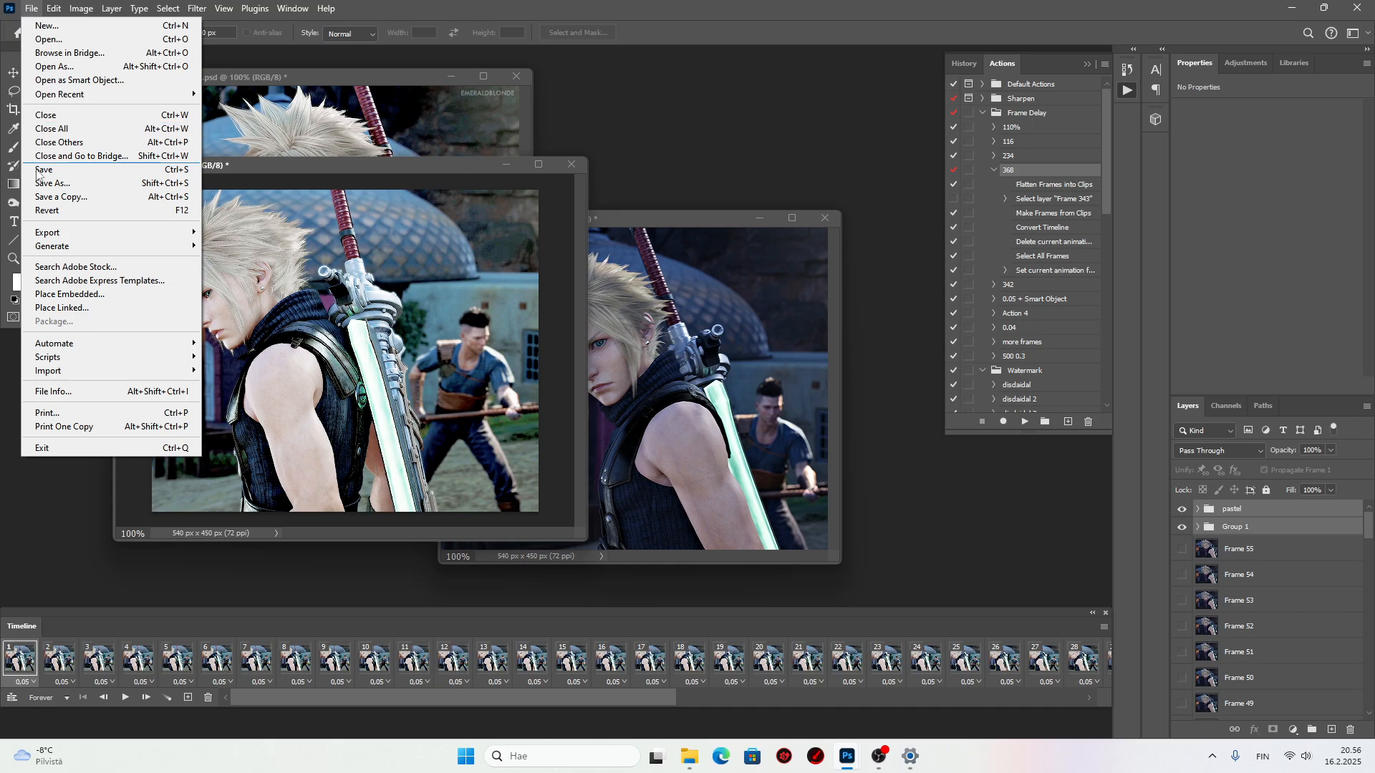
pyautogui.moveTo(55, 229)
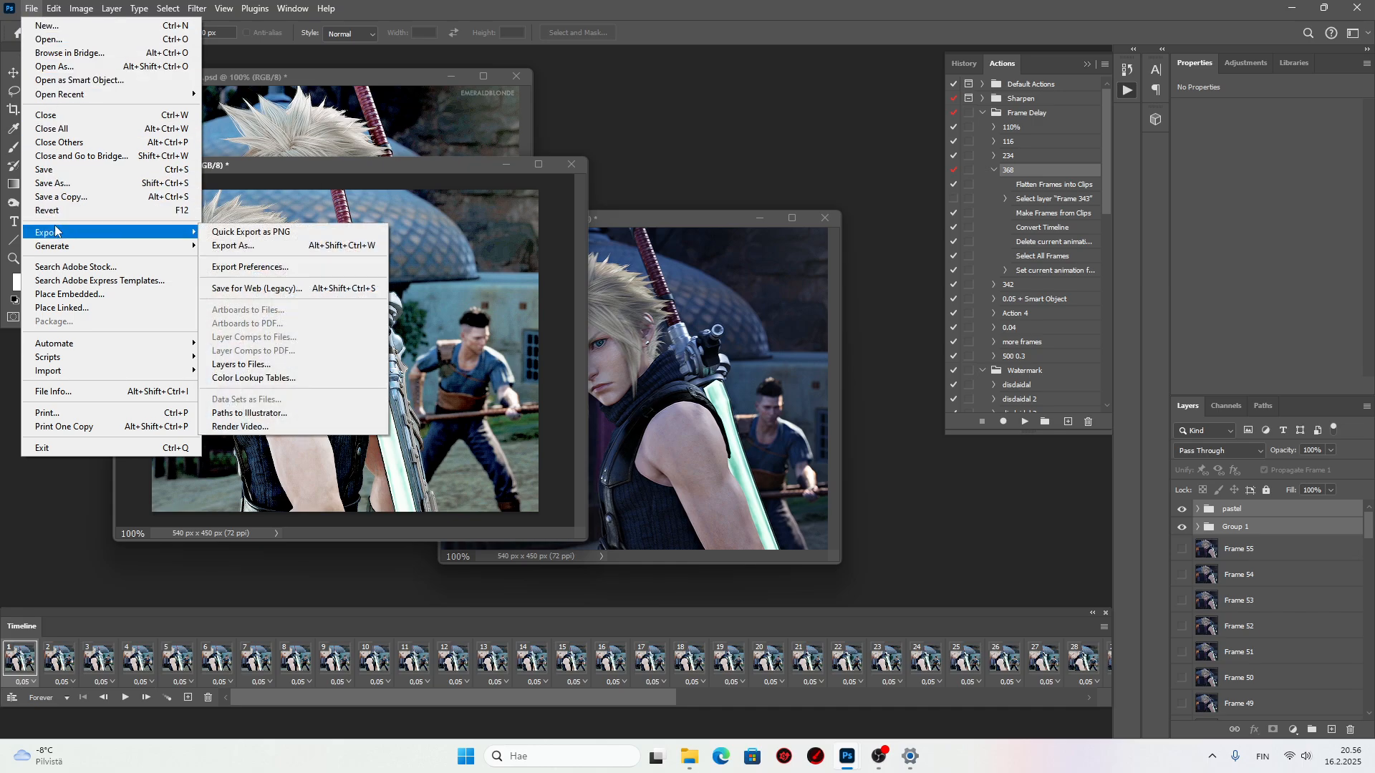
pyautogui.click(299, 290)
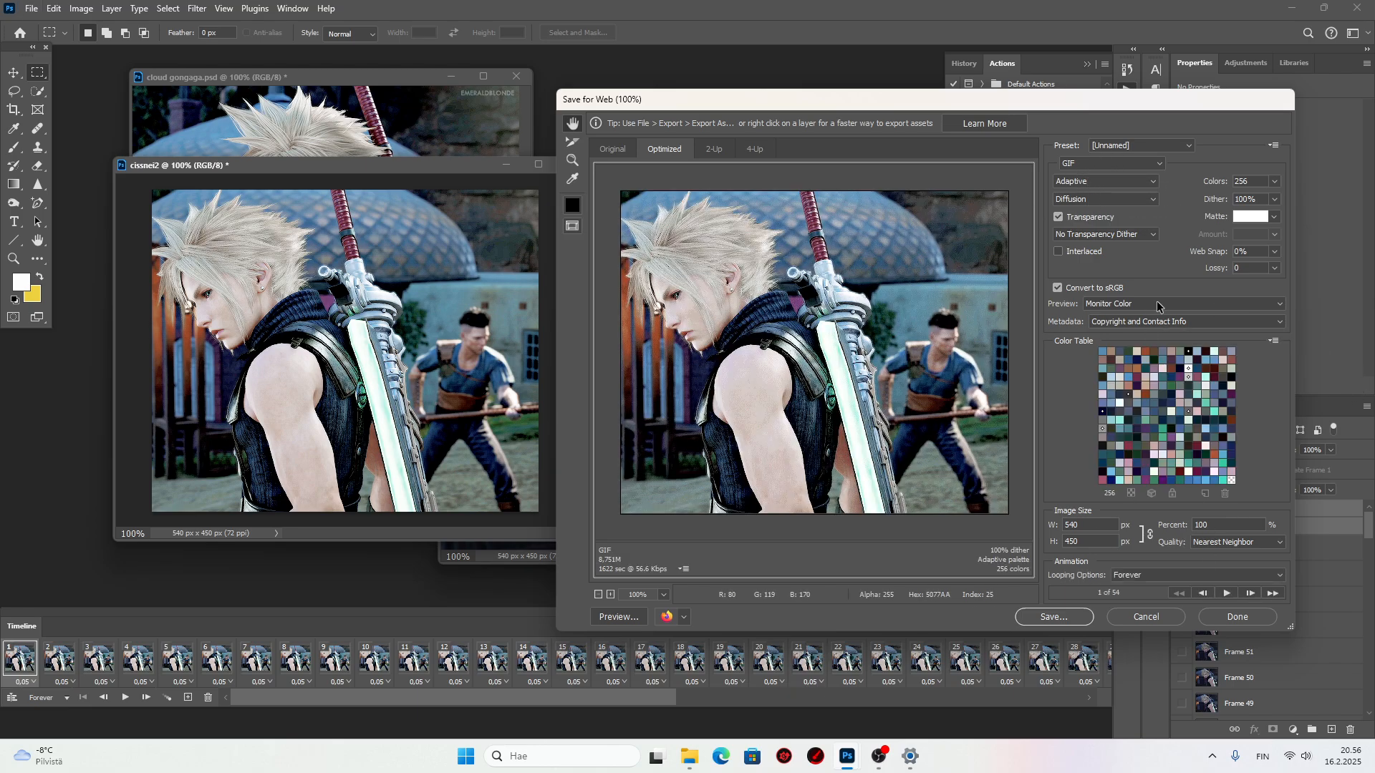
pyautogui.click(1274, 217)
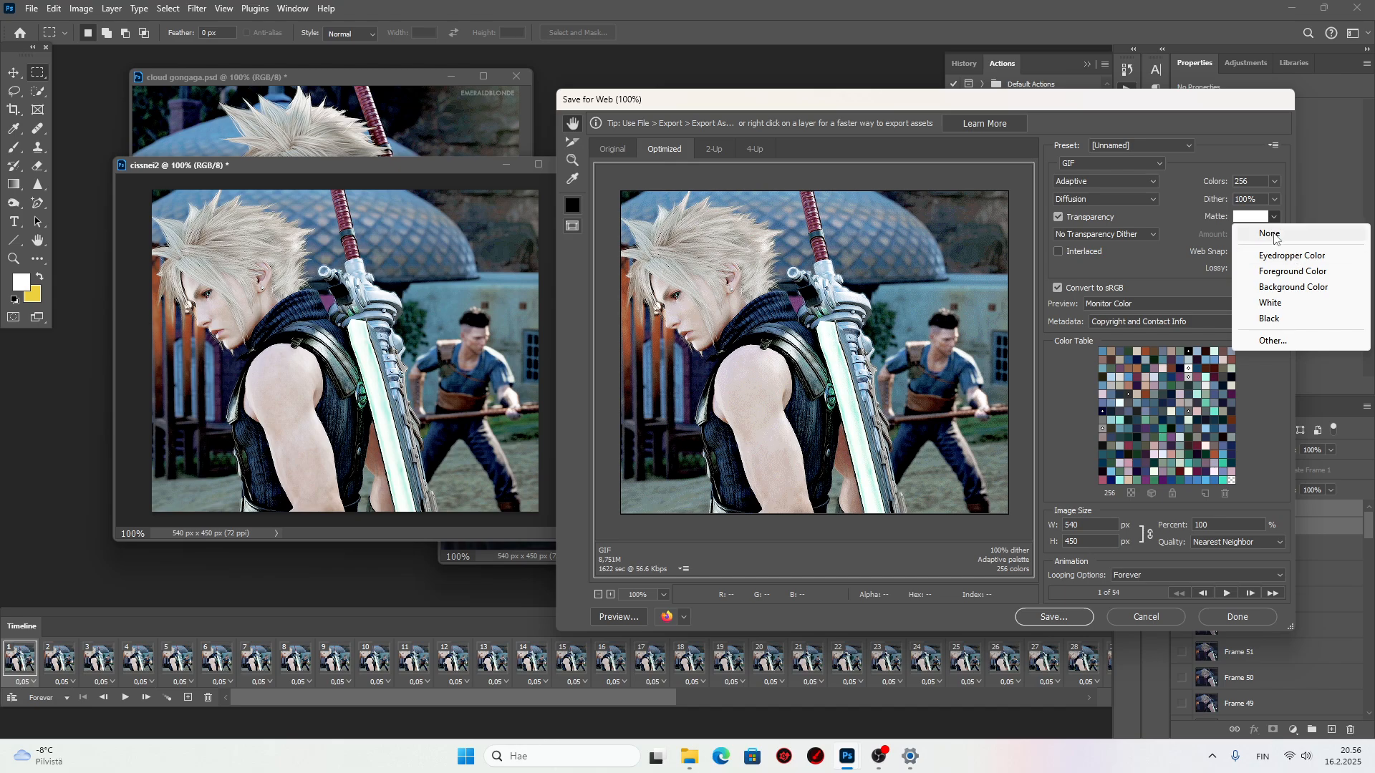
pyautogui.click(1272, 233)
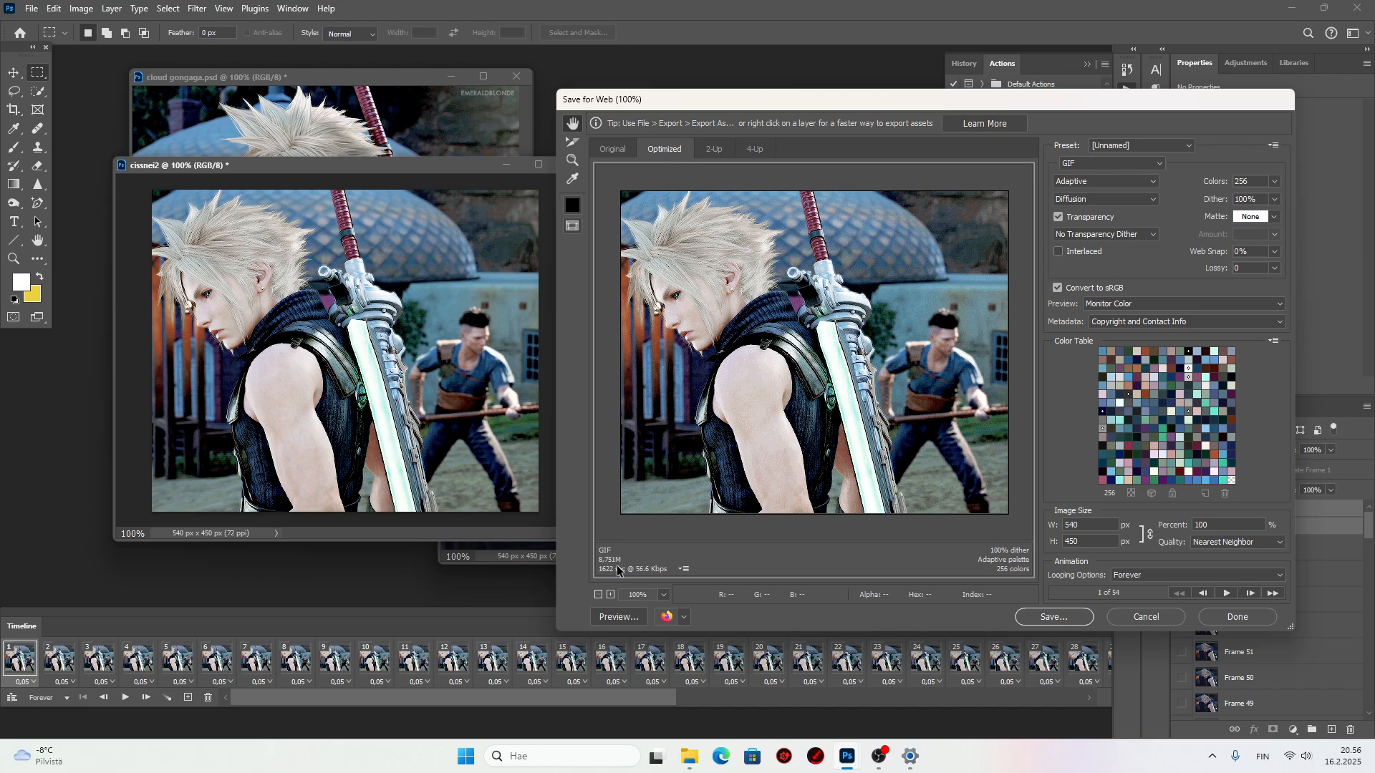
# Play the optimized animation, preview the GIF in the web browser to check its motion and colouring, and close the browser.
pyautogui.click(1226, 592)
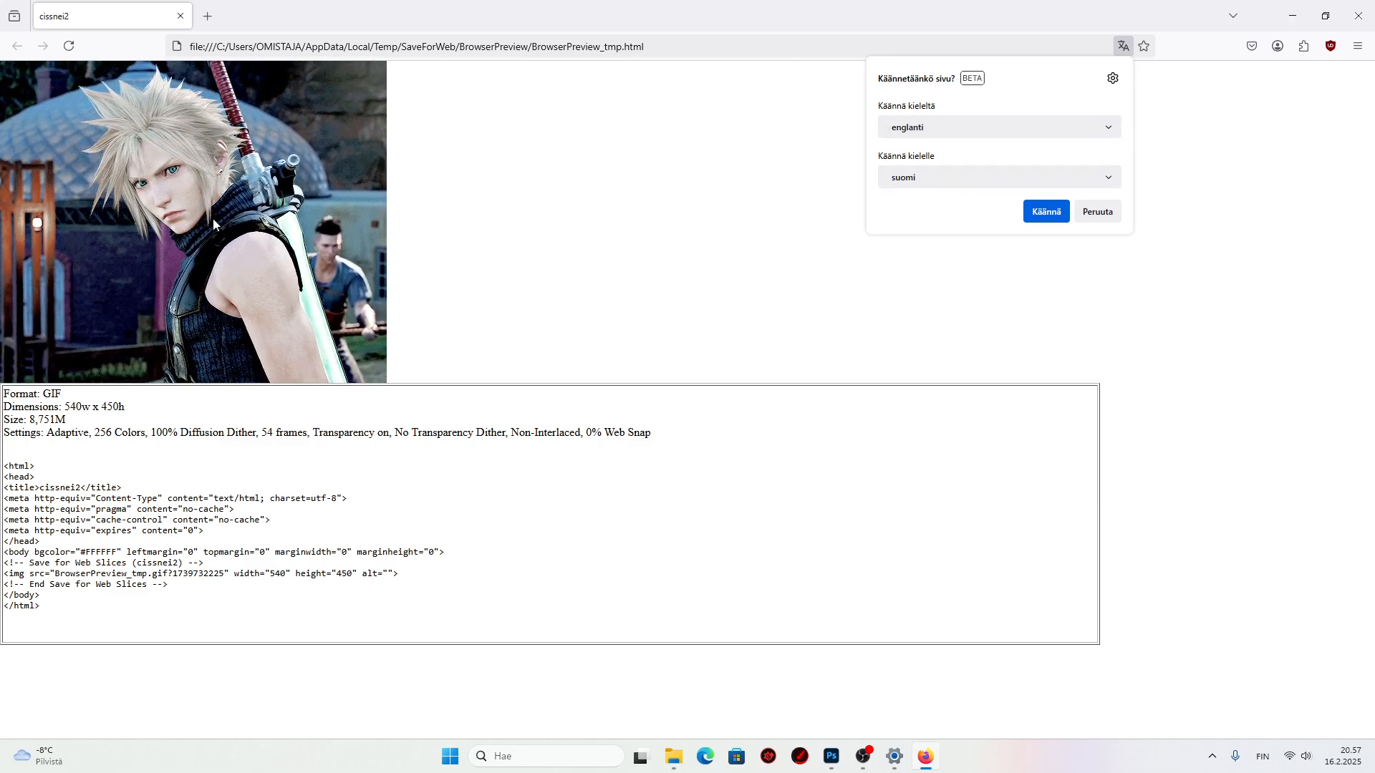
pyautogui.click(1359, 15)
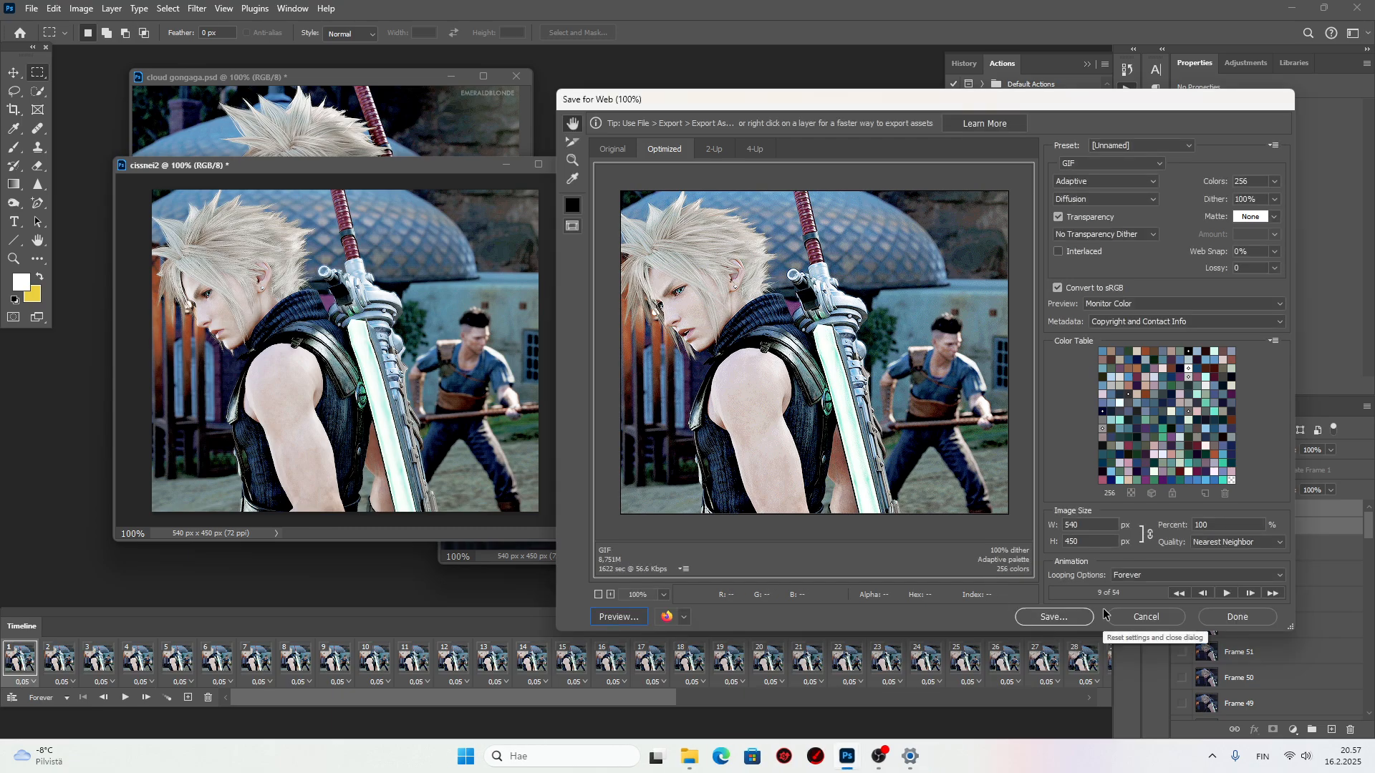
# Start saving the optimized animation as cissnei2.gif in the FFVII Rebirth folder, and cancel both the save and the web export.
pyautogui.click(1053, 617)
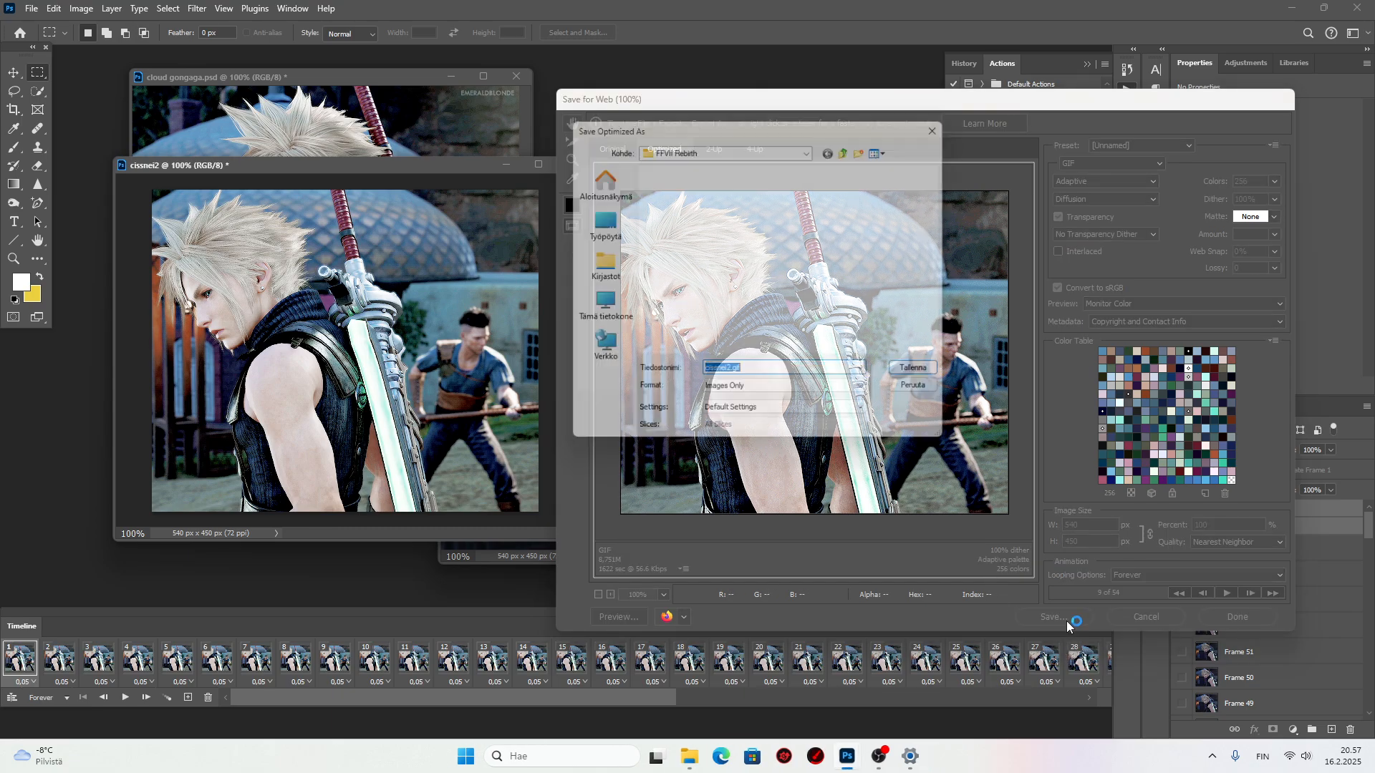
pyautogui.click(925, 396)
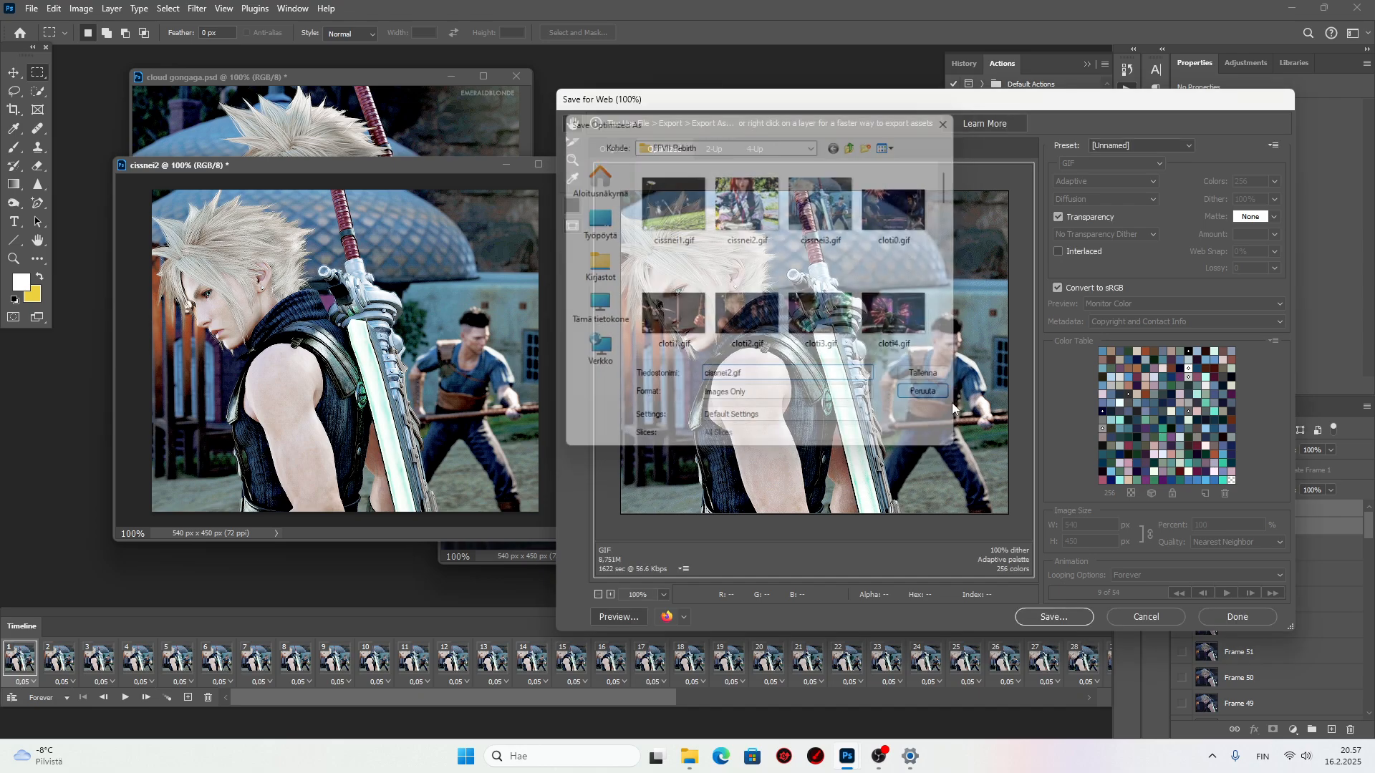
pyautogui.click(1171, 620)
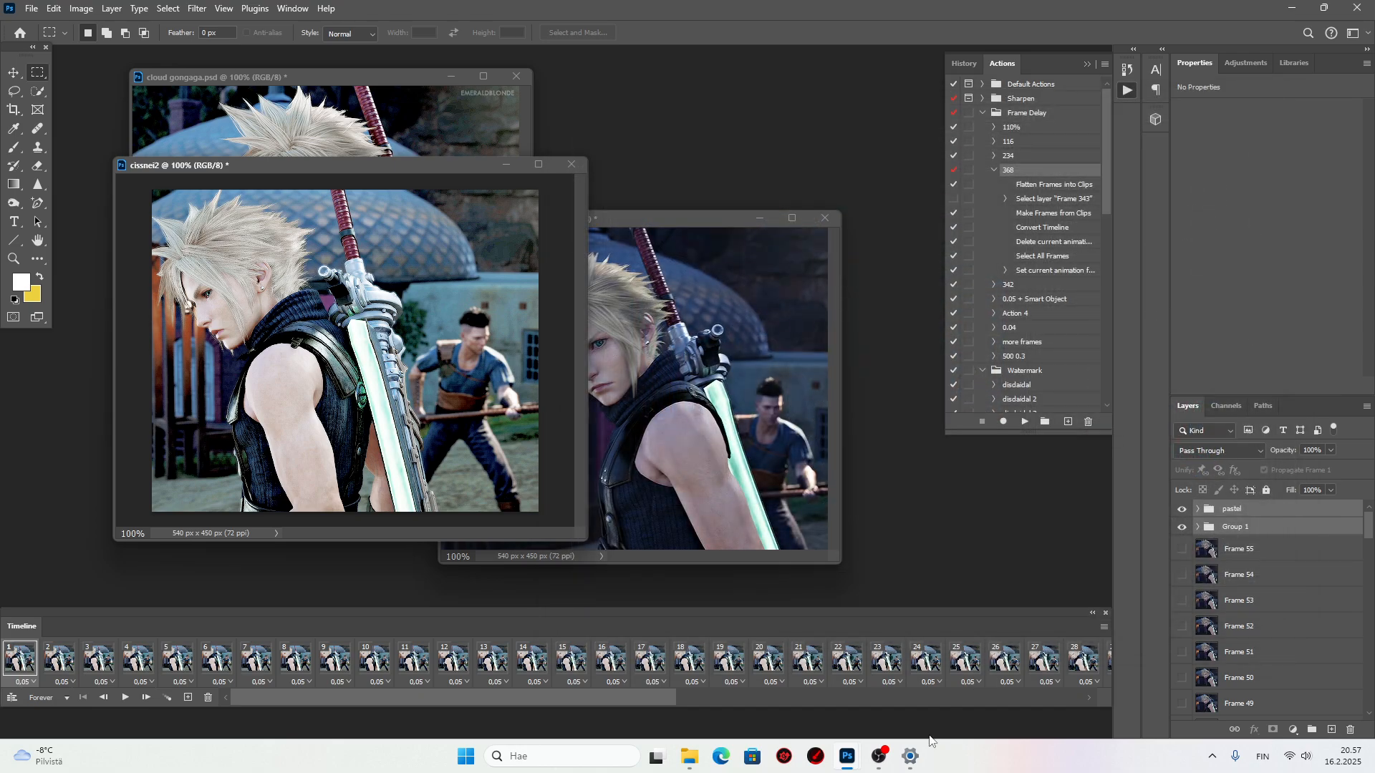
pyautogui.click(885, 765)
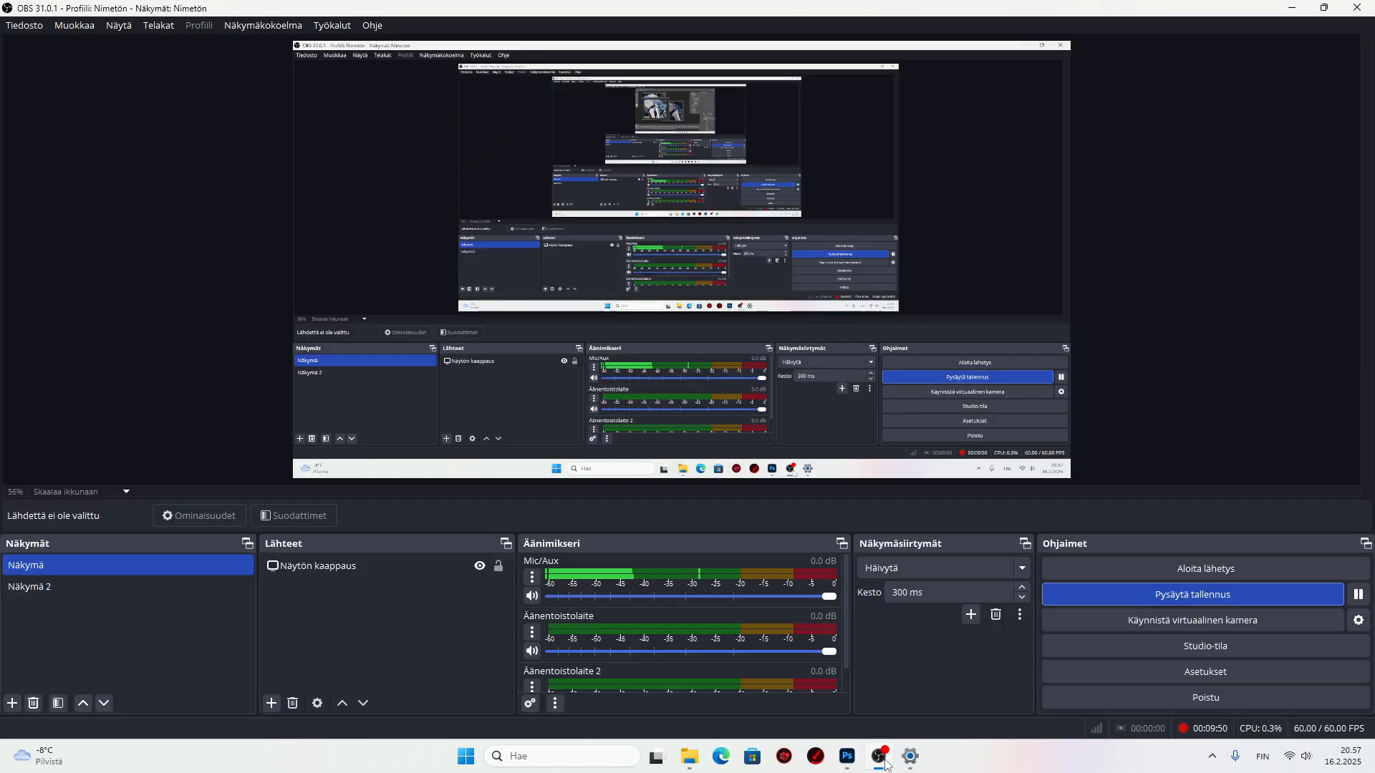